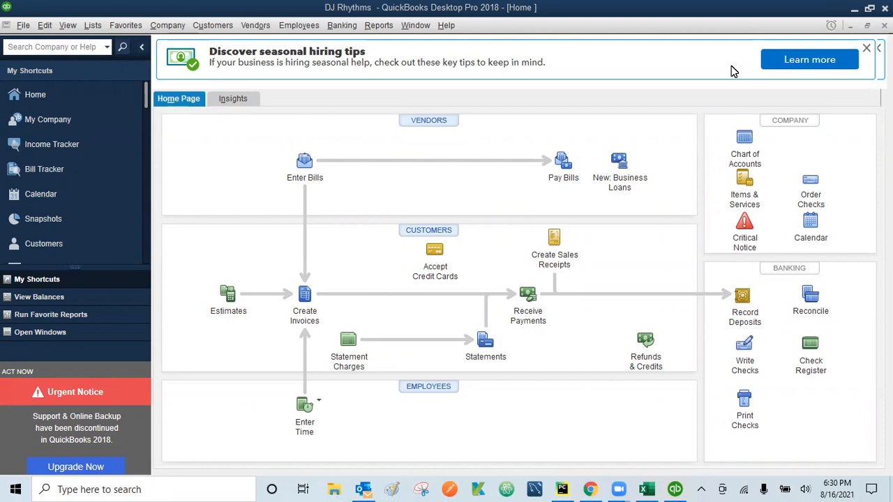
Open the Customer Center
{"action": "left_click", "coordinate": [429, 232]}
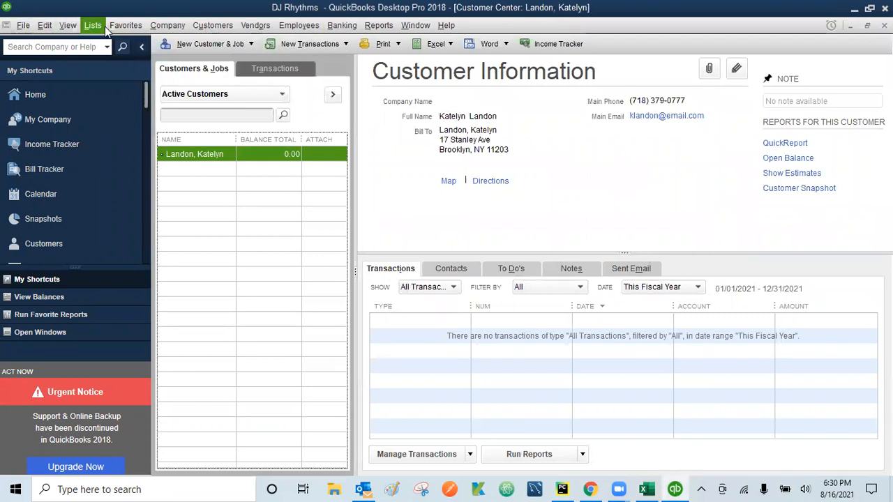
{"action": "left_click", "coordinate": [46, 27]}
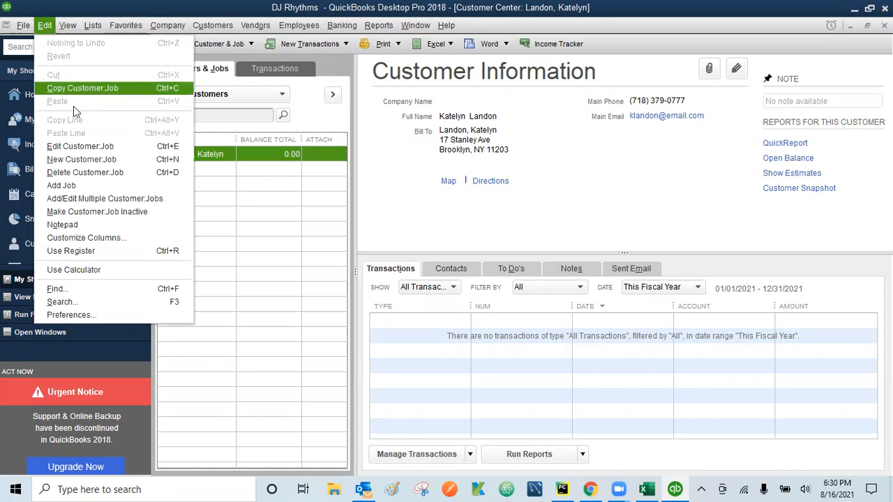
{"action": "left_click", "coordinate": [109, 200]}
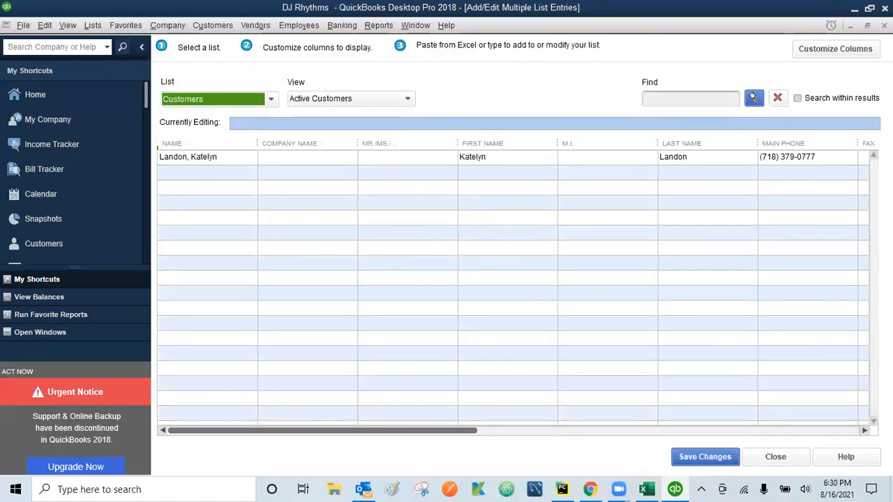
{"action": "left_click", "coordinate": [885, 26]}
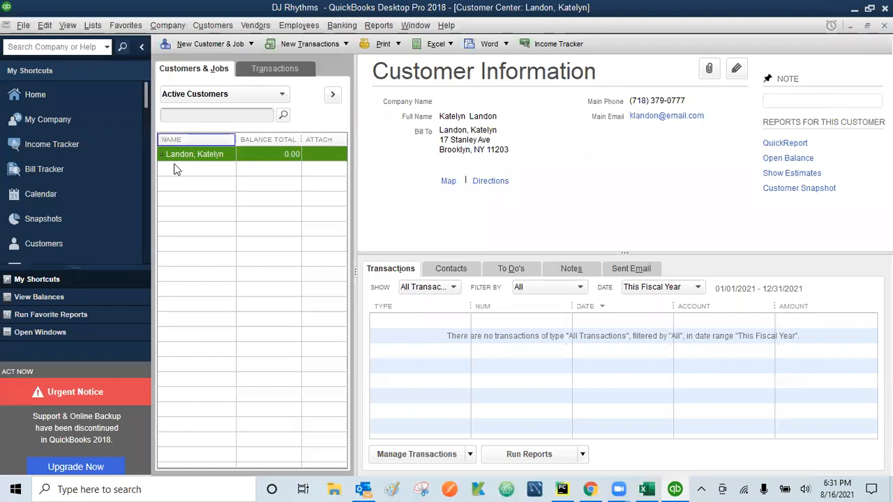
{"action": "right_click", "coordinate": [197, 153]}
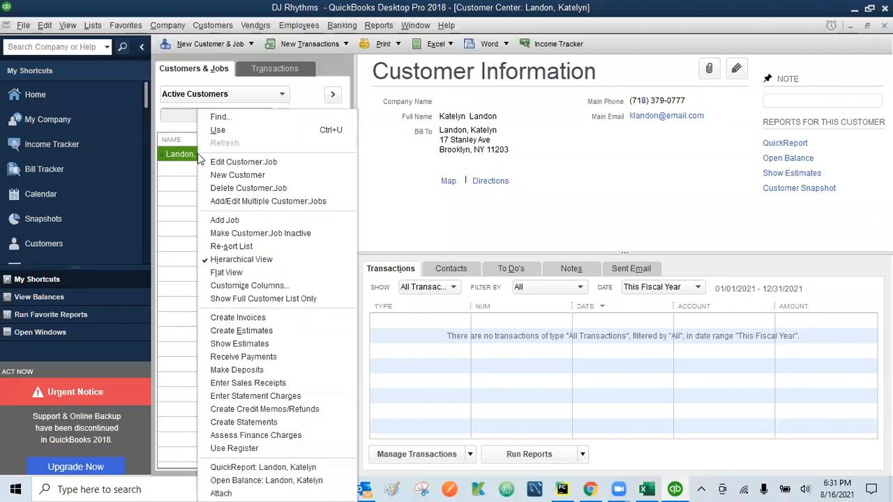
{"action": "left_click", "coordinate": [262, 202]}
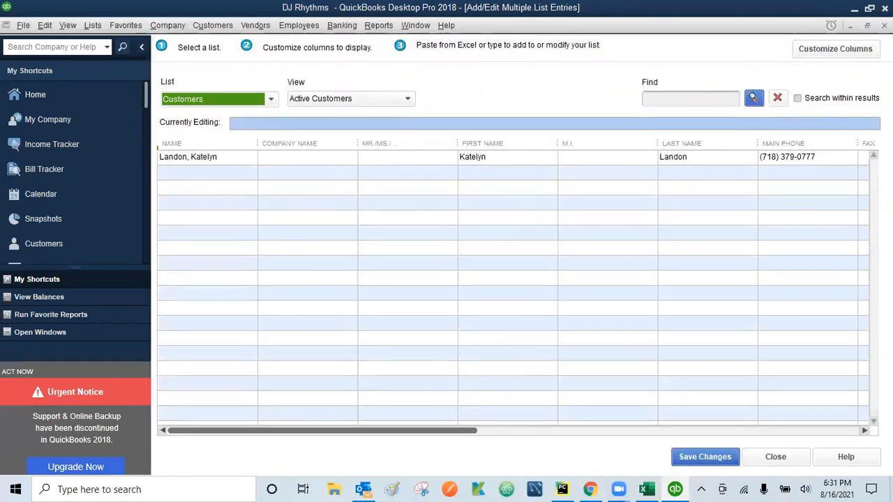
{"action": "left_click", "coordinate": [885, 26]}
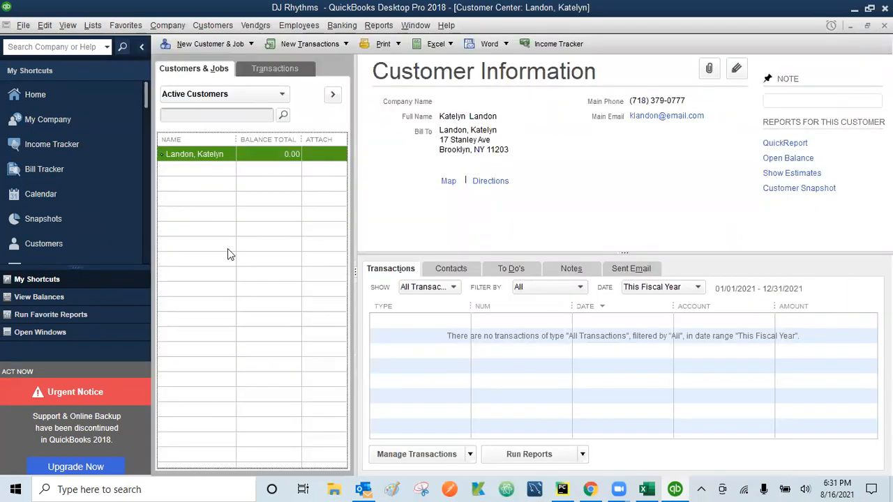
Open the Add Multiple Customer:Jobs grid and place the cursor in the first empty Name row, dismissing the time-saving tip
{"action": "left_click", "coordinate": [250, 43]}
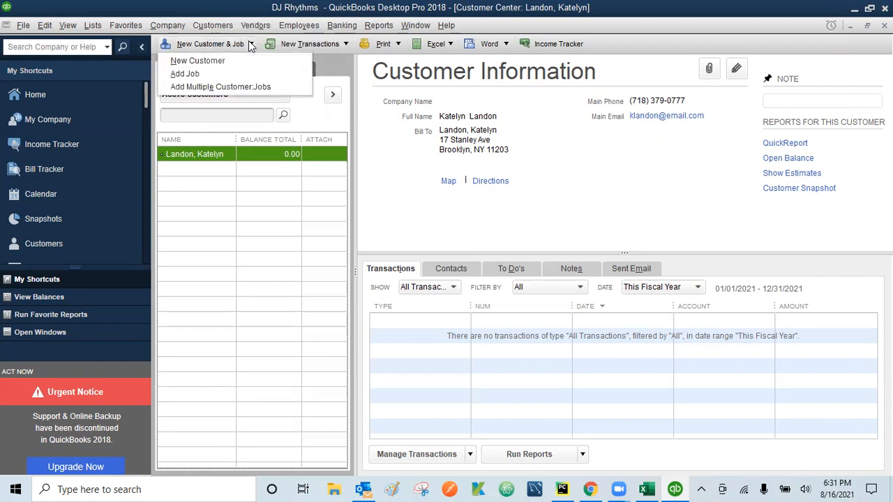
{"action": "left_click", "coordinate": [235, 88]}
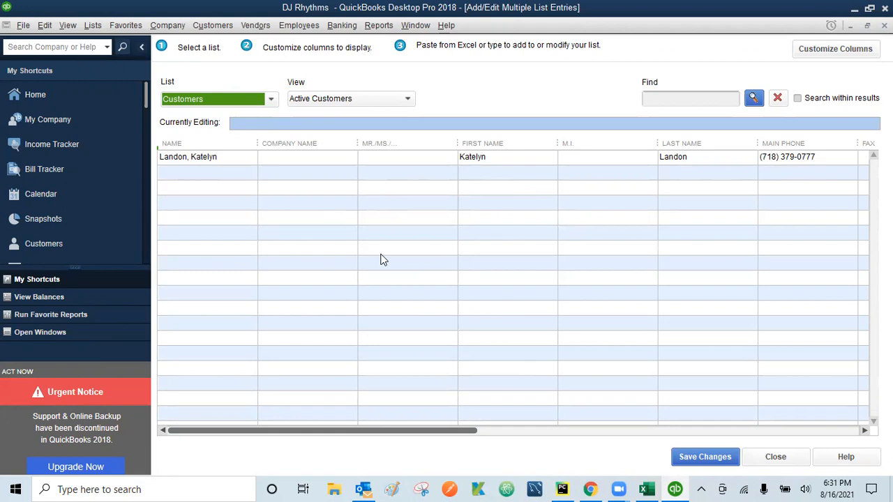
{"action": "left_click", "coordinate": [220, 178]}
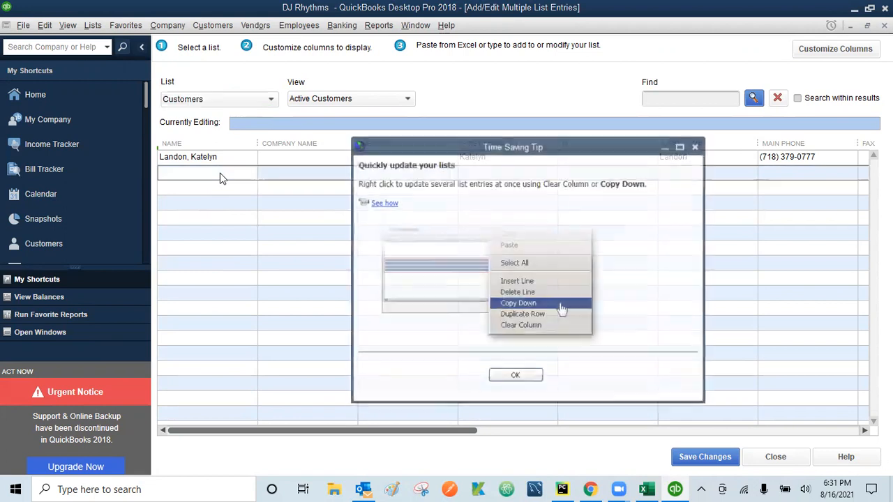
{"action": "left_click", "coordinate": [515, 379]}
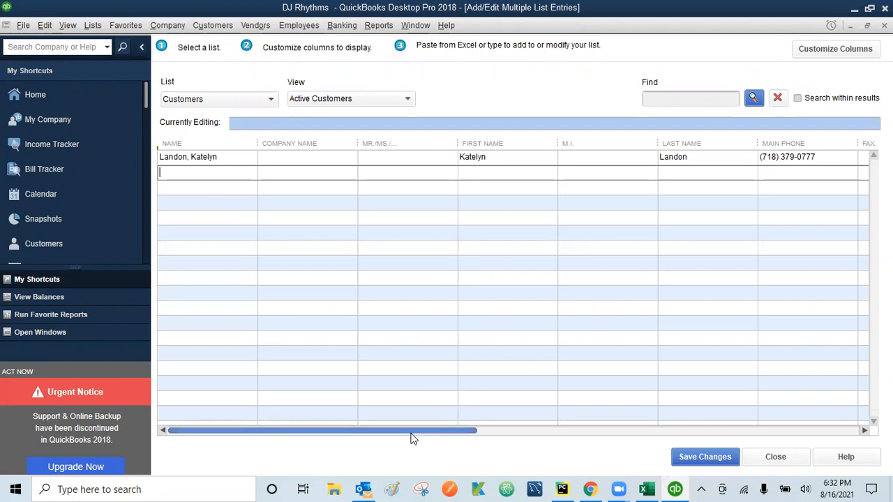
{"action": "left_click_drag", "start_coordinate": [413, 431], "coordinate": [289, 430]}
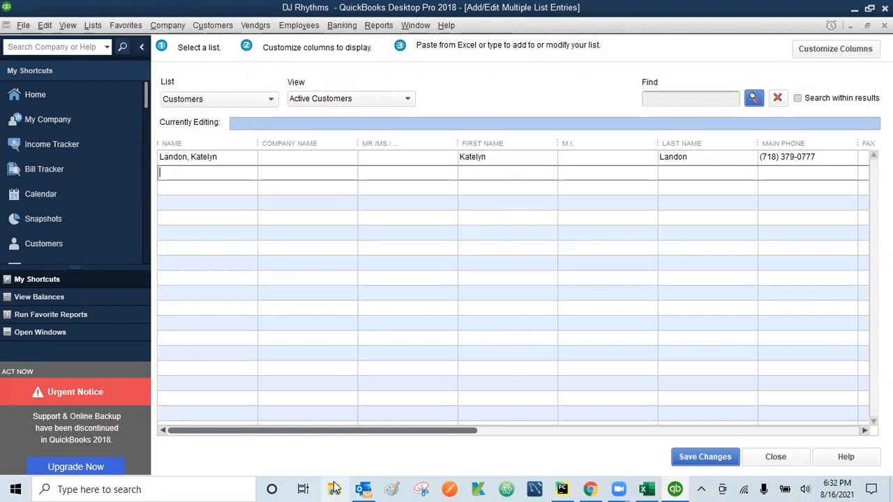
Switch to File Explorer and open Customer List.xlsx from the desktop's Classes in Progress shortcut, in the QB18_SEF_PCF folder, clearing the sheet's cell selection
{"action": "left_click", "coordinate": [335, 489]}
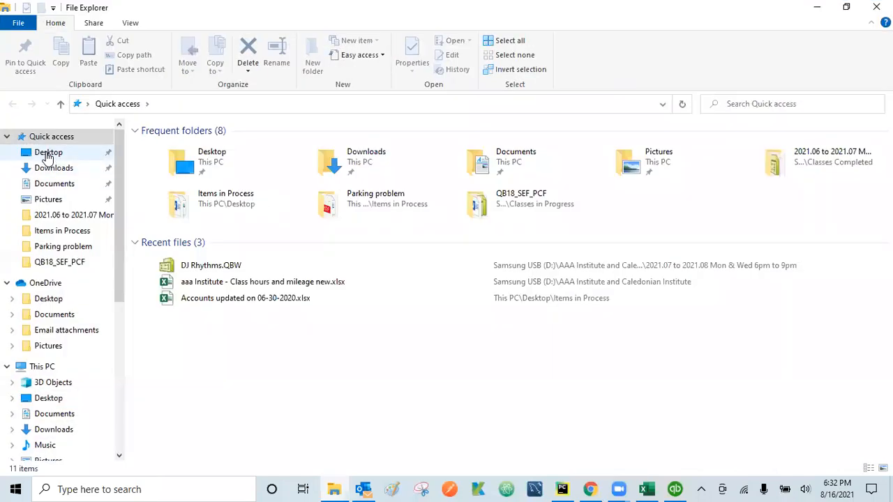
{"action": "left_click", "coordinate": [48, 154]}
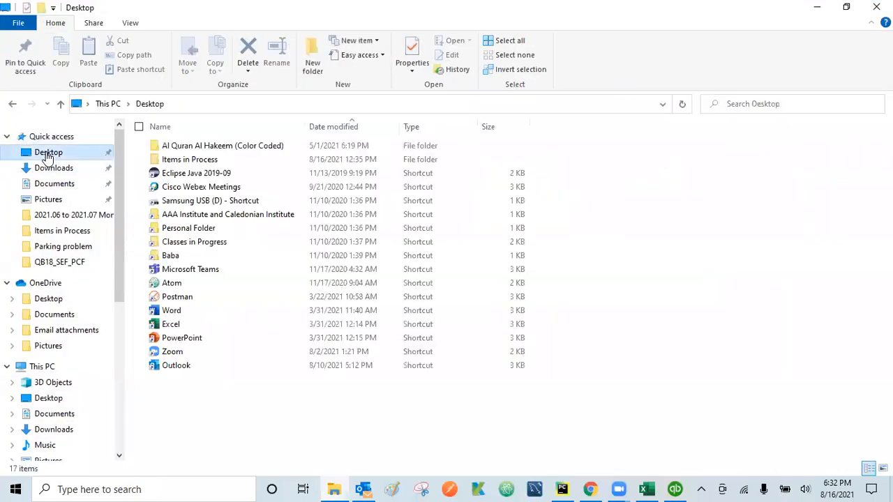
{"action": "double_click", "coordinate": [199, 243]}
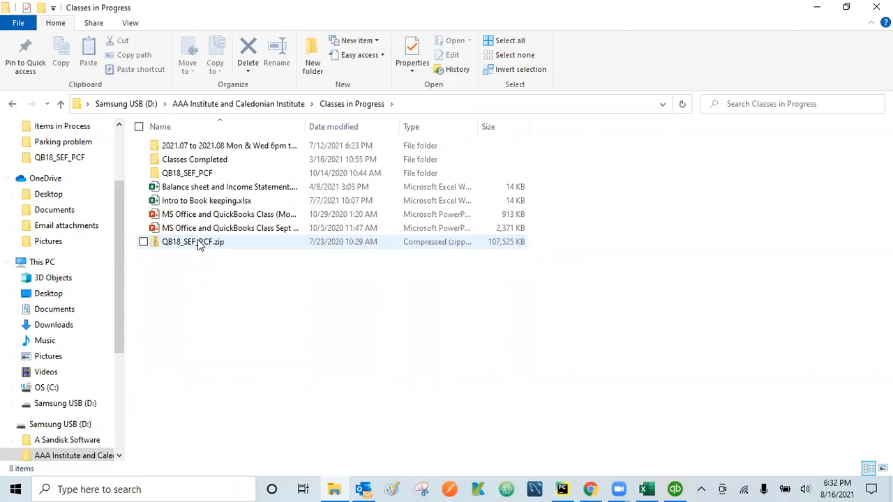
{"action": "double_click", "coordinate": [200, 173]}
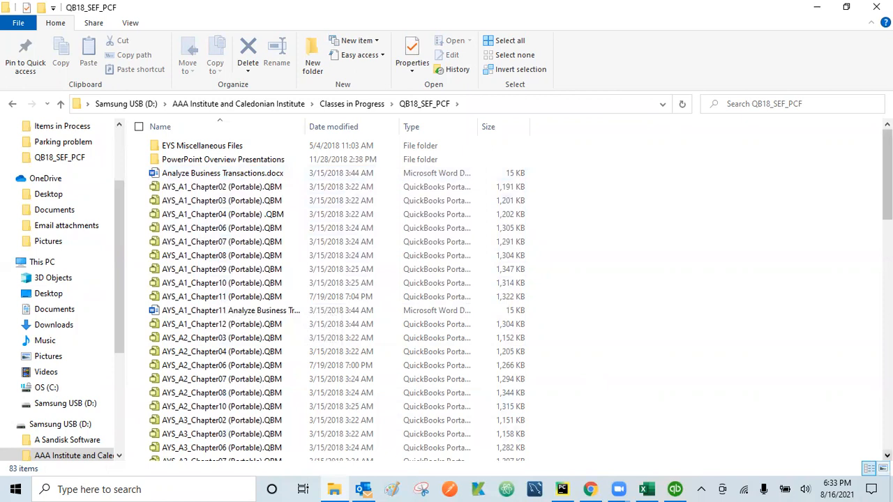
{"action": "scroll", "coordinate": [335, 293], "scroll_direction": "down", "scroll_amount": 5}
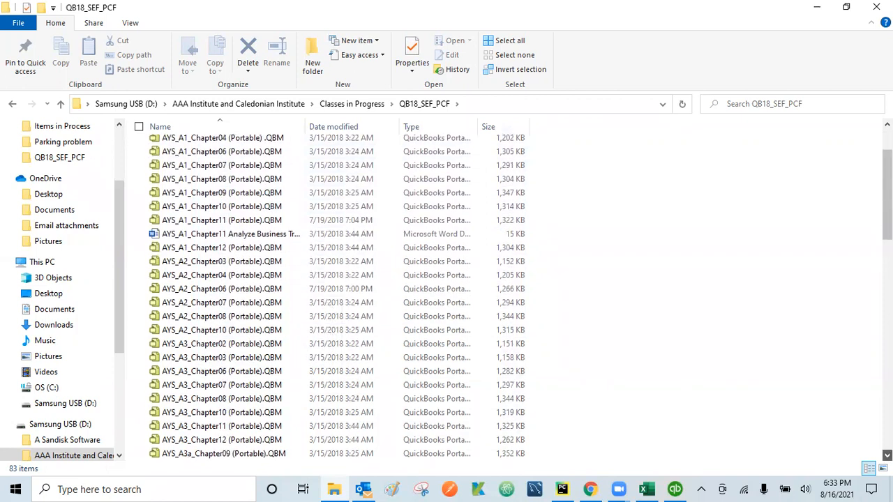
{"action": "scroll", "coordinate": [508, 307], "scroll_direction": "down", "scroll_amount": 3}
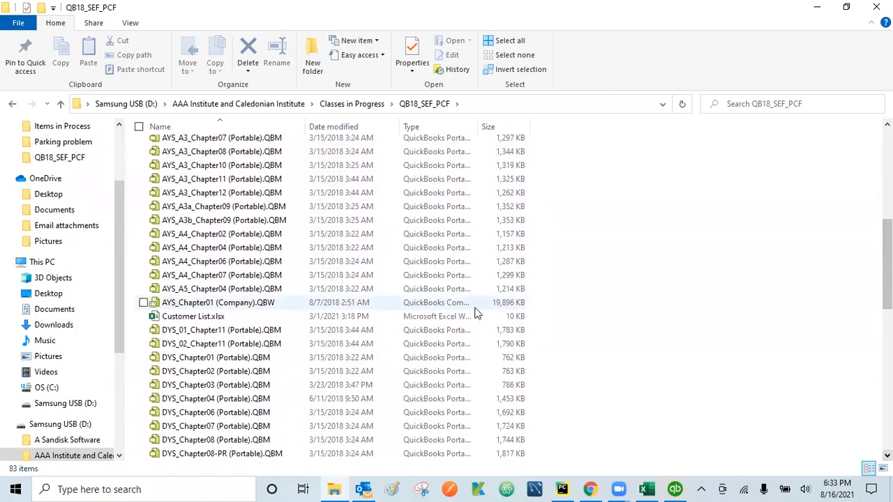
{"action": "left_click", "coordinate": [186, 320]}
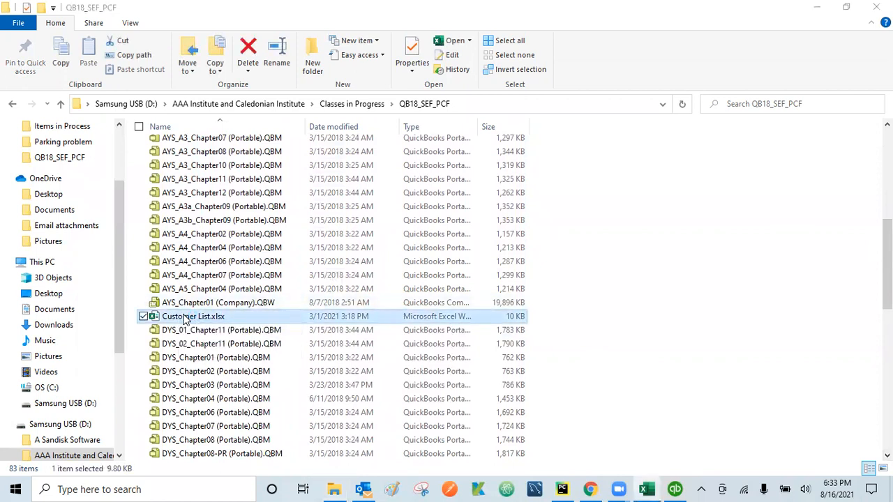
{"action": "double_click", "coordinate": [186, 320]}
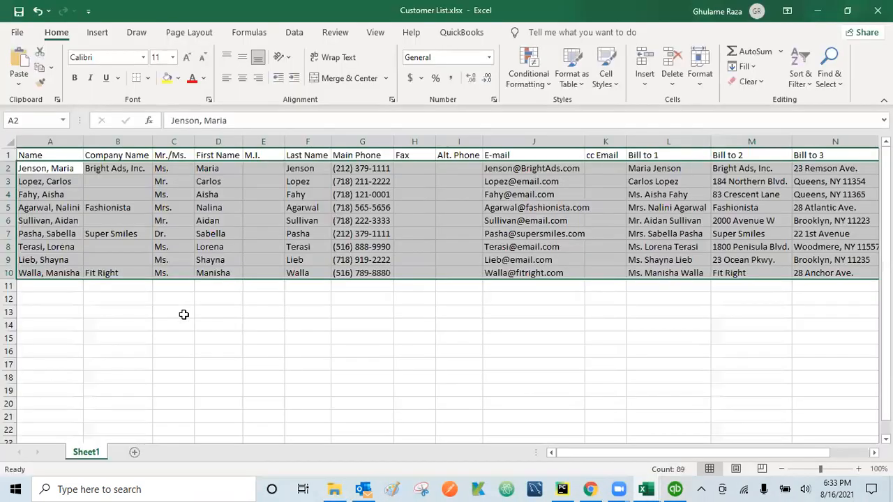
{"action": "left_click", "coordinate": [165, 372]}
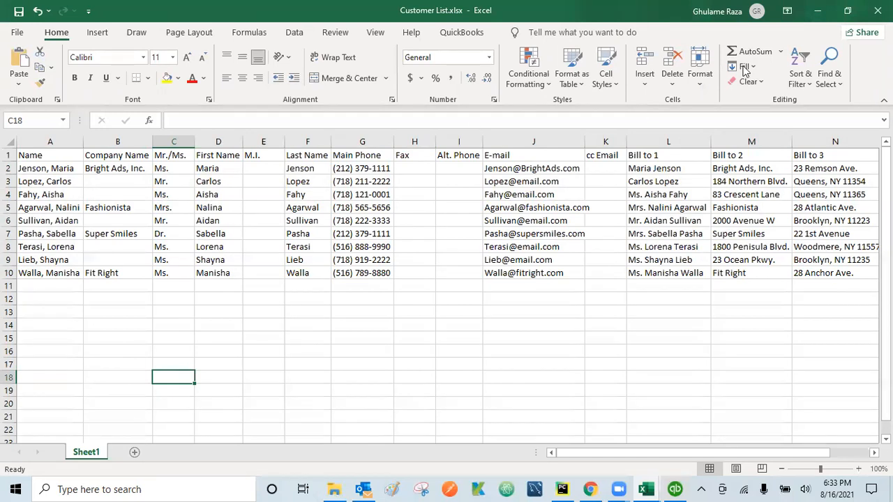
Shrink the Customer List workbook window, minimize the other windows, and arrange it widened over the lower part of the QuickBooks customer grid
{"action": "left_click", "coordinate": [848, 14]}
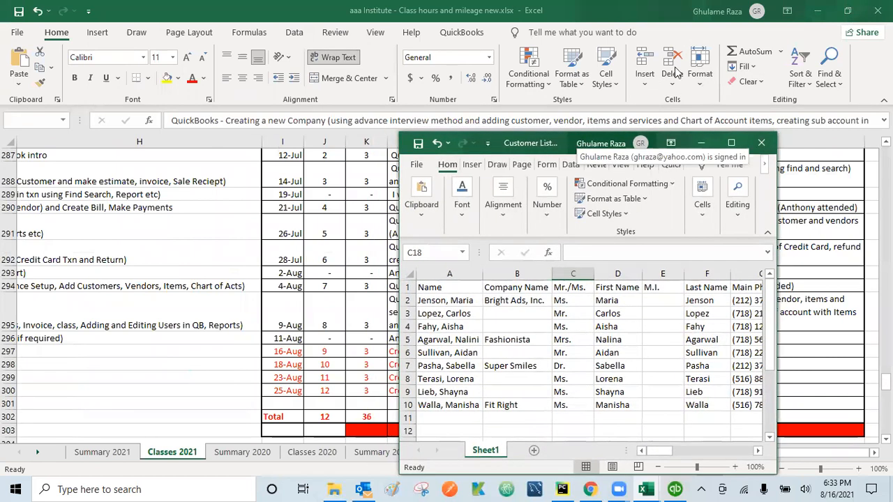
{"action": "left_click_drag", "start_coordinate": [544, 144], "coordinate": [395, 175]}
{"action": "left_click", "coordinate": [815, 10]}
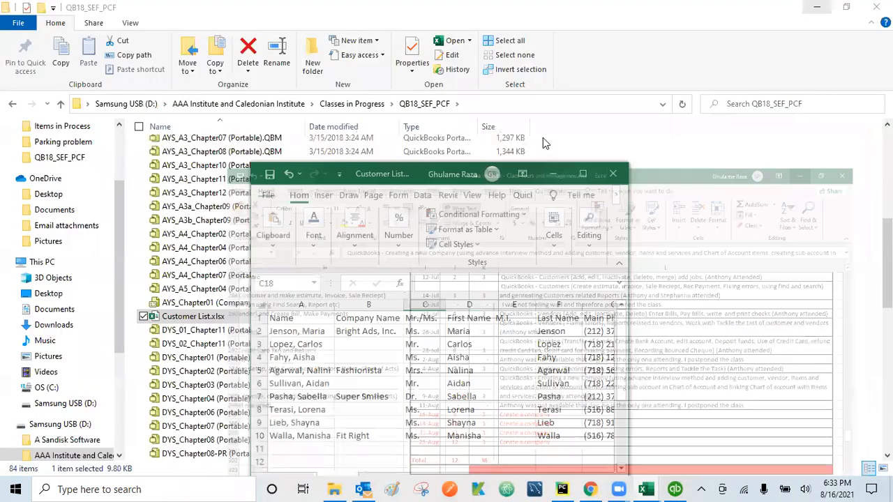
{"action": "left_click", "coordinate": [814, 7]}
{"action": "left_click", "coordinate": [815, 8]}
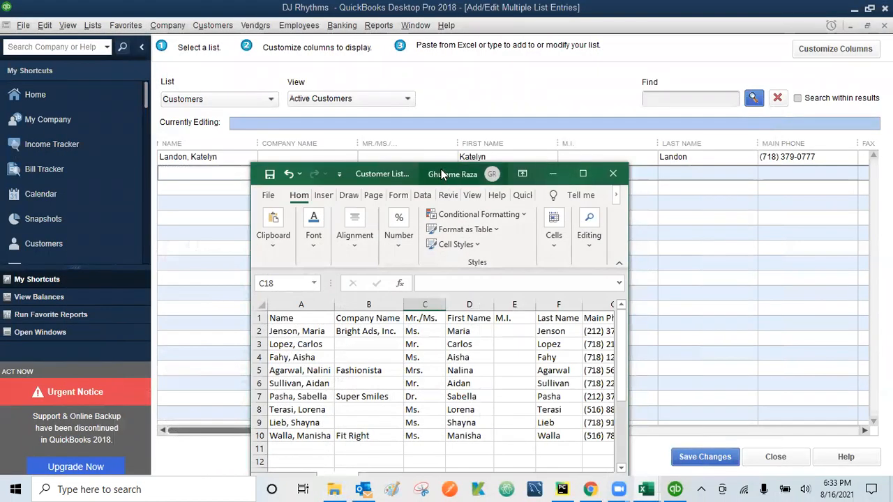
{"action": "left_click_drag", "start_coordinate": [441, 173], "coordinate": [392, 211]}
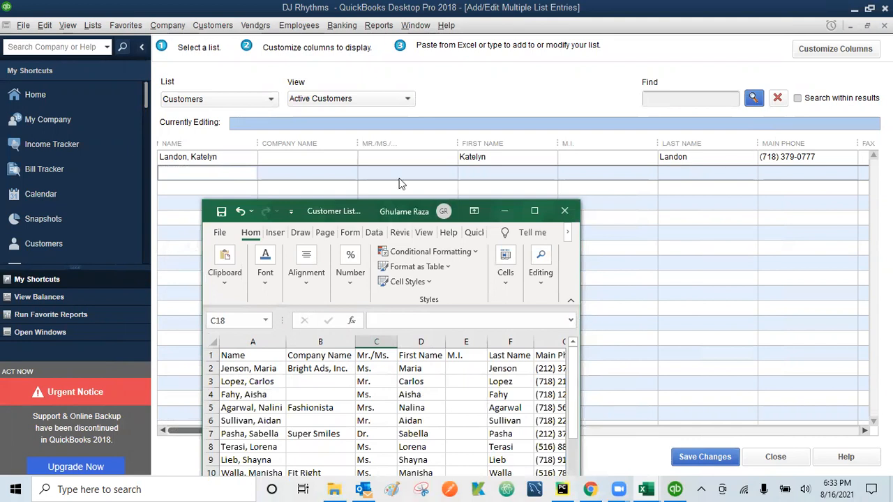
{"action": "left_click_drag", "start_coordinate": [584, 320], "coordinate": [873, 319]}
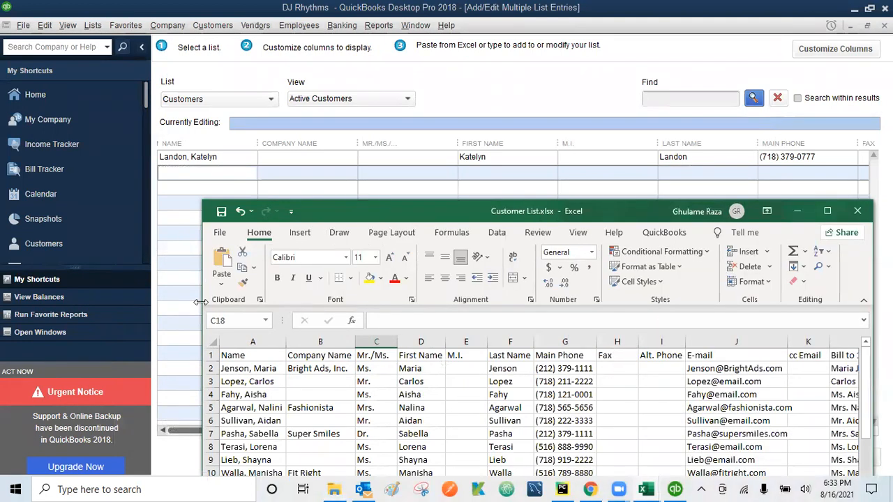
{"action": "left_click_drag", "start_coordinate": [200, 302], "coordinate": [150, 301]}
Delete the entire Fax column from the Customer List worksheet
{"action": "left_click", "coordinate": [208, 358]}
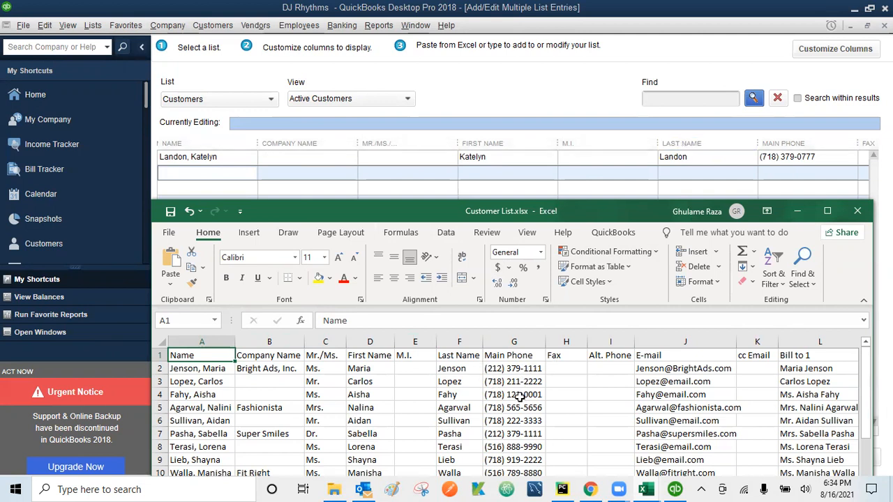
{"action": "left_click", "coordinate": [570, 367]}
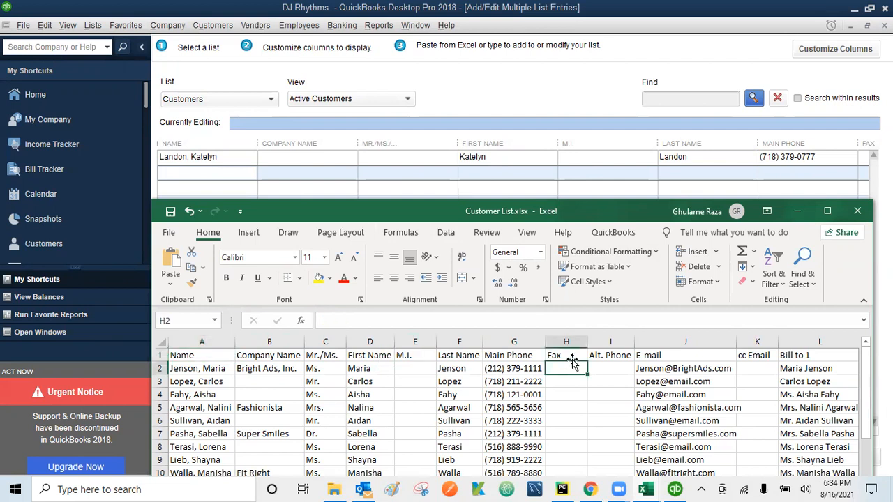
{"action": "left_click", "coordinate": [566, 342]}
{"action": "right_click", "coordinate": [566, 341]}
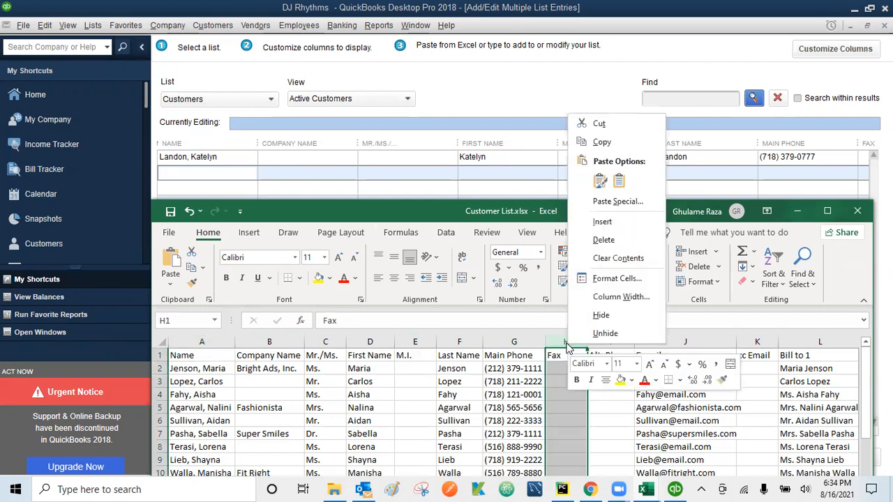
{"action": "left_click", "coordinate": [602, 240]}
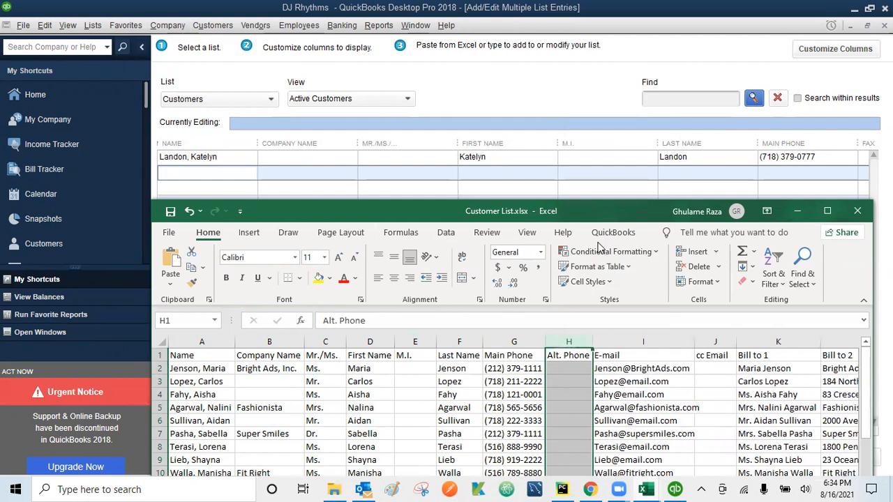
Compare the worksheet's column order after Main Phone with the column order of the QuickBooks customer grid
{"action": "left_click", "coordinate": [522, 409]}
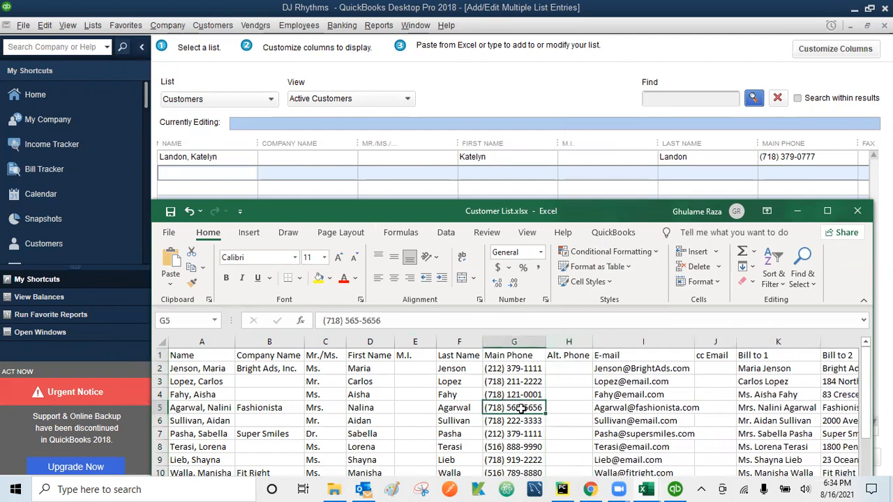
{"action": "left_click", "coordinate": [515, 357]}
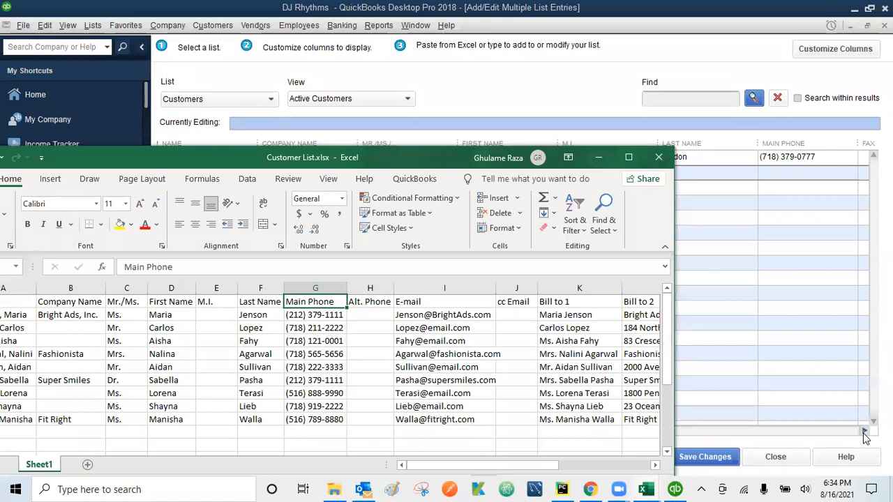
{"action": "left_click", "coordinate": [866, 433]}
{"action": "left_click", "coordinate": [866, 433]}
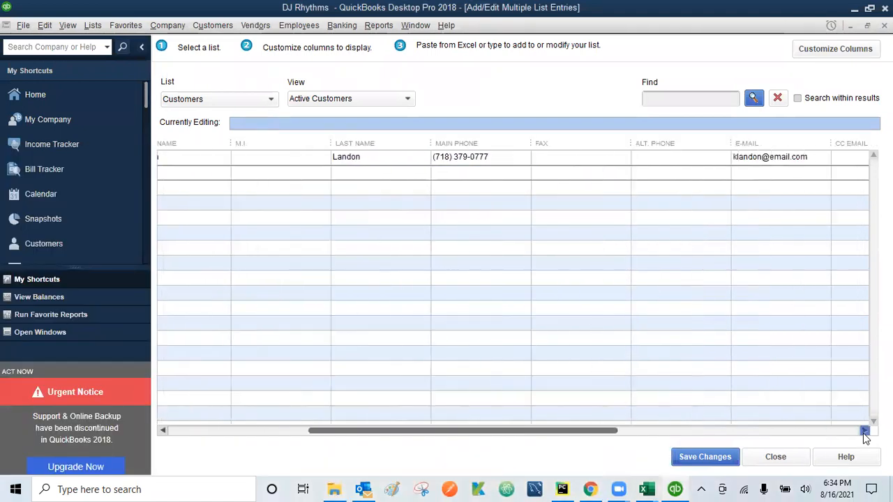
{"action": "left_click", "coordinate": [866, 432]}
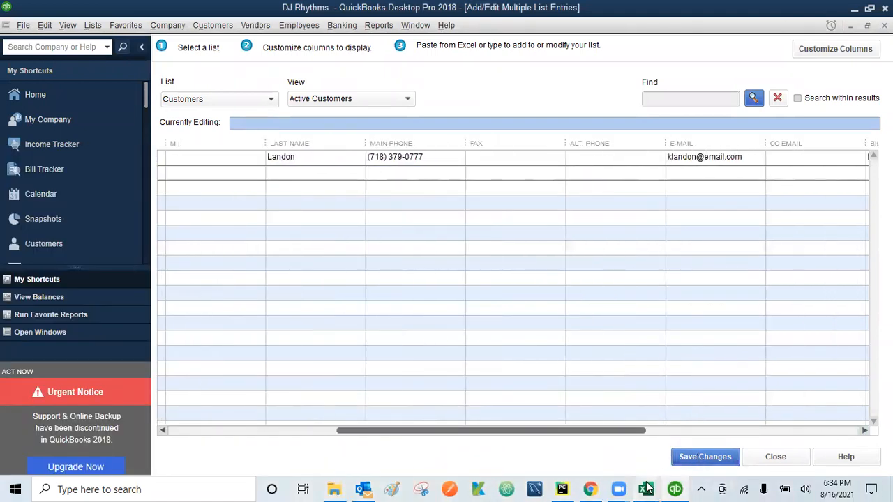
{"action": "mouse_move", "coordinate": [646, 488]}
{"action": "left_click", "coordinate": [709, 427]}
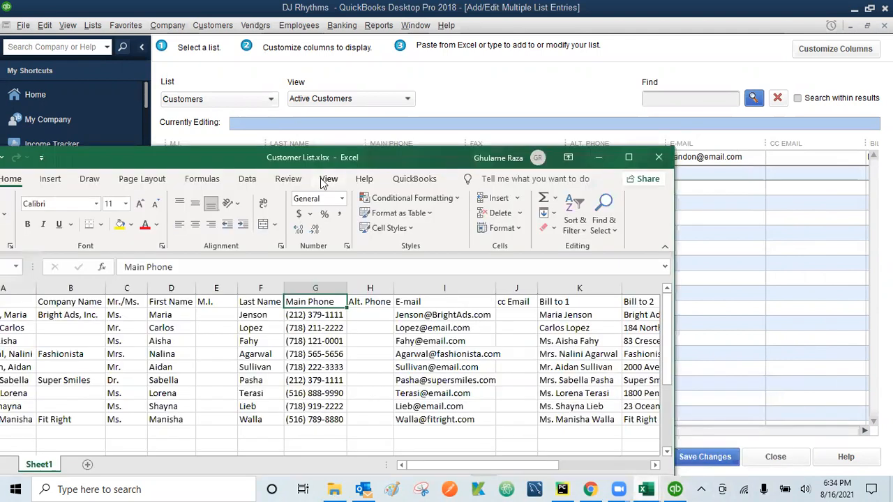
Copy all customer rows in A2:O10 of the Customer List worksheet, from Name through Bill to 5, without the header row
{"action": "left_click_drag", "start_coordinate": [402, 164], "coordinate": [401, 185]}
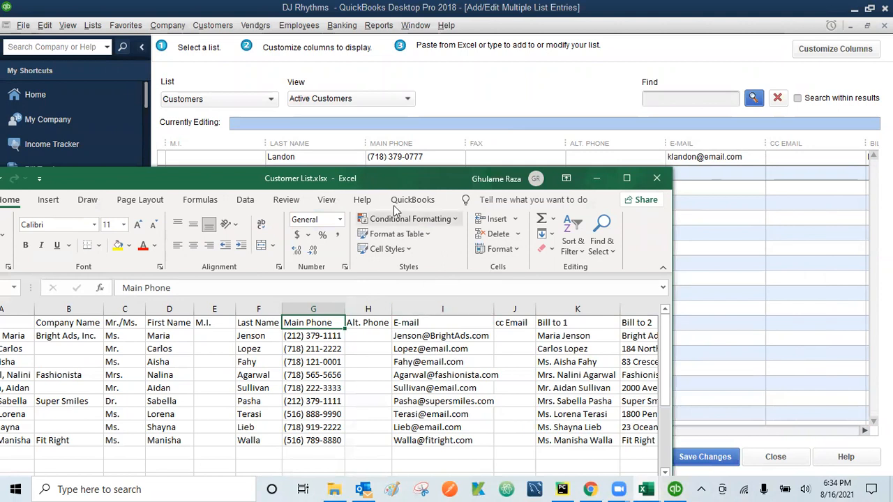
{"action": "left_click_drag", "start_coordinate": [264, 179], "coordinate": [437, 139]}
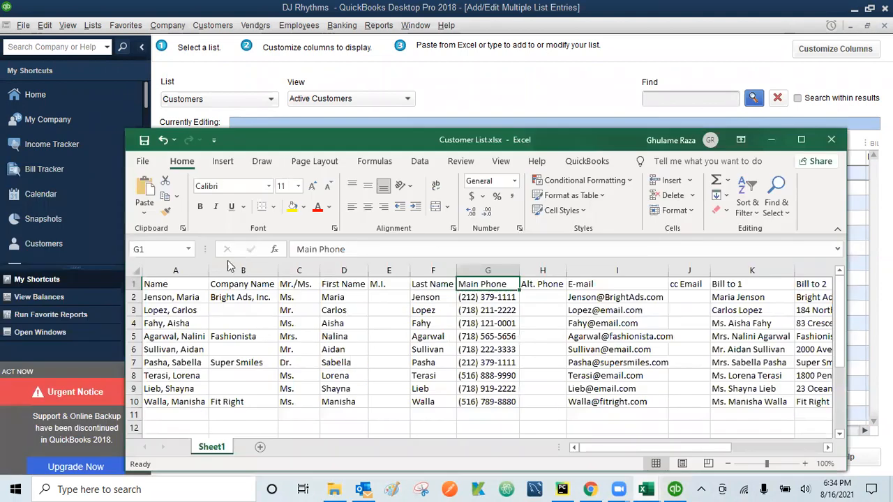
{"action": "left_click", "coordinate": [176, 298]}
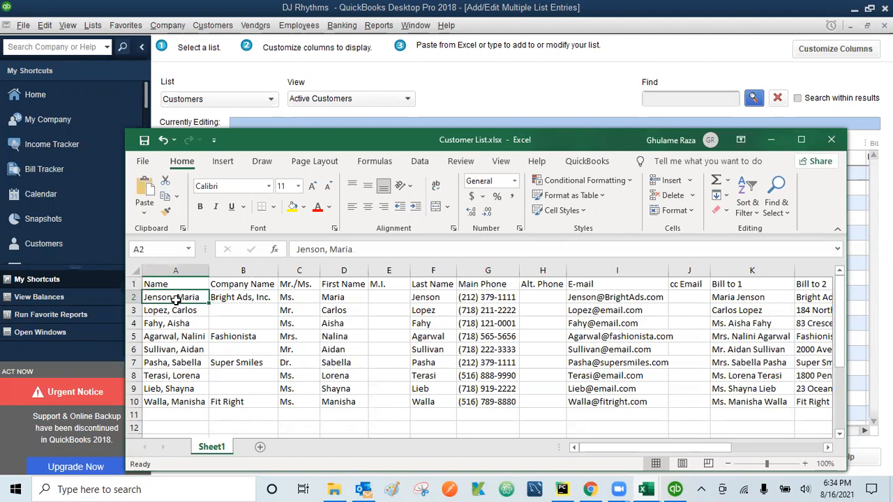
{"action": "key", "text": "shift+Down"}
{"action": "key", "text": "shift+Down"}
{"action": "key", "text": "shift+Down"}
{"action": "key", "text": "shift+Down"}
{"action": "key", "text": "shift+Down"}
{"action": "key", "text": "shift+Down"}
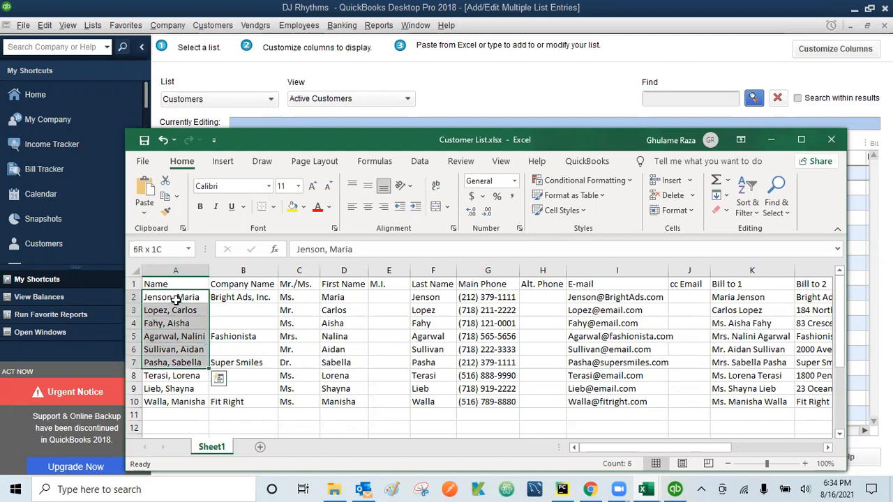
{"action": "key", "text": "shift+Down"}
{"action": "key", "text": "shift+Down"}
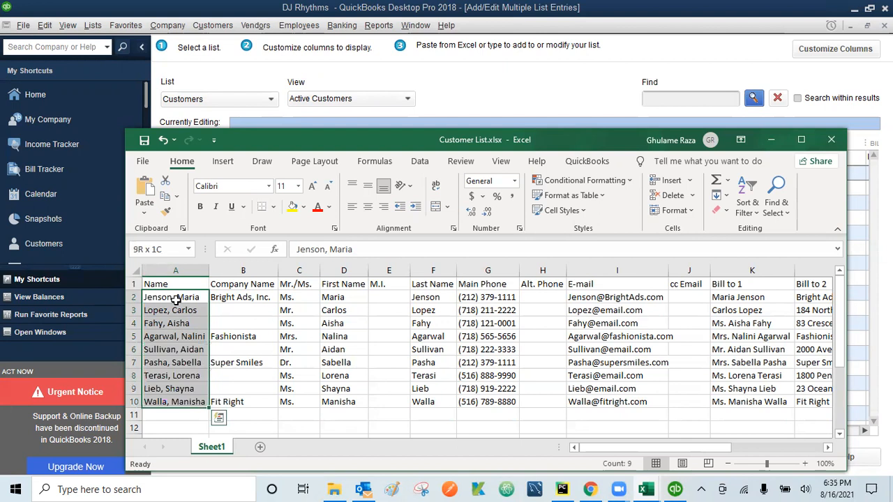
{"action": "key", "text": "shift+Right"}
{"action": "key", "text": "shift+Right"}
{"action": "key", "text": "shift+Right"}
{"action": "key", "text": "shift+Right"}
{"action": "key", "text": "shift+Right"}
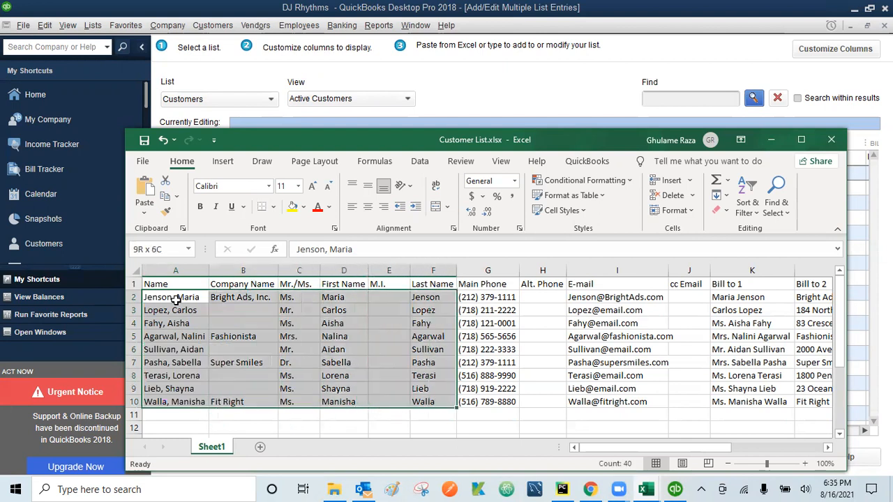
{"action": "key", "text": "shift+Right"}
{"action": "key", "text": "shift+Right"}
{"action": "key", "text": "shift+Right"}
{"action": "key", "text": "shift+Right"}
{"action": "key", "text": "shift+Right"}
{"action": "key", "text": "shift+Right"}
{"action": "key", "text": "shift+Right"}
{"action": "key", "text": "shift+Right"}
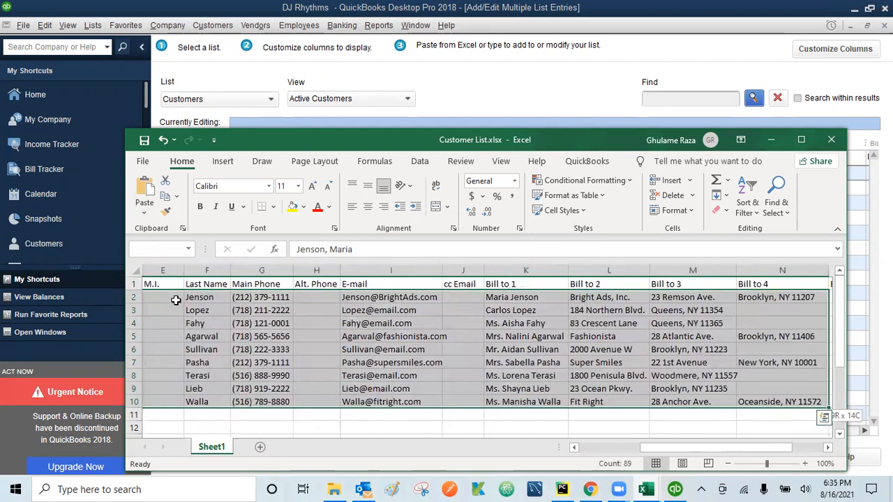
{"action": "key", "text": "shift+Right"}
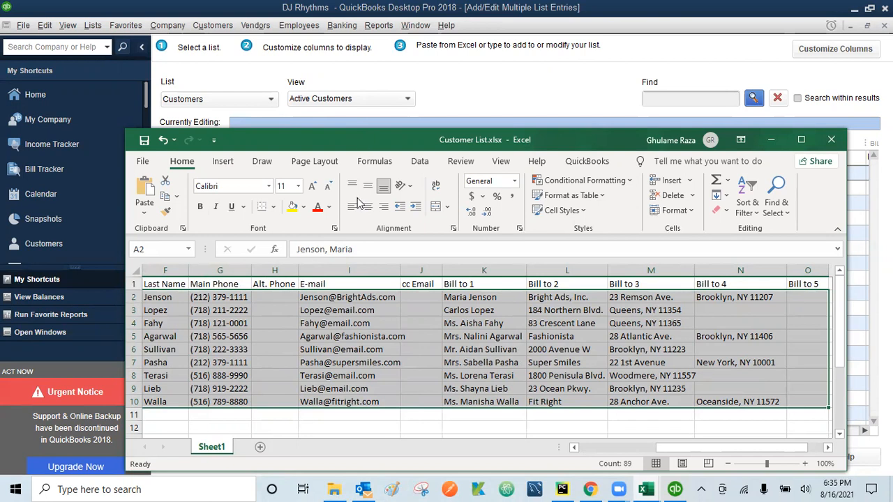
{"action": "left_click_drag", "start_coordinate": [364, 138], "coordinate": [358, 200]}
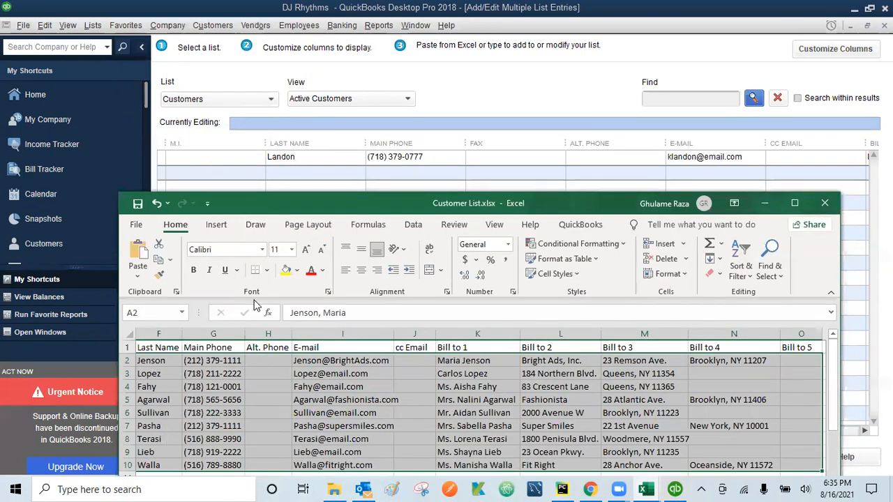
{"action": "left_click_drag", "start_coordinate": [293, 203], "coordinate": [303, 130]}
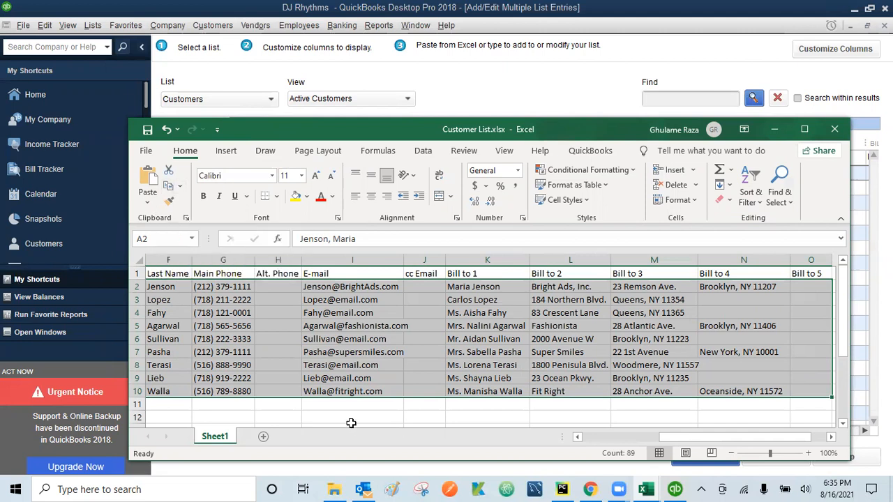
{"action": "key", "text": "ctrl+c"}
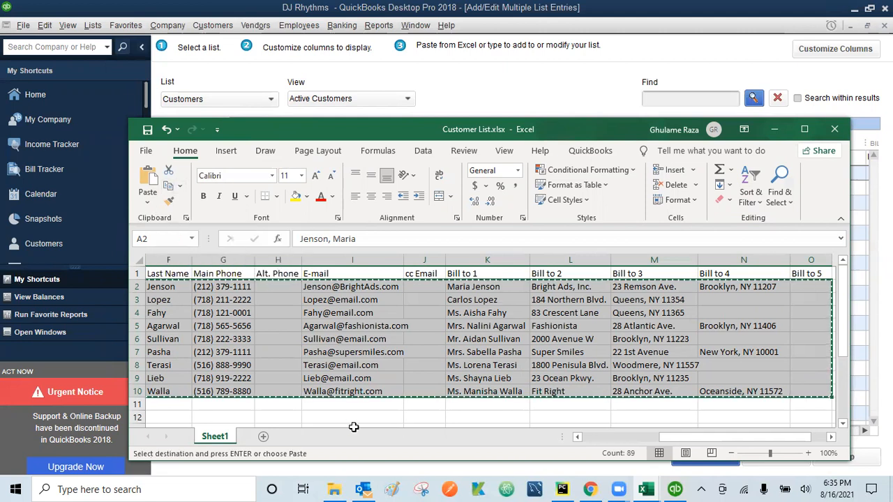
Minimize the workbook and paste the copied customer rows into the QuickBooks grid from the first empty row's Name column
{"action": "left_click", "coordinate": [775, 130]}
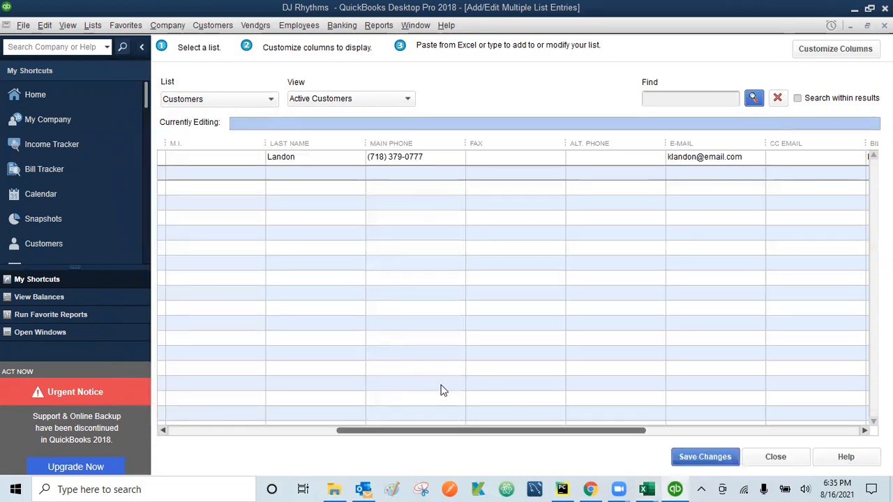
{"action": "left_click_drag", "start_coordinate": [439, 432], "coordinate": [213, 451]}
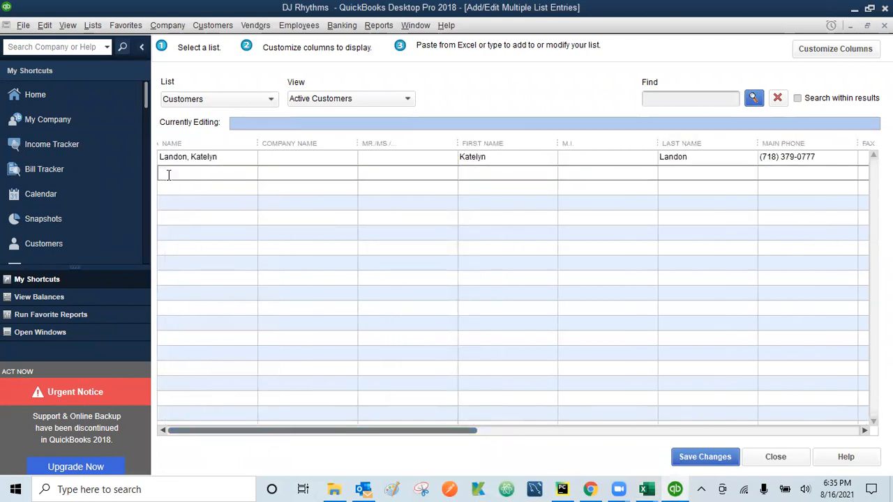
{"action": "key", "text": "ctrl+v"}
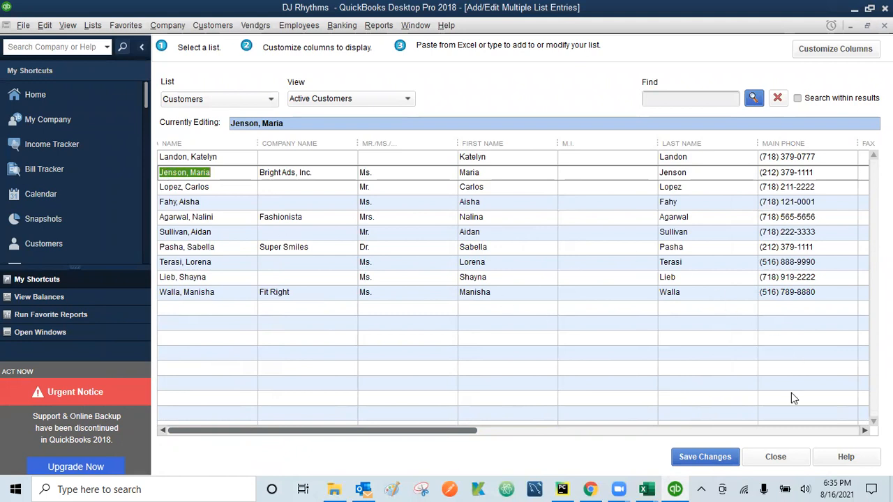
Check the pasted customer data against the grid's column headings from Main Phone and Fax through Bill to 4
{"action": "left_click", "coordinate": [865, 431]}
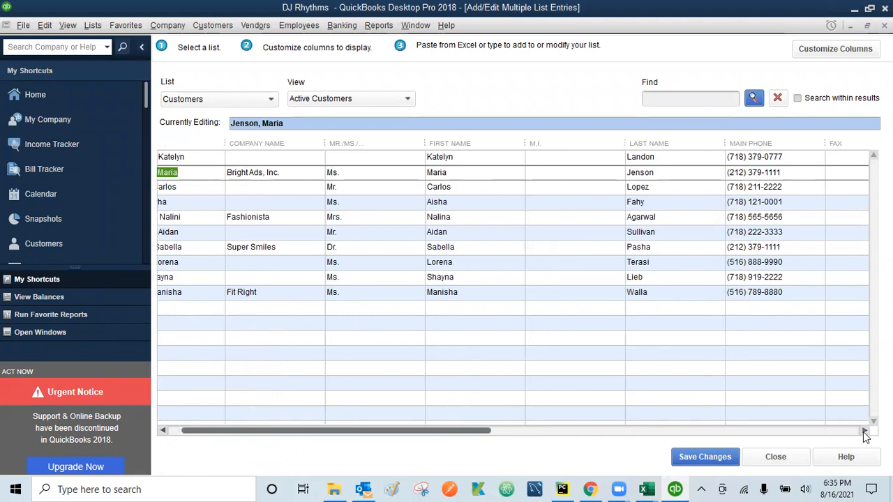
{"action": "left_click", "coordinate": [865, 432]}
{"action": "left_click", "coordinate": [865, 431]}
{"action": "left_click", "coordinate": [865, 432]}
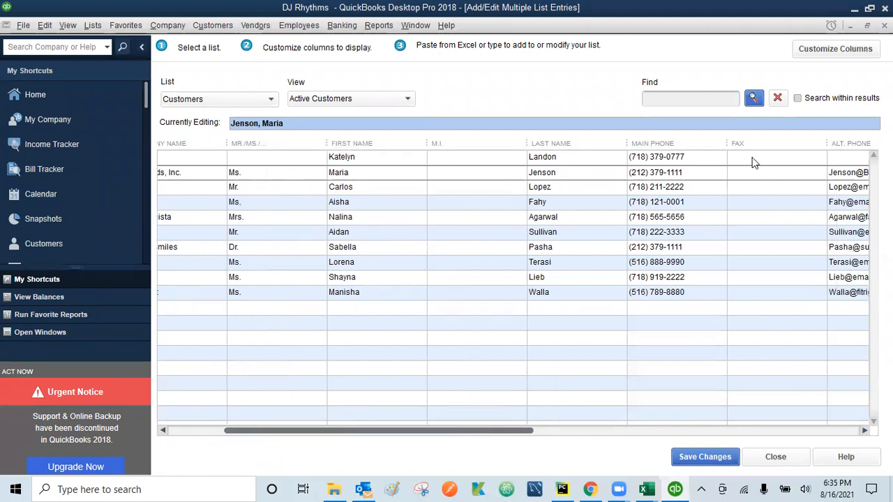
{"action": "left_click", "coordinate": [865, 431]}
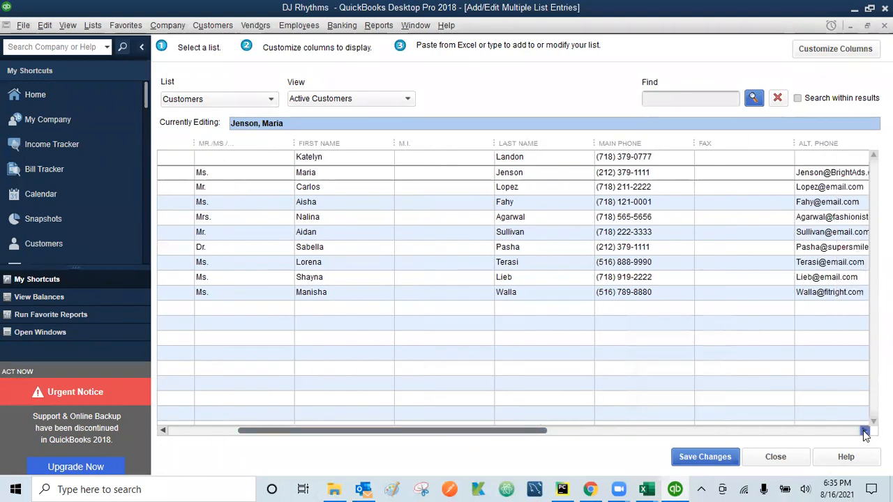
{"action": "left_click", "coordinate": [866, 432]}
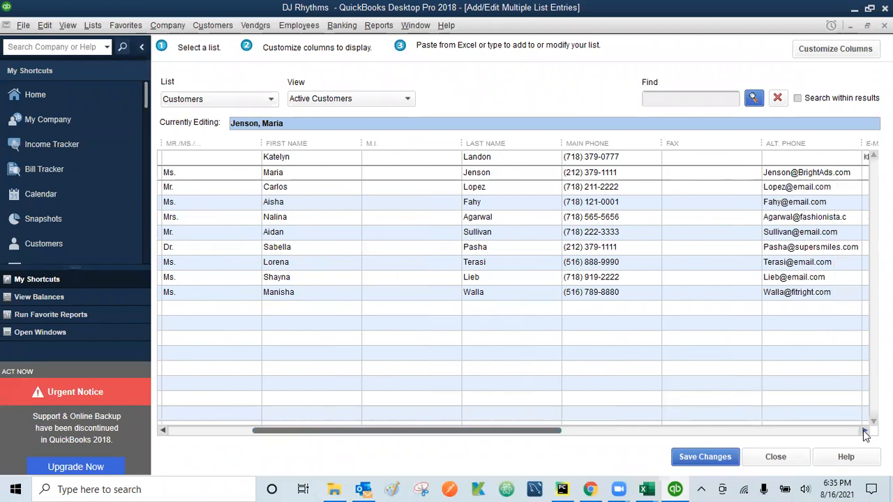
{"action": "left_click", "coordinate": [865, 431]}
{"action": "left_click", "coordinate": [865, 431]}
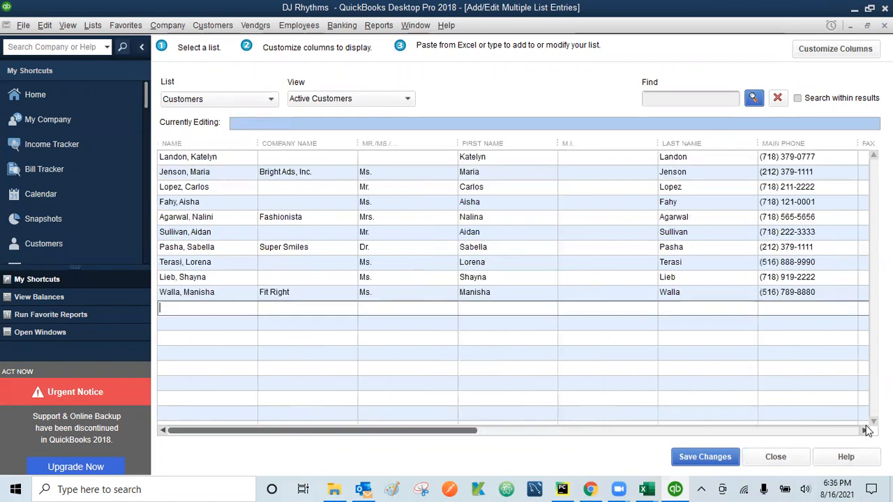
{"action": "left_click", "coordinate": [865, 432]}
{"action": "left_click", "coordinate": [865, 432]}
{"action": "left_click", "coordinate": [865, 432]}
{"action": "left_click", "coordinate": [865, 432]}
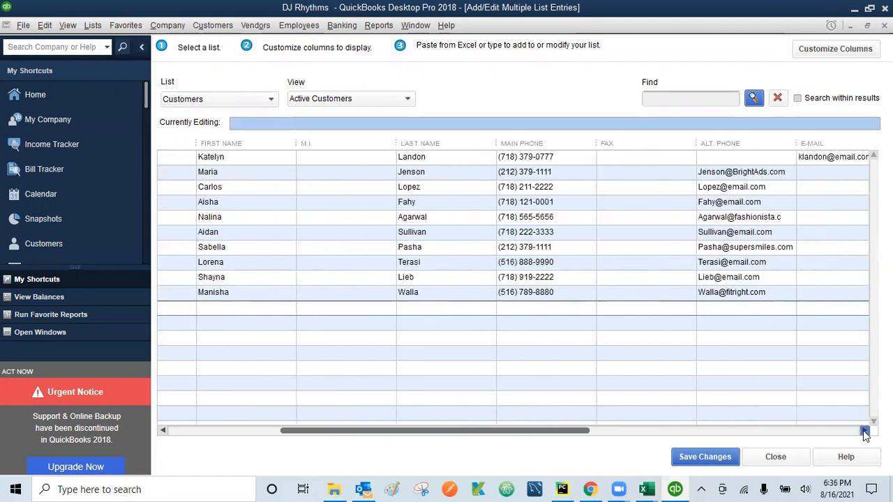
{"action": "left_click", "coordinate": [866, 432]}
{"action": "left_click", "coordinate": [865, 432]}
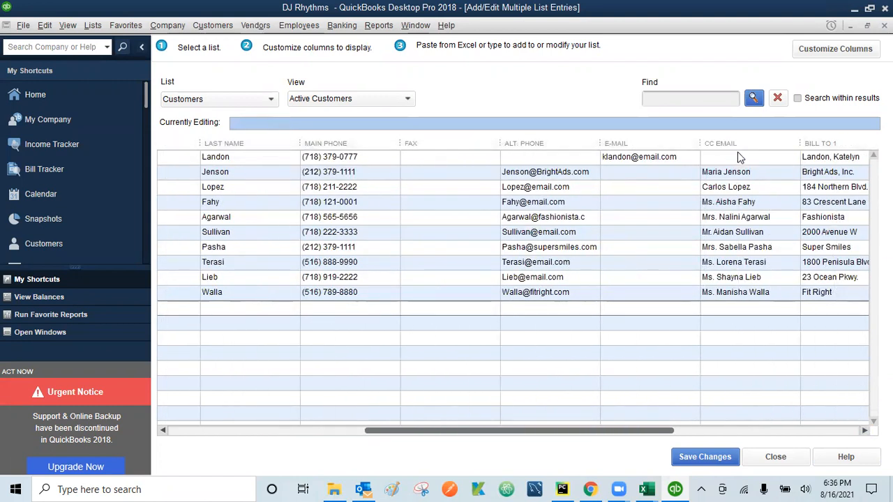
{"action": "left_click", "coordinate": [864, 430]}
{"action": "left_click", "coordinate": [865, 430]}
{"action": "left_click", "coordinate": [865, 430]}
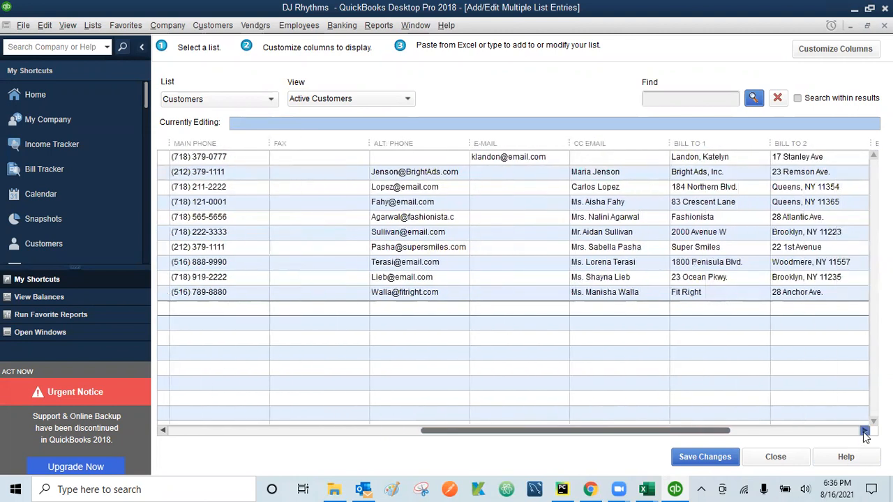
{"action": "left_click", "coordinate": [865, 431]}
{"action": "left_click", "coordinate": [865, 431]}
{"action": "left_click", "coordinate": [865, 431]}
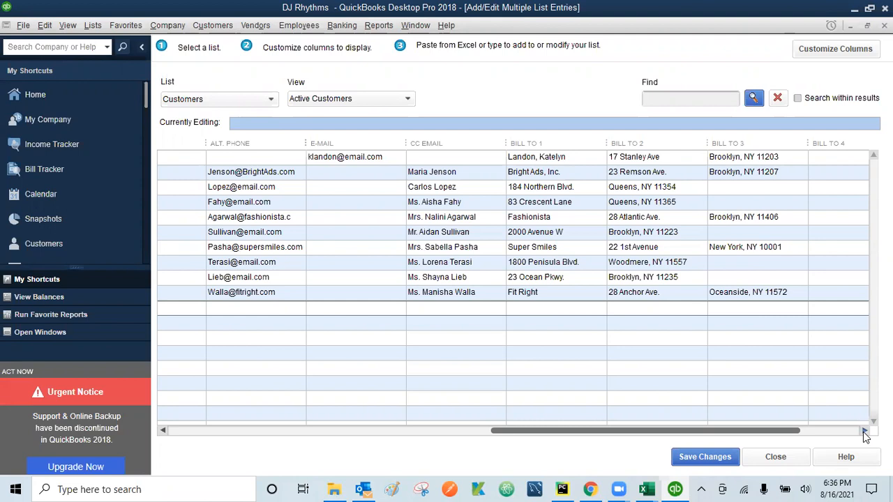
Close the multiple list entries without saving the pasted customers and reopen Add/Edit Multiple Customer:Jobs
{"action": "left_click", "coordinate": [788, 456]}
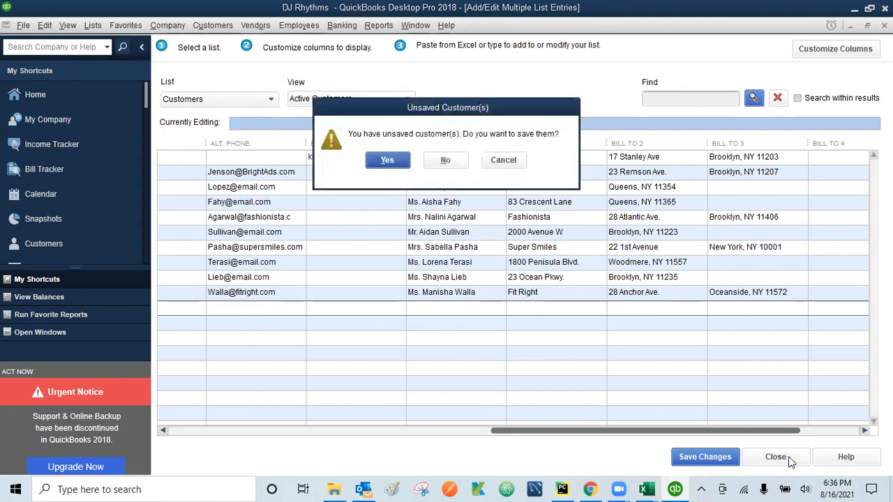
{"action": "left_click", "coordinate": [446, 160]}
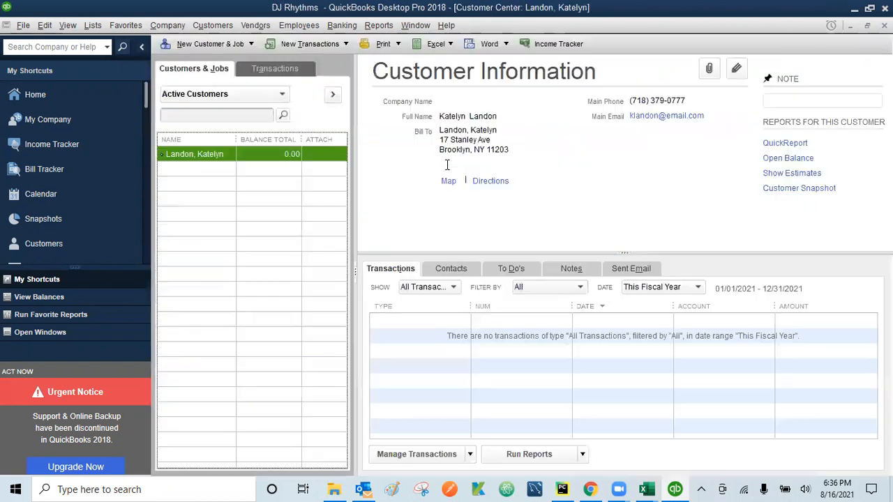
{"action": "left_click", "coordinate": [45, 25]}
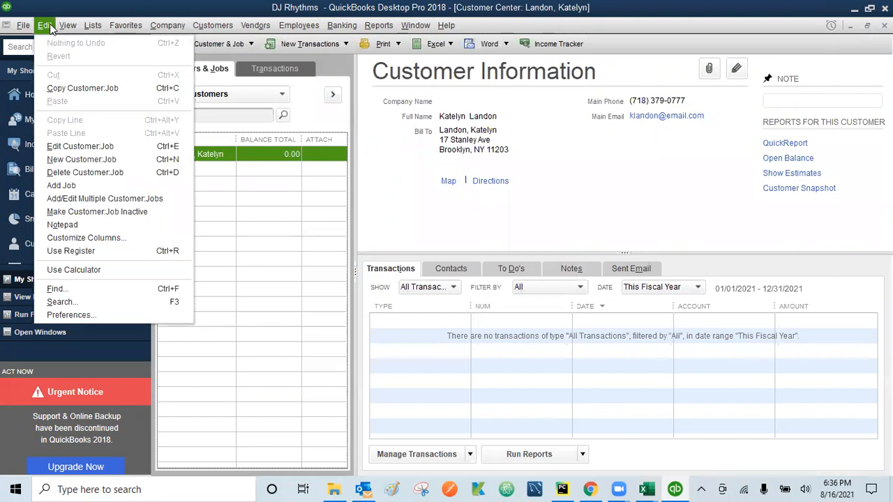
{"action": "left_click", "coordinate": [90, 206]}
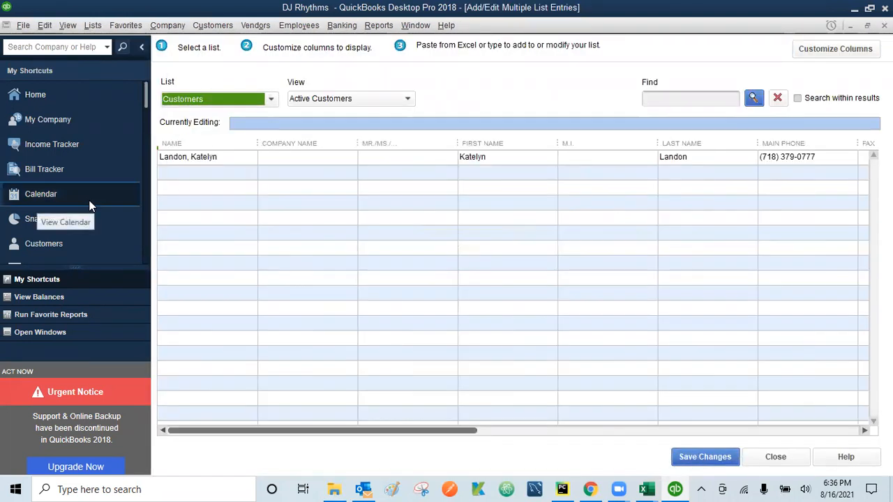
Switch to the Customer List workbook in Excel and cancel its pending copied range
{"action": "left_click", "coordinate": [646, 489]}
{"action": "left_click", "coordinate": [713, 429]}
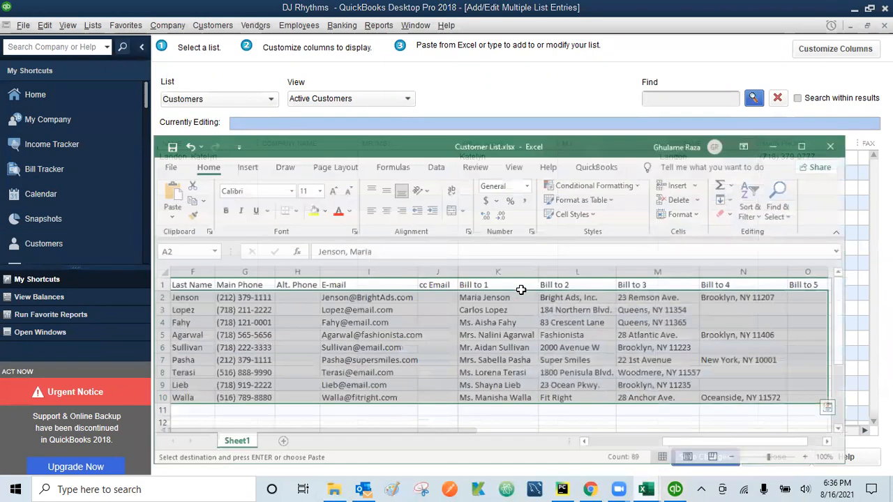
{"action": "left_click", "coordinate": [520, 289]}
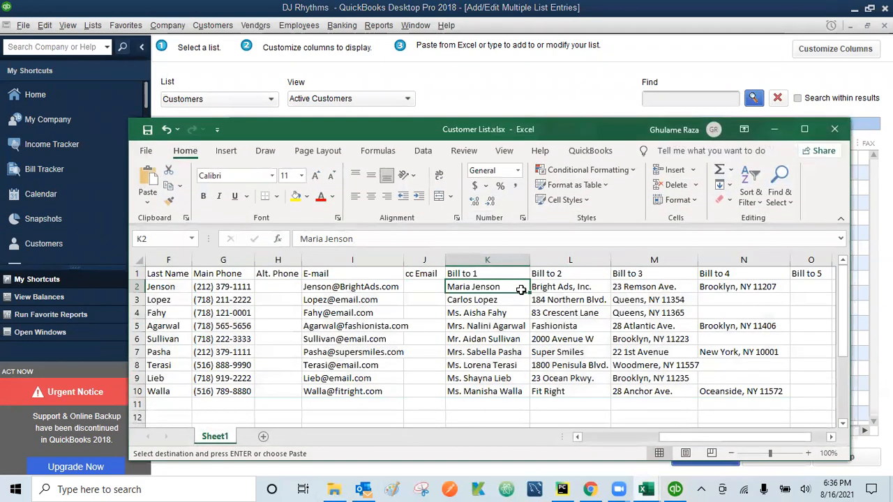
{"action": "left_click", "coordinate": [264, 260]}
{"action": "right_click", "coordinate": [266, 262]}
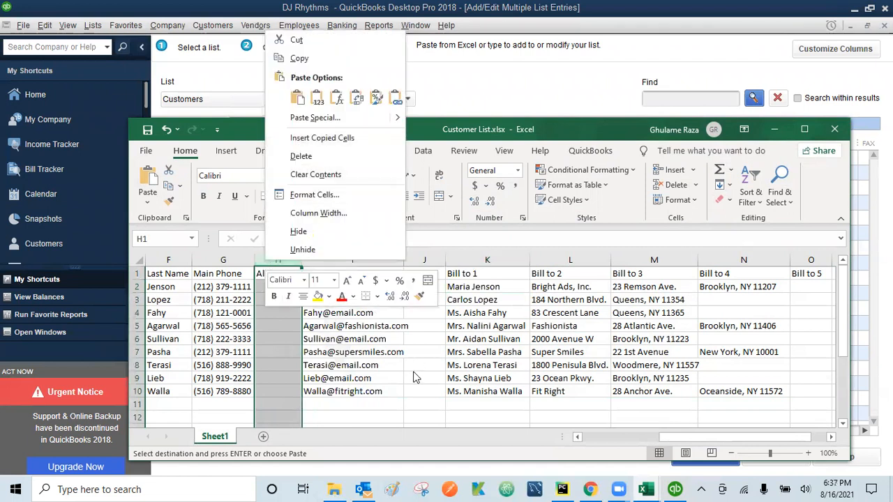
{"action": "key", "text": "Escape"}
{"action": "left_click", "coordinate": [384, 405]}
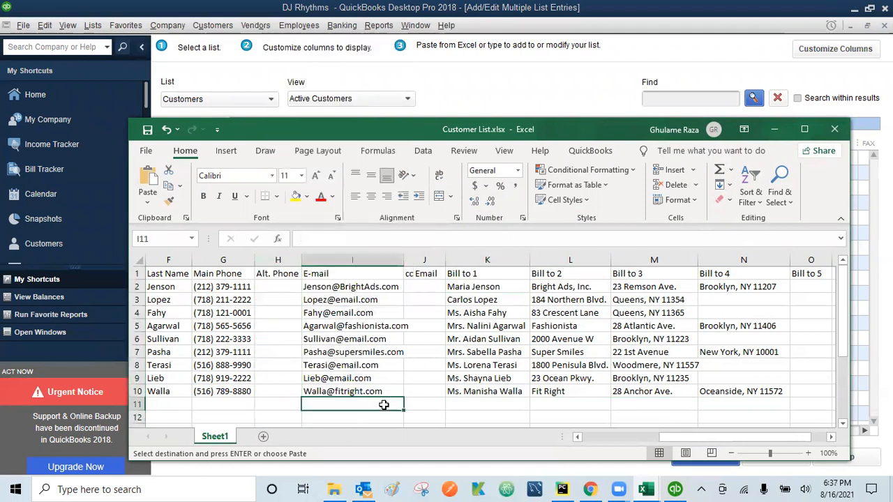
{"action": "double_click", "coordinate": [384, 405]}
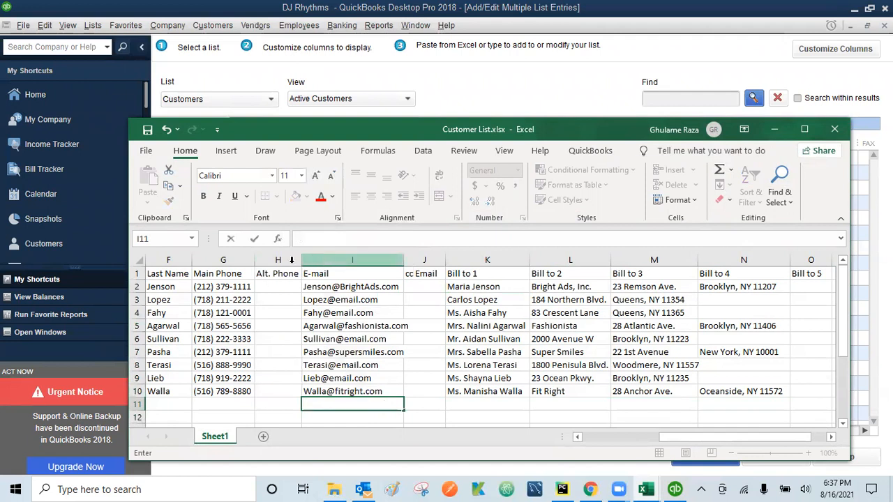
Insert a new column before Alt. Phone in the Customer List worksheet and enter Fax as its heading
{"action": "right_click", "coordinate": [271, 263]}
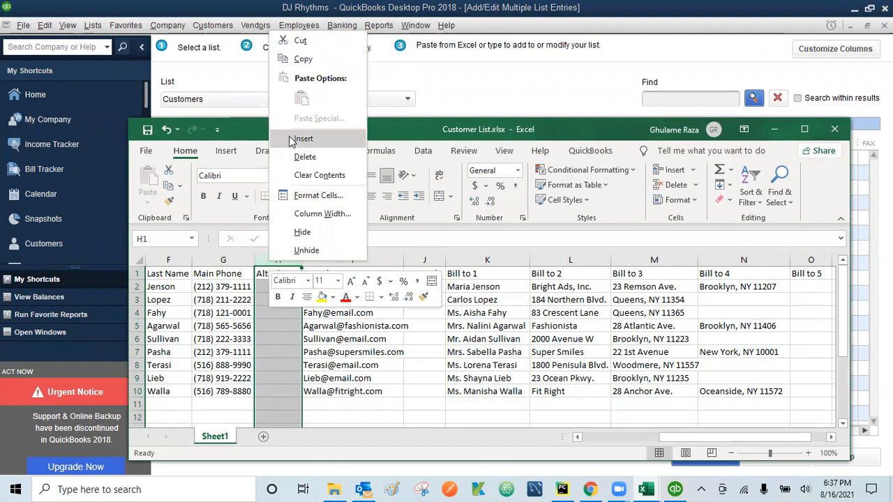
{"action": "left_click", "coordinate": [303, 139]}
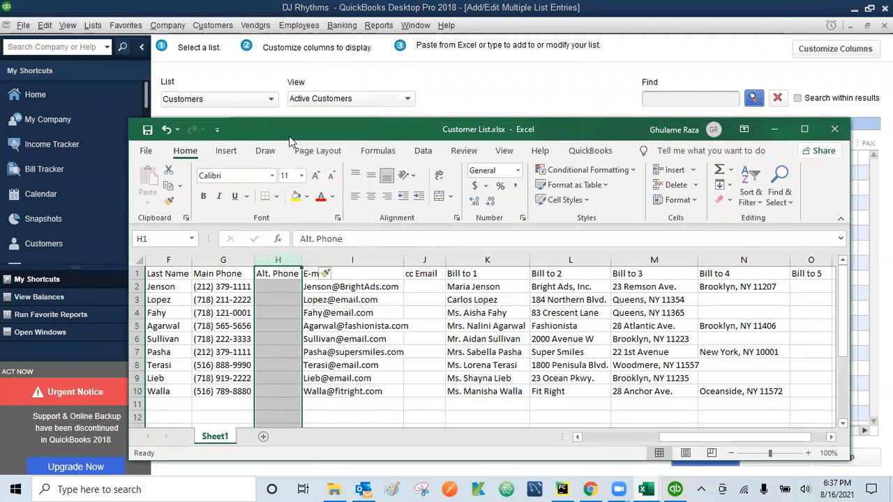
{"action": "left_click", "coordinate": [291, 273]}
{"action": "type", "text": "Fax"}
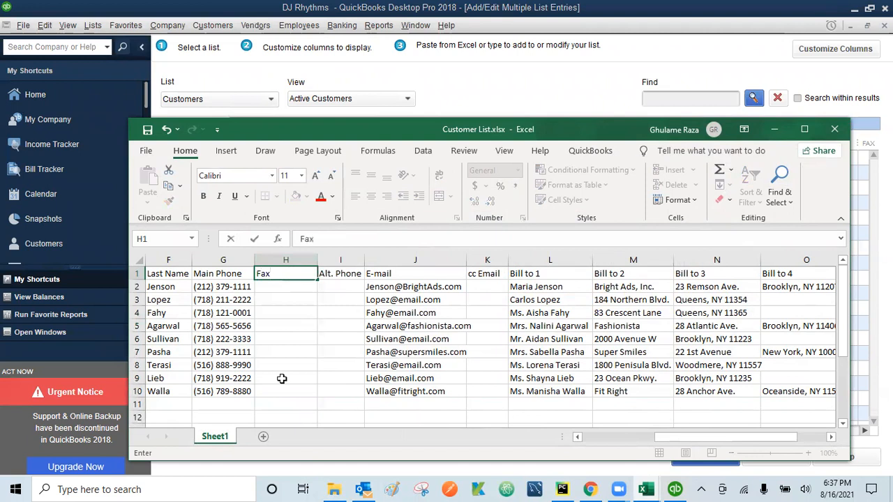
Commit the Fax heading and compare the worksheet's column order around Fax with the customer grid in QuickBooks
{"action": "left_click", "coordinate": [307, 421]}
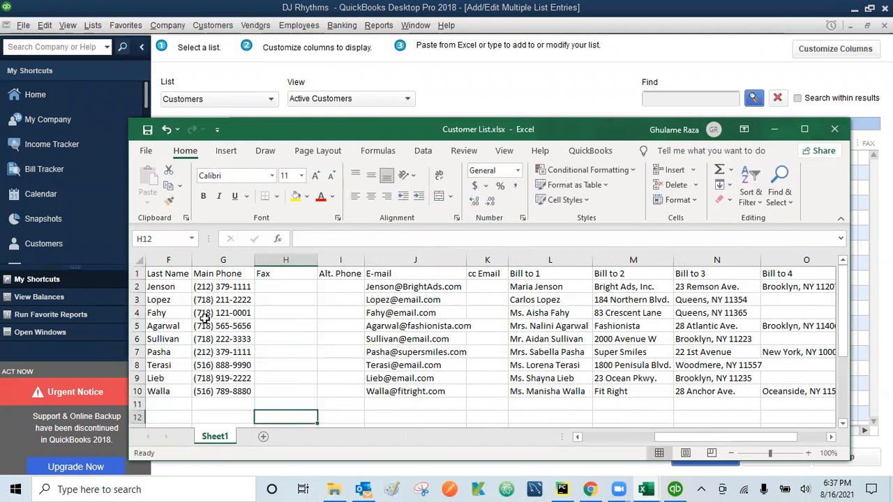
{"action": "left_click", "coordinate": [775, 129]}
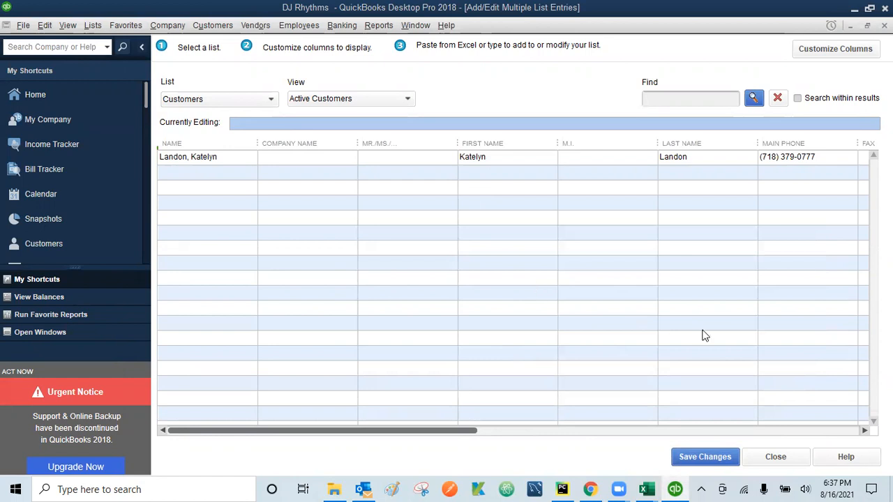
{"action": "mouse_move", "coordinate": [647, 488]}
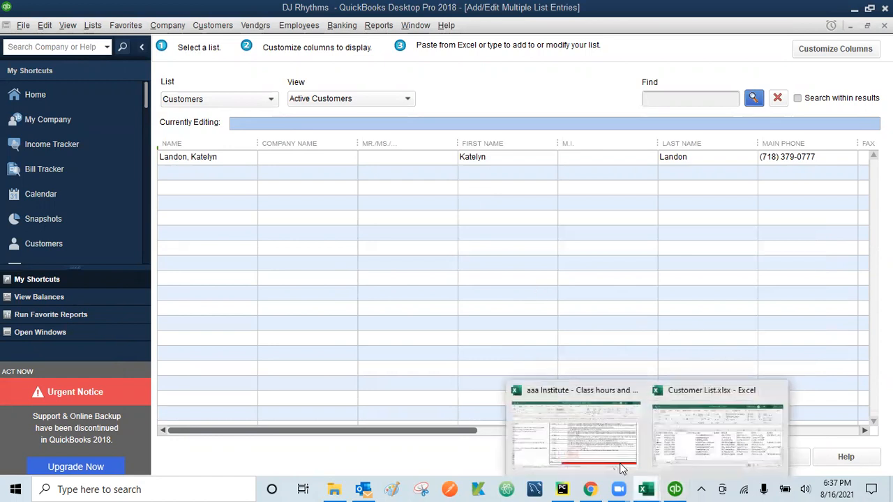
{"action": "left_click", "coordinate": [687, 423]}
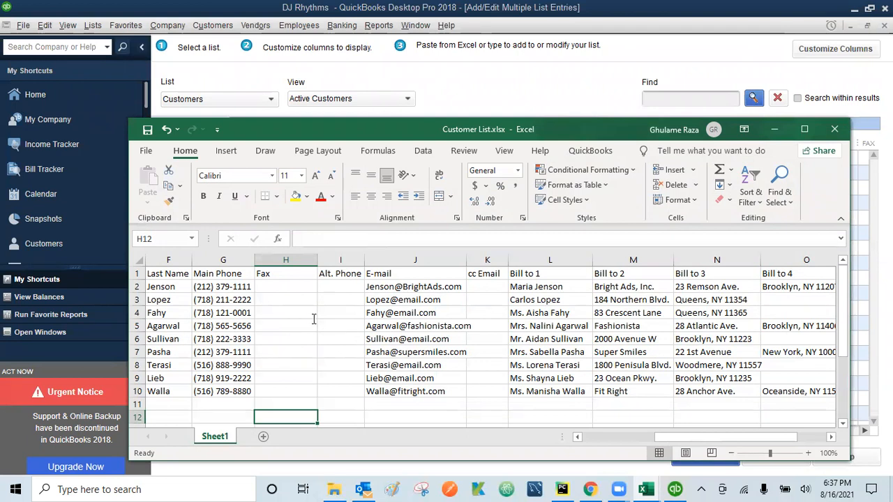
{"action": "left_click", "coordinate": [775, 131]}
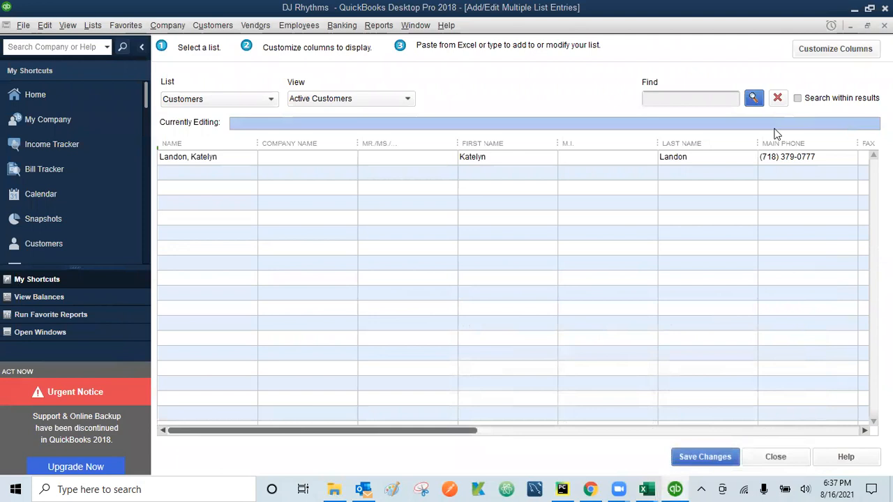
{"action": "left_click", "coordinate": [582, 155]}
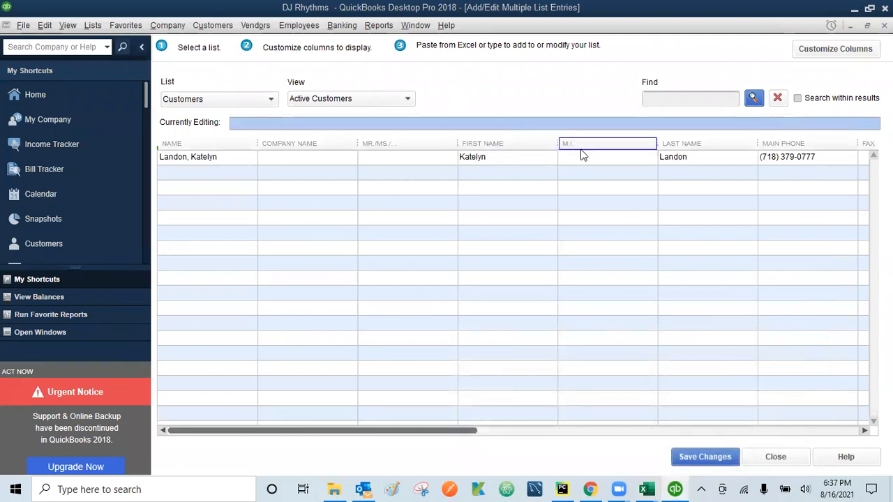
{"action": "left_click", "coordinate": [864, 430]}
{"action": "left_click", "coordinate": [865, 430]}
{"action": "left_click", "coordinate": [864, 430]}
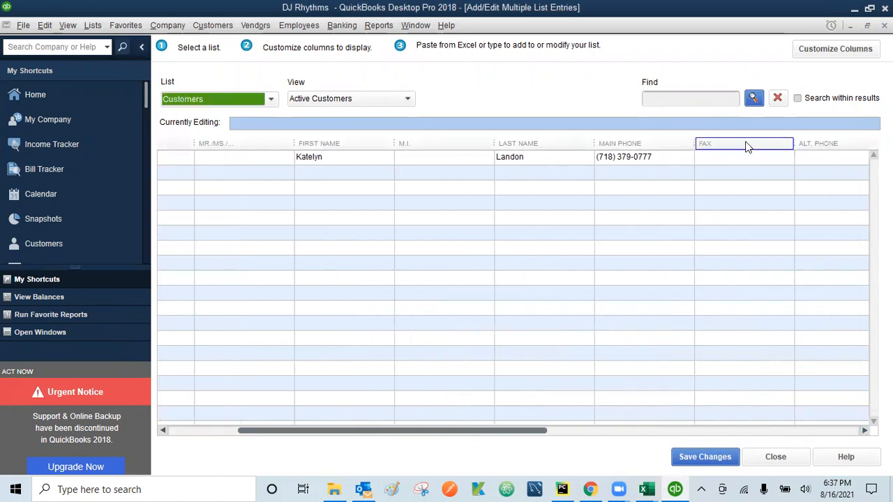
Customize the customer grid's columns by adding Account No. after Bill To 5 and removing Fax
{"action": "left_click", "coordinate": [826, 51]}
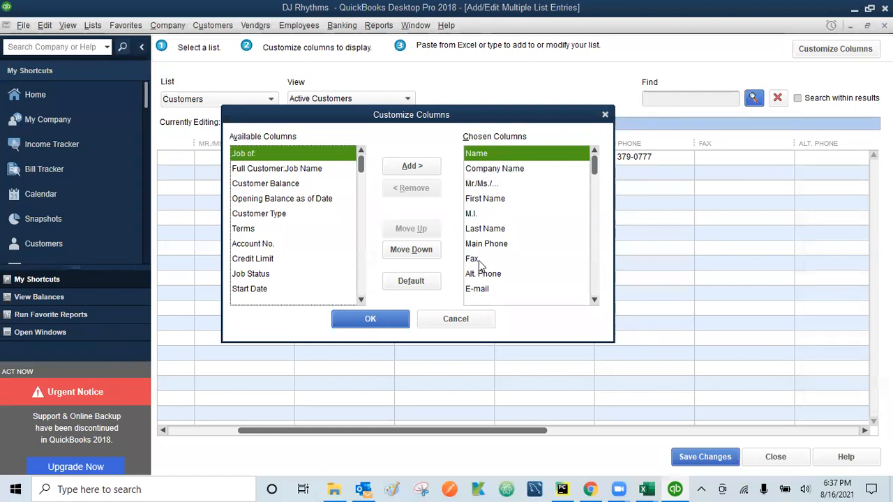
{"action": "left_click", "coordinate": [250, 246]}
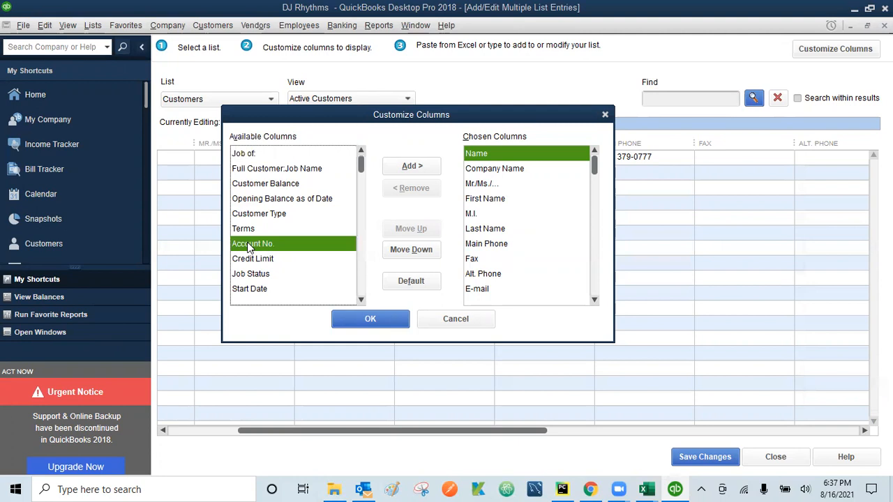
{"action": "left_click", "coordinate": [404, 169]}
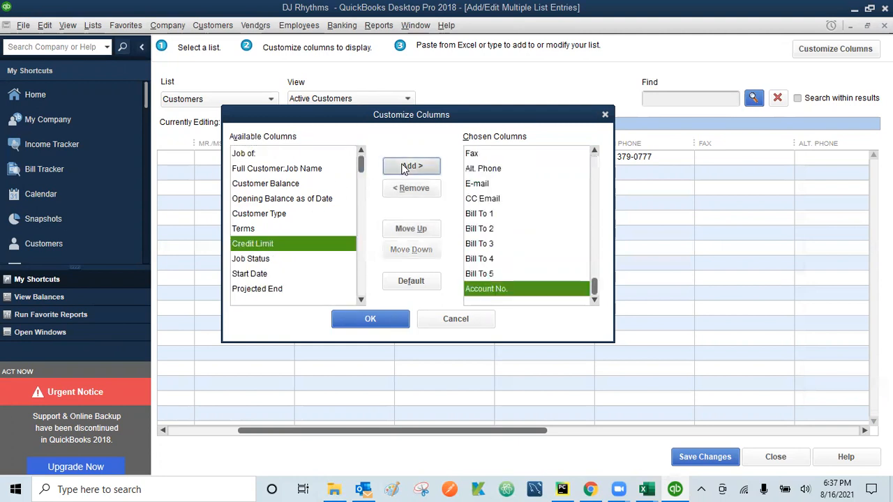
{"action": "left_click", "coordinate": [481, 155]}
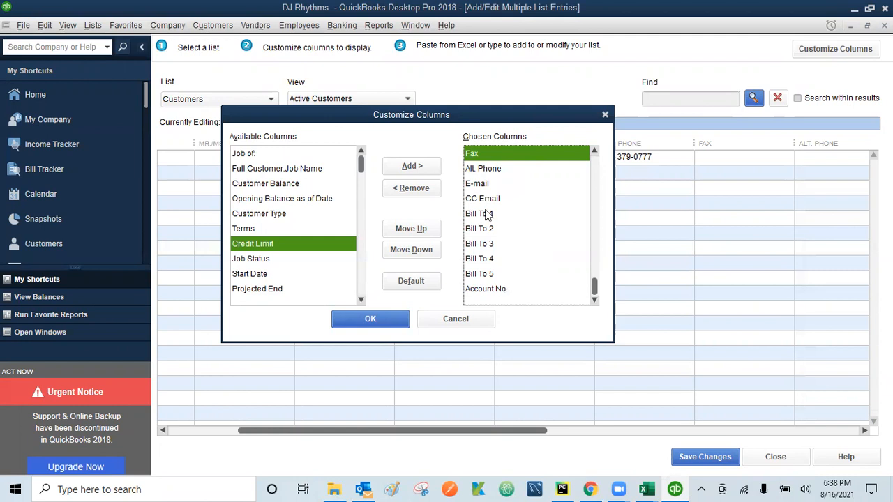
{"action": "left_click", "coordinate": [411, 190]}
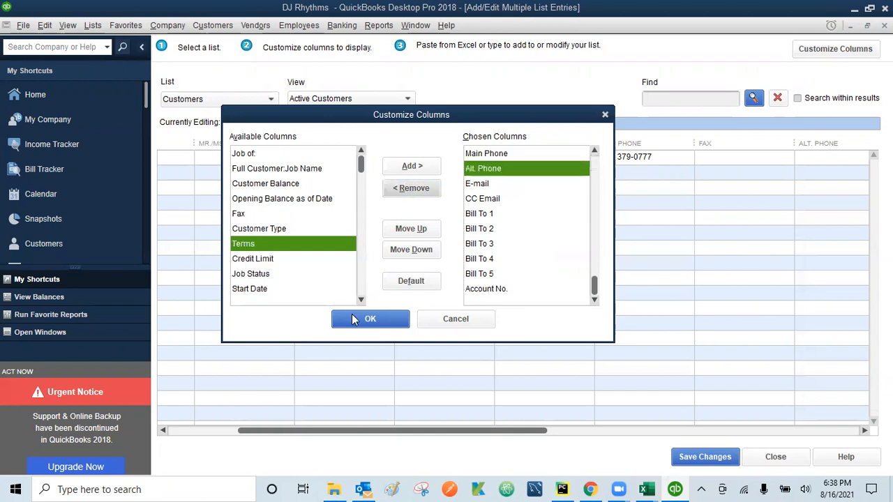
{"action": "left_click", "coordinate": [383, 323]}
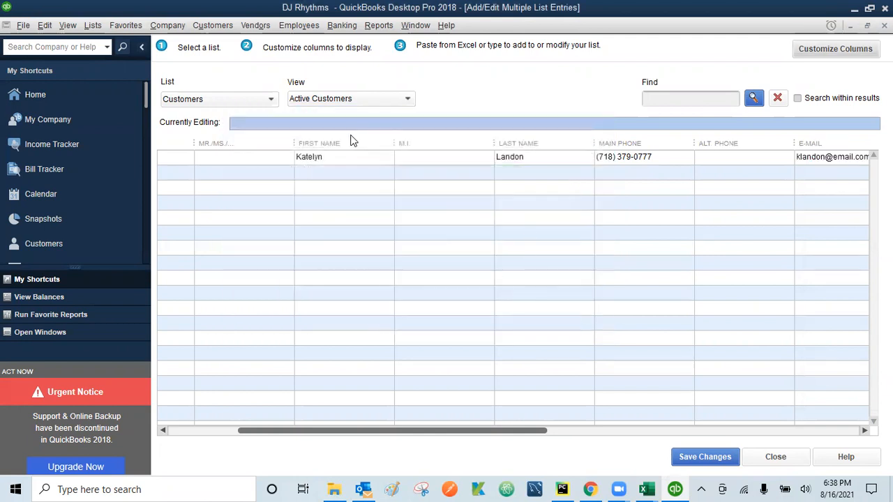
Examine the customized grid's columns along the existing customer's row from Main Phone through Account No
{"action": "left_click", "coordinate": [651, 159]}
{"action": "left_click", "coordinate": [651, 159]}
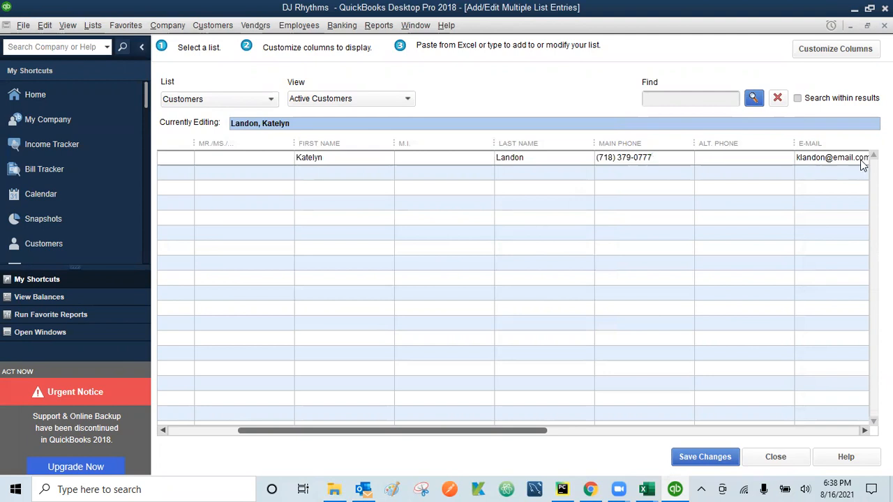
{"action": "key", "text": "Tab"}
{"action": "key", "text": "Tab"}
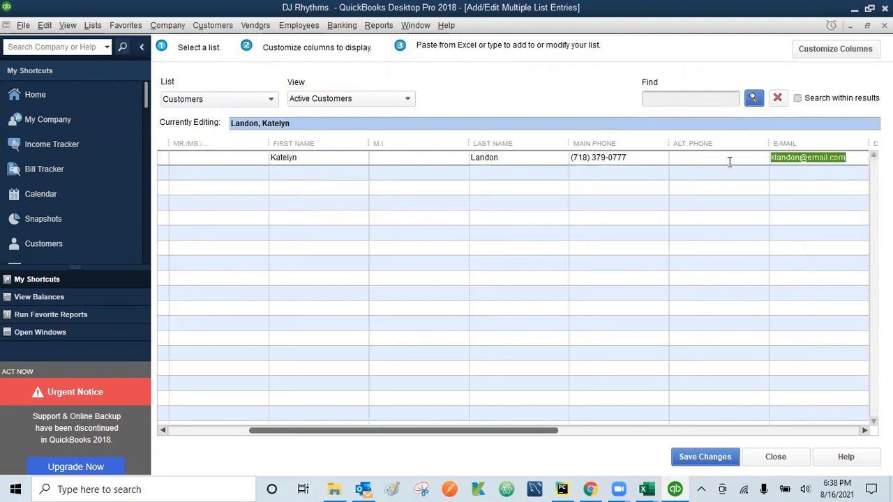
{"action": "key", "text": "Tab"}
{"action": "key", "text": "Tab"}
{"action": "key", "text": "Tab"}
{"action": "key", "text": "Tab"}
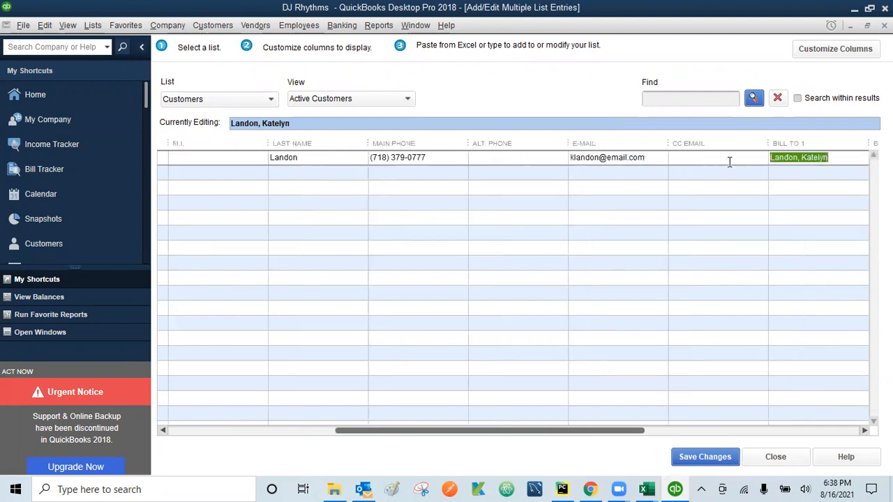
{"action": "key", "text": "Tab"}
{"action": "key", "text": "Tab"}
{"action": "key", "text": "Tab"}
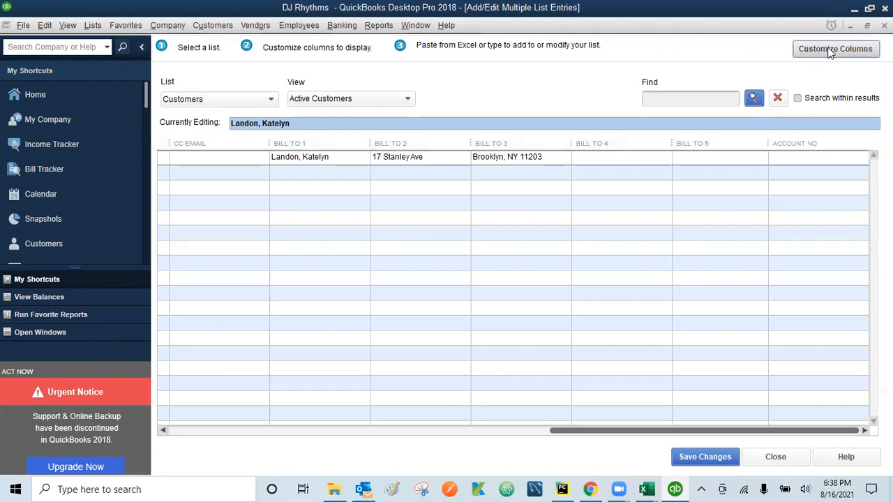
Reopen the column customization and remove Account No. from the chosen columns
{"action": "left_click", "coordinate": [848, 50]}
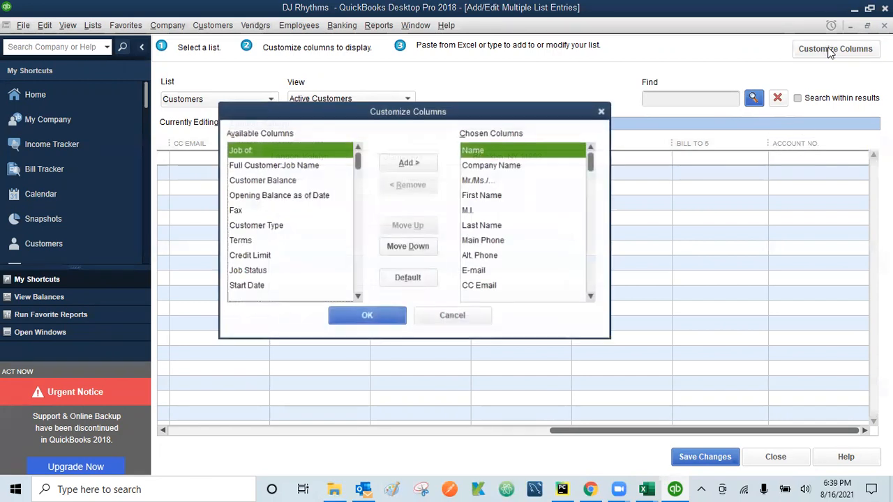
{"action": "left_click", "coordinate": [590, 287]}
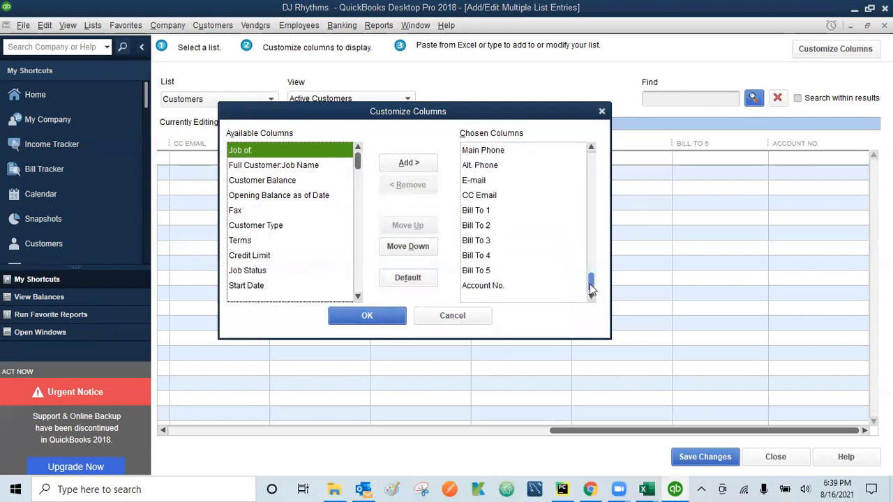
{"action": "left_click", "coordinate": [484, 287]}
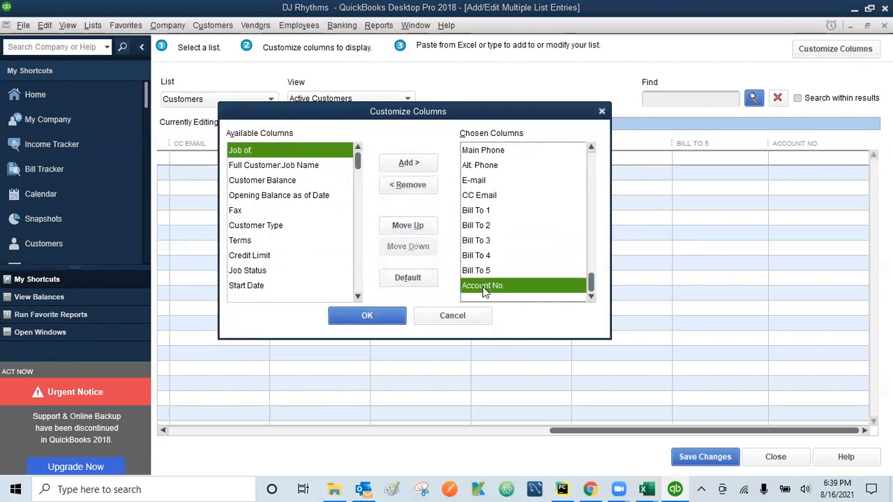
{"action": "left_click", "coordinate": [409, 188]}
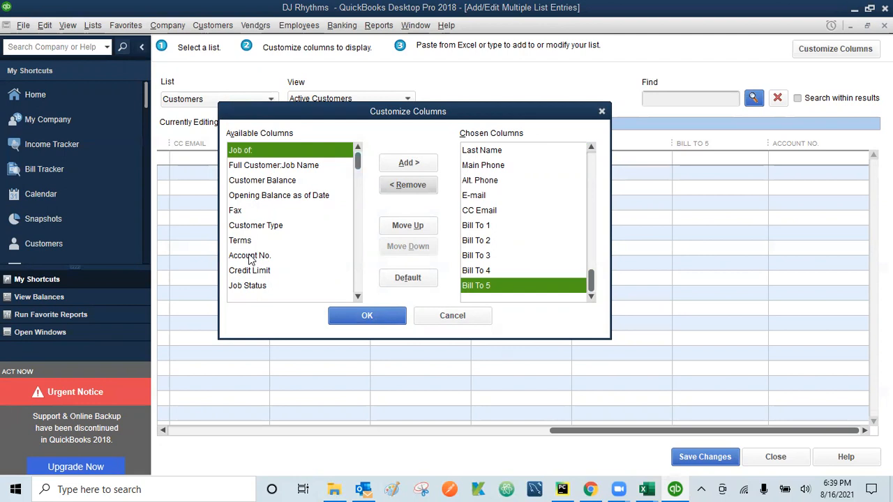
Add Fax back to the chosen columns between Main Phone and Alt. Phone and apply the column layout
{"action": "left_click", "coordinate": [234, 211]}
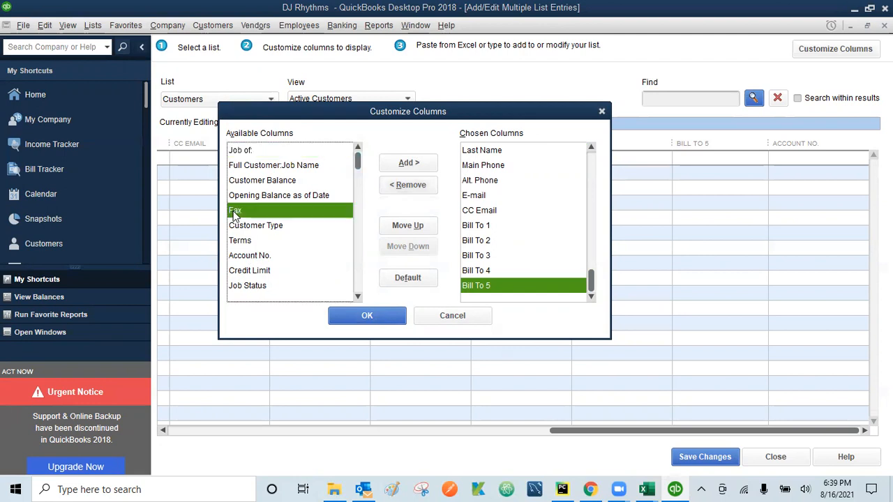
{"action": "left_click", "coordinate": [412, 164]}
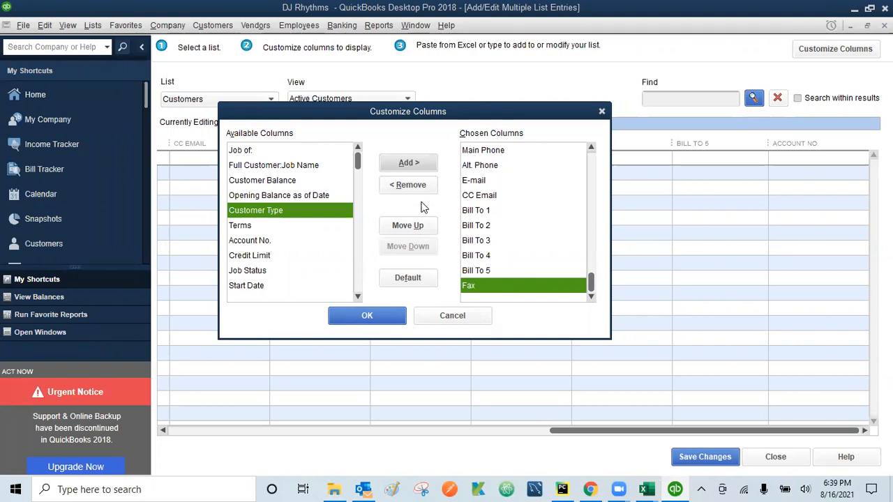
{"action": "left_click", "coordinate": [404, 229]}
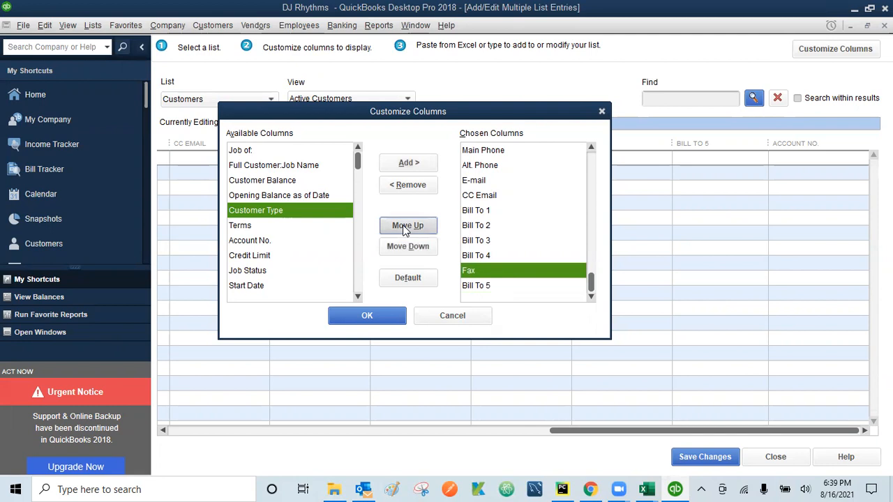
{"action": "left_click", "coordinate": [404, 229]}
{"action": "left_click", "coordinate": [405, 228]}
{"action": "left_click", "coordinate": [405, 229]}
{"action": "left_click", "coordinate": [405, 229]}
{"action": "left_click", "coordinate": [405, 228]}
{"action": "left_click", "coordinate": [404, 229]}
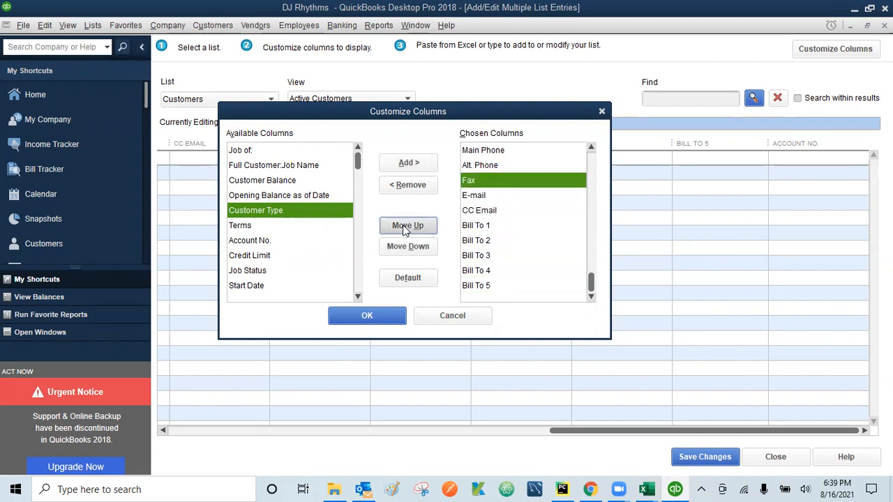
{"action": "left_click", "coordinate": [405, 228]}
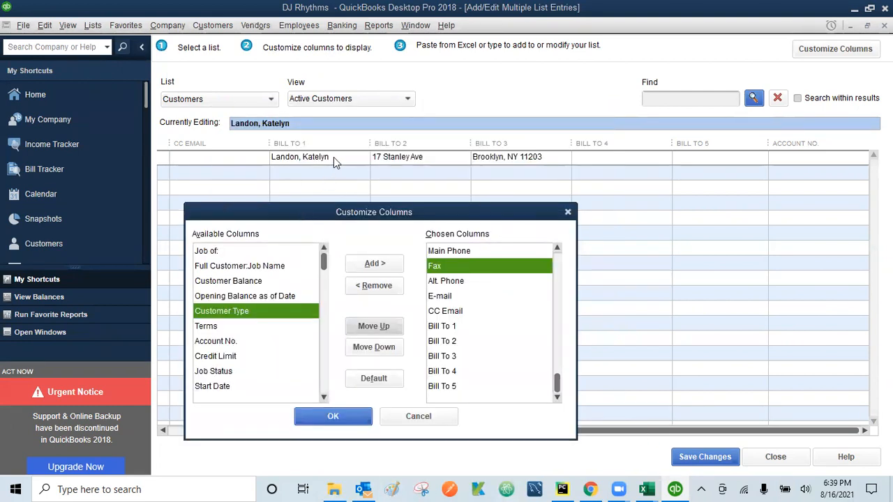
{"action": "left_click", "coordinate": [324, 410]}
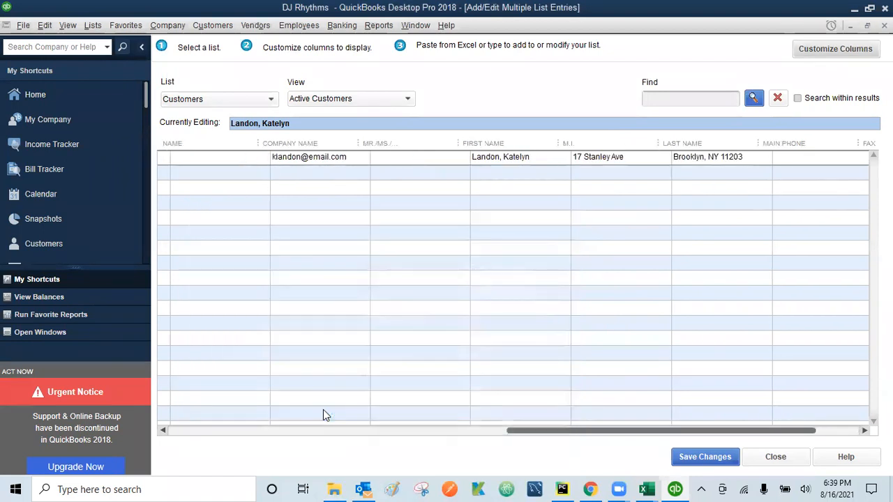
Switch to the Customer List workbook in Excel and select all customer rows without the headings, A2 to P10
{"action": "left_click", "coordinate": [273, 432]}
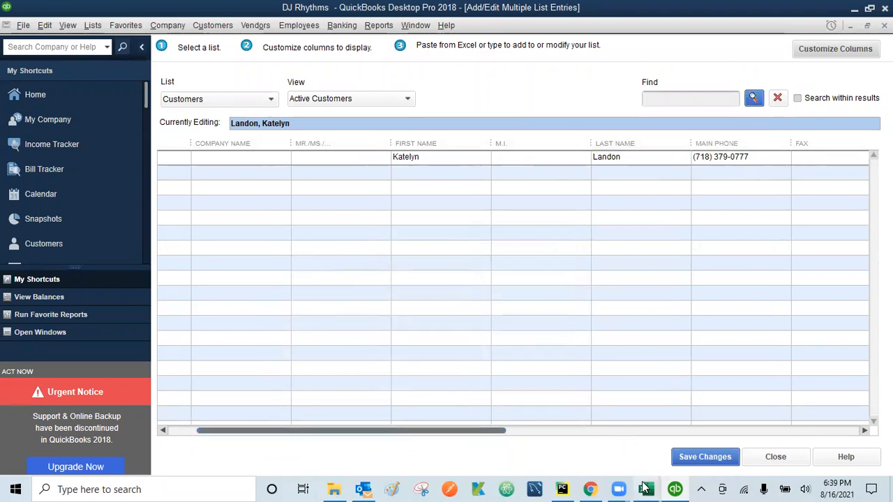
{"action": "mouse_move", "coordinate": [647, 488]}
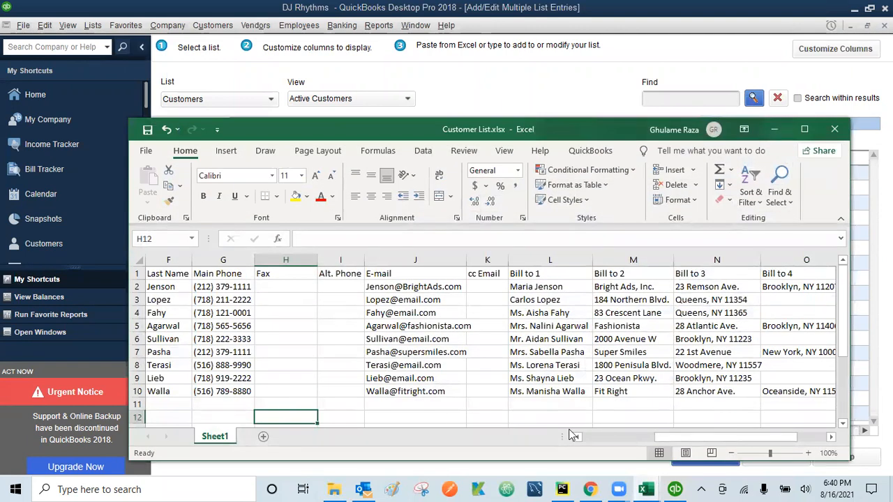
{"action": "left_click", "coordinate": [600, 437]}
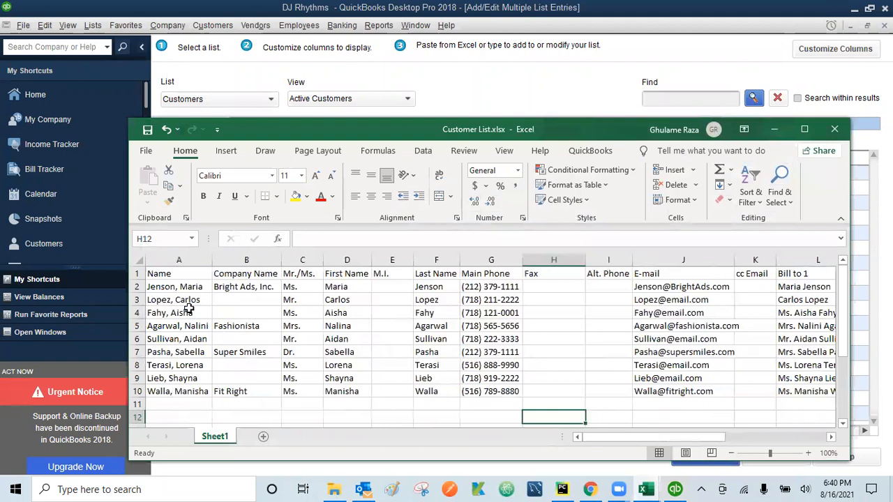
{"action": "left_click", "coordinate": [164, 288]}
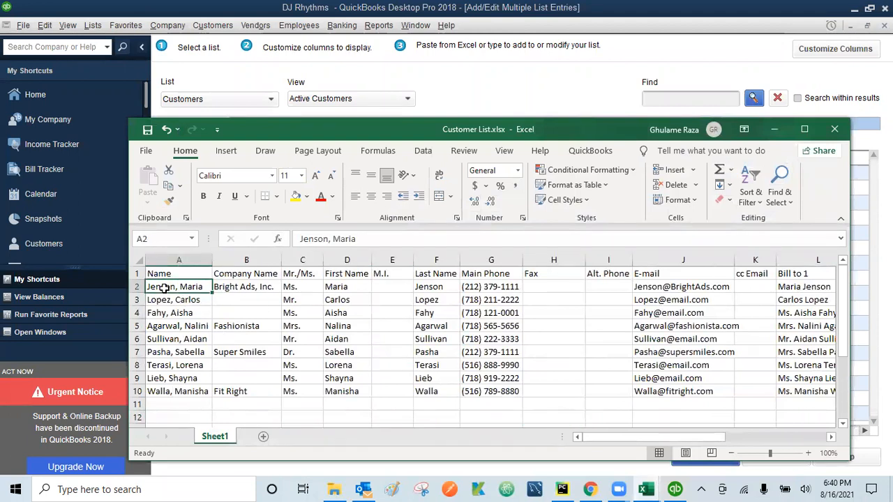
{"action": "key", "text": "shift+Down"}
{"action": "key", "text": "shift+Down"}
{"action": "key", "text": "shift+Down"}
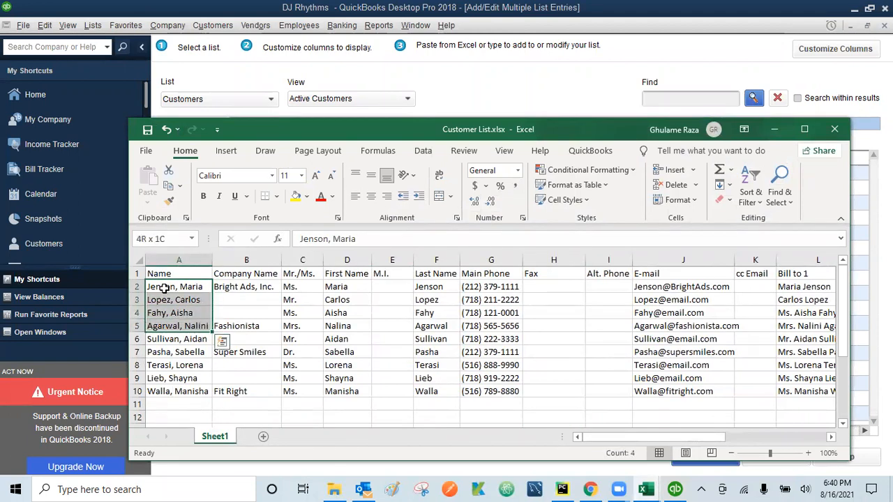
{"action": "key", "text": "shift+Down"}
{"action": "key", "text": "shift+Down"}
{"action": "key", "text": "shift+Down"}
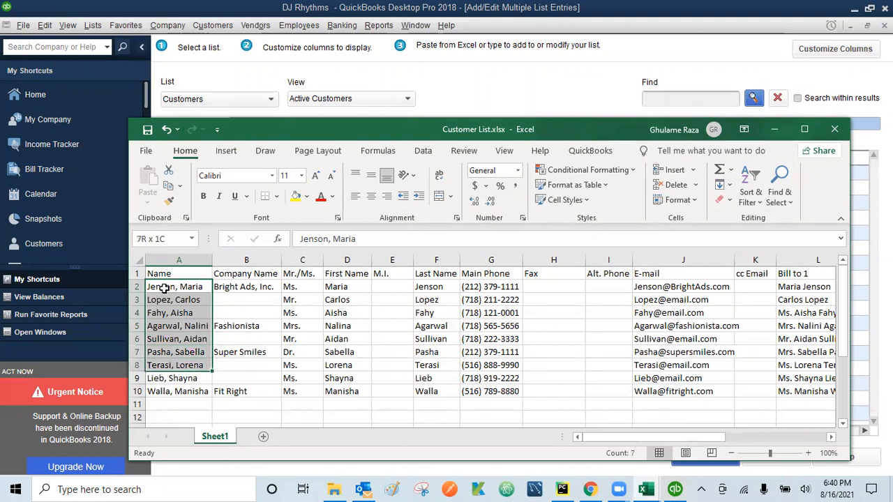
{"action": "key", "text": "shift+Down"}
{"action": "key", "text": "shift+Down"}
{"action": "key", "text": "shift+Right"}
{"action": "key", "text": "shift+Right"}
{"action": "key", "text": "shift+Right"}
{"action": "key", "text": "shift+Right"}
{"action": "key", "text": "shift+Right"}
{"action": "key", "text": "shift+Right"}
{"action": "key", "text": "shift+Right"}
{"action": "key", "text": "shift+Right"}
{"action": "key", "text": "shift+Right"}
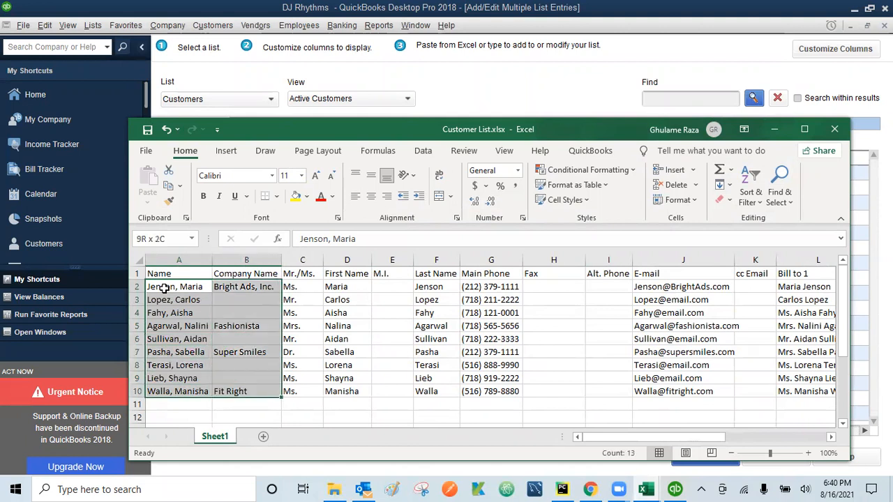
{"action": "key", "text": "shift+Right"}
{"action": "key", "text": "shift+Right"}
{"action": "key", "text": "shift+Right"}
{"action": "key", "text": "shift+Right"}
{"action": "key", "text": "shift+Right"}
{"action": "key", "text": "shift+Right"}
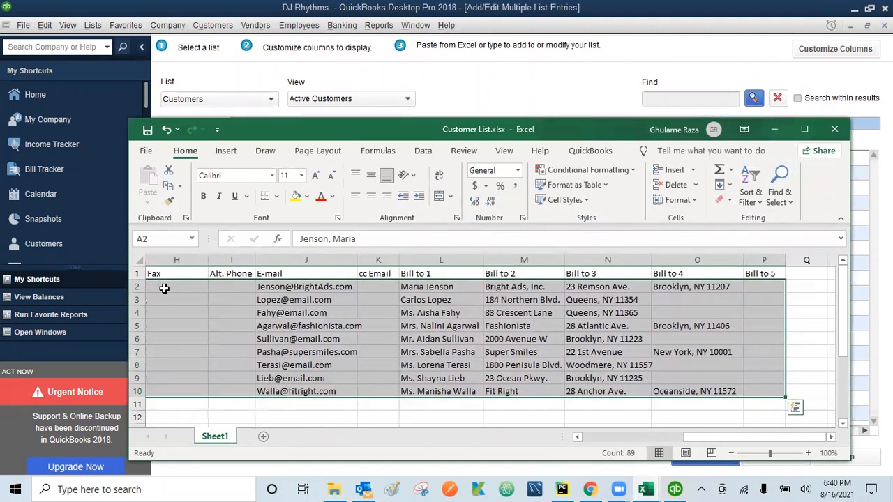
Copy all customer rows from A2 to P10 in the Customer List workbook
{"action": "key", "text": "ctrl+c"}
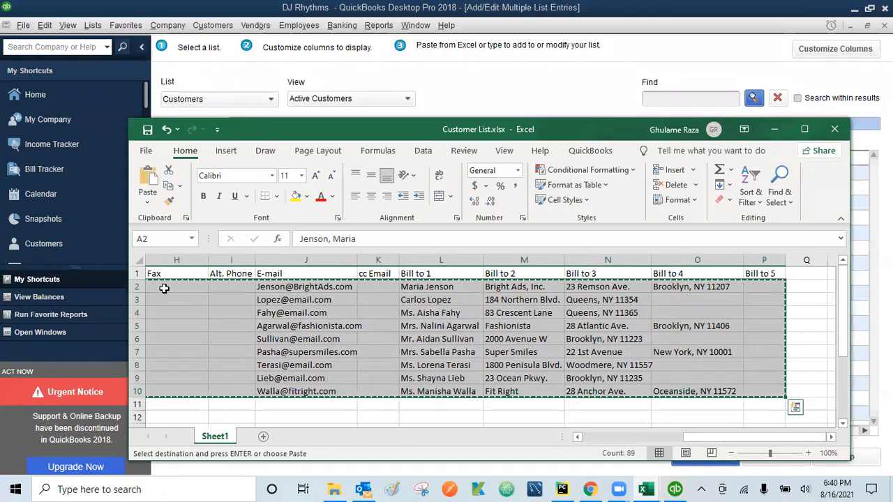
{"action": "scroll", "coordinate": [164, 288], "scroll_direction": "left", "scroll_amount": 3}
{"action": "left_click", "coordinate": [164, 288]}
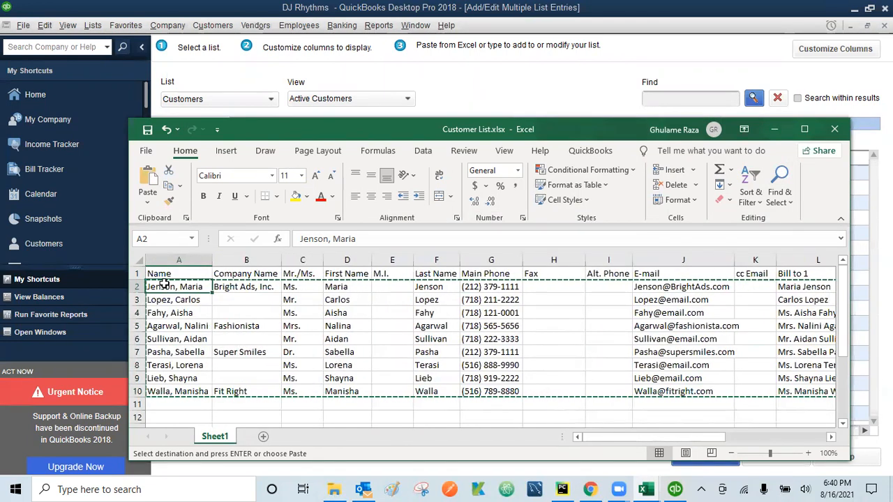
{"action": "left_click_drag", "start_coordinate": [164, 287], "coordinate": [769, 389]}
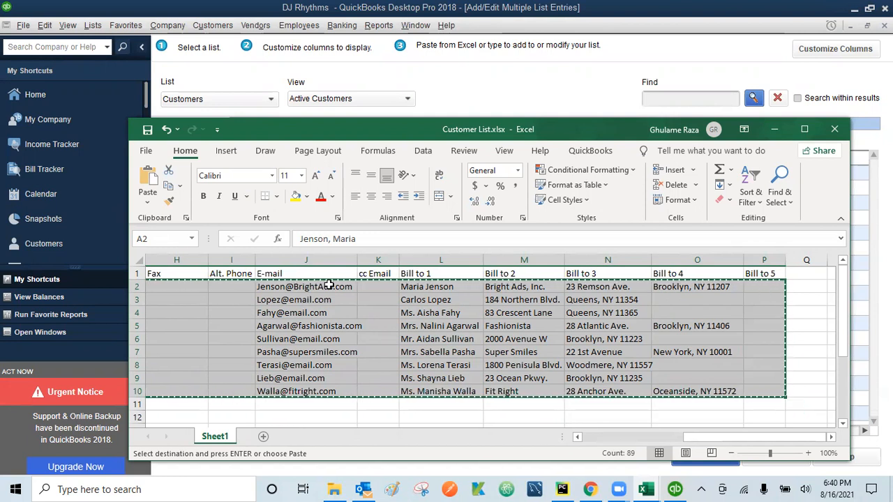
{"action": "left_click", "coordinate": [168, 188]}
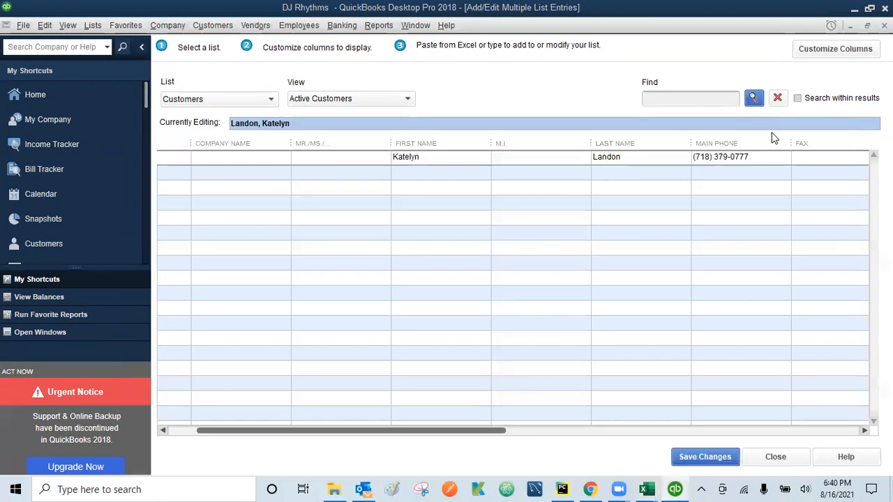
Return to the QuickBooks customer grid and paste the copied rows starting in the Name cell of the first empty row
{"action": "left_click", "coordinate": [774, 130]}
{"action": "left_click", "coordinate": [172, 432]}
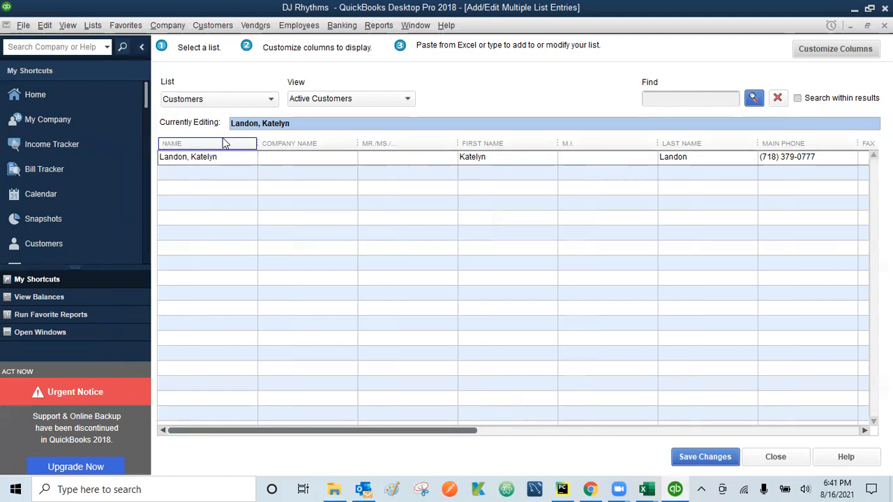
{"action": "left_click", "coordinate": [163, 173]}
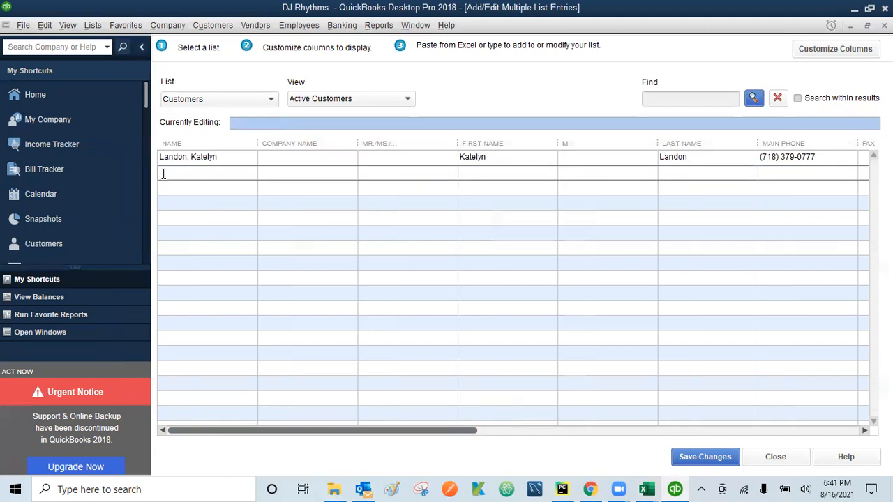
{"action": "right_click", "coordinate": [162, 174]}
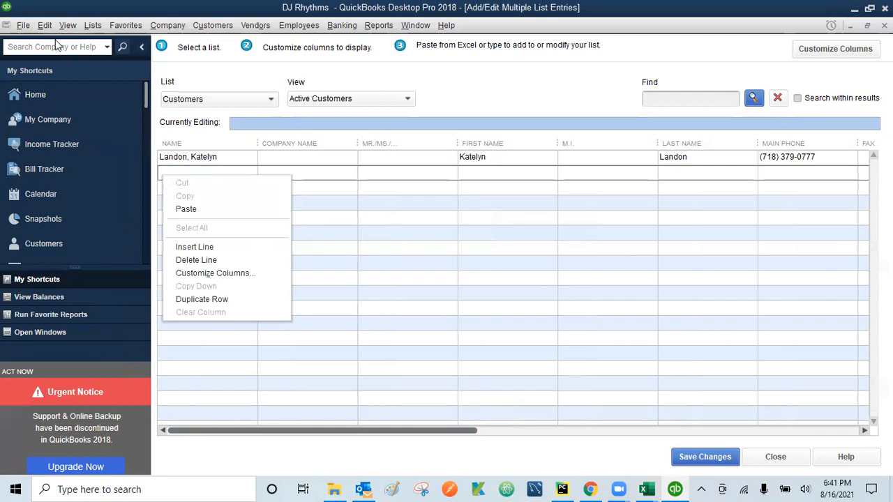
{"action": "left_click", "coordinate": [44, 25]}
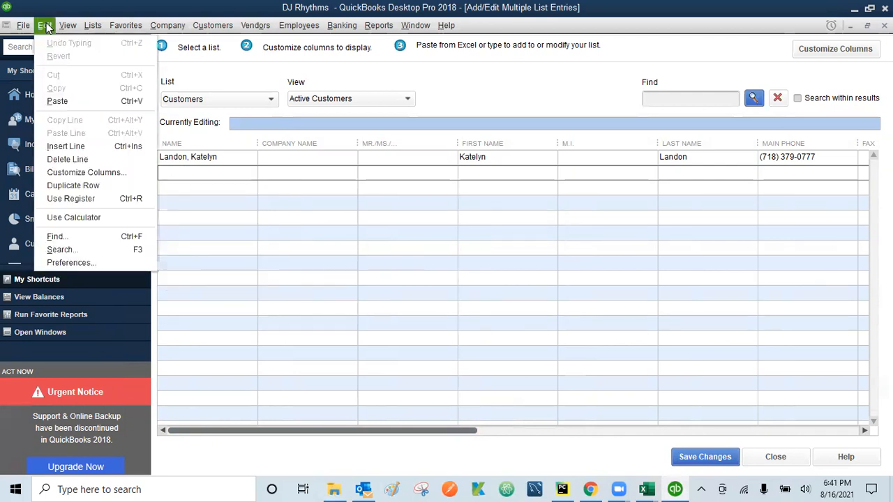
{"action": "left_click", "coordinate": [57, 101]}
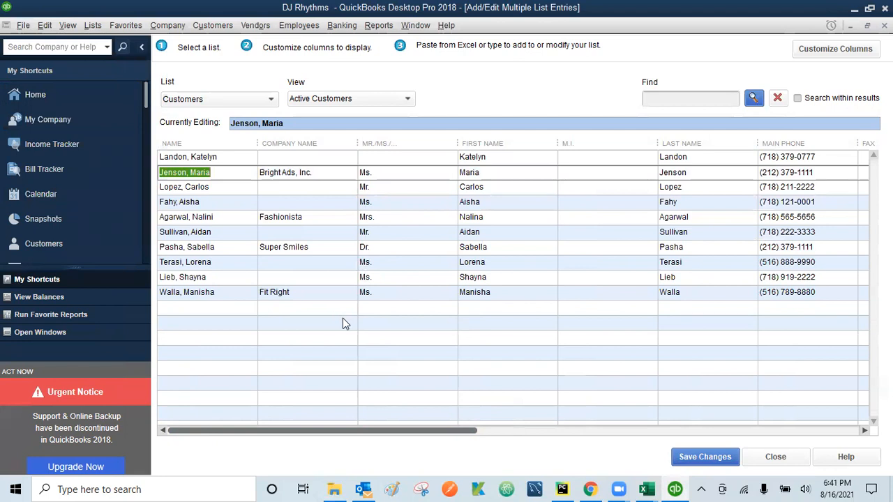
{"action": "left_click", "coordinate": [256, 343]}
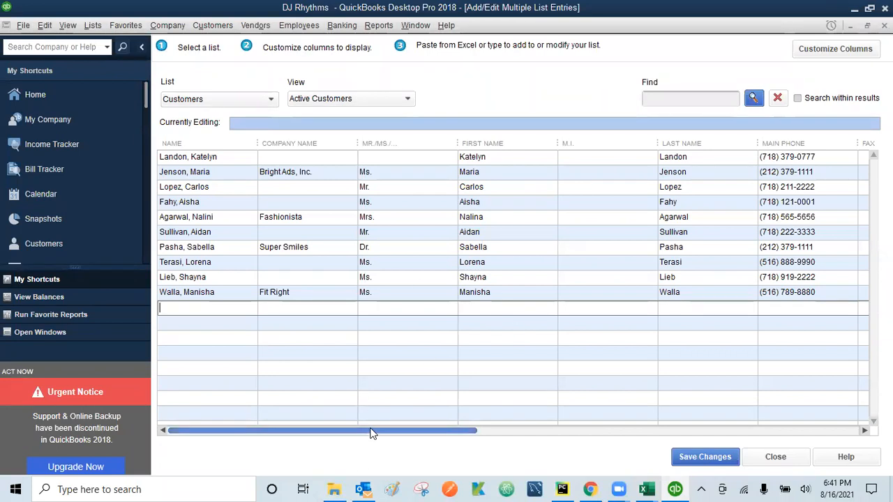
Check the pasted customers across the phone, e-mail and Bill To columns, and save the changes to the customer list
{"action": "left_click_drag", "start_coordinate": [371, 431], "coordinate": [550, 427]}
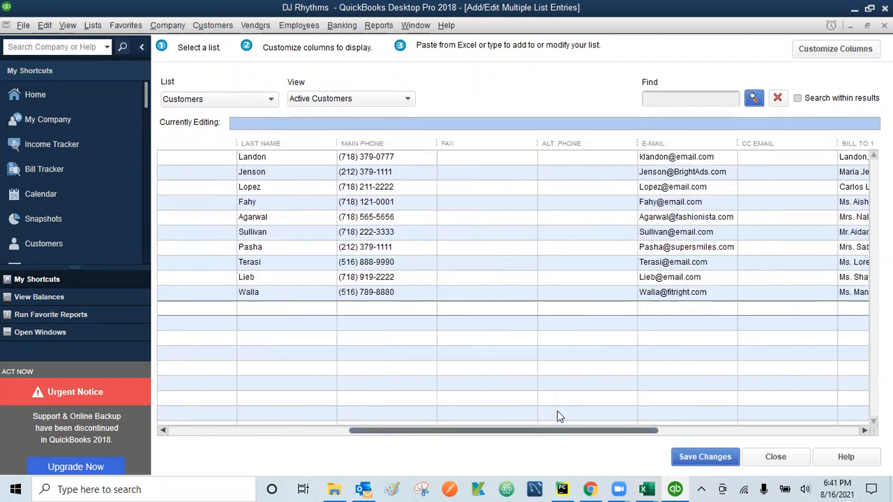
{"action": "left_click_drag", "start_coordinate": [541, 429], "coordinate": [696, 430]}
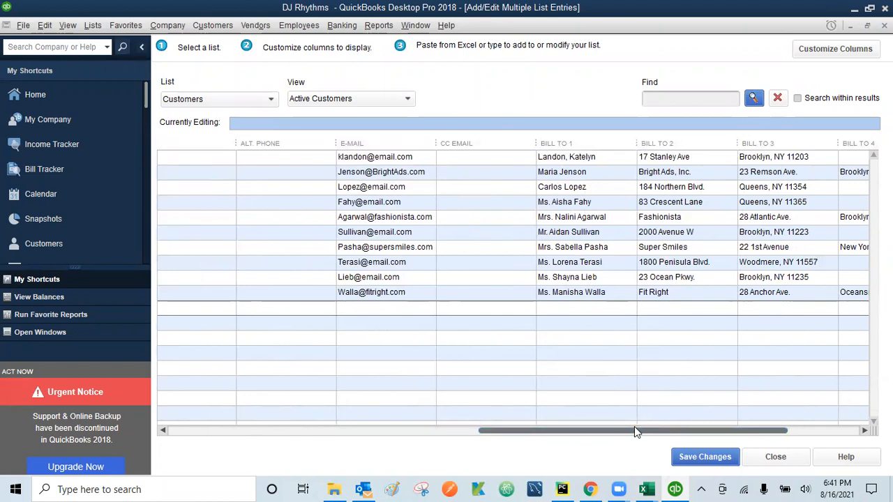
{"action": "left_click_drag", "start_coordinate": [635, 432], "coordinate": [329, 419]}
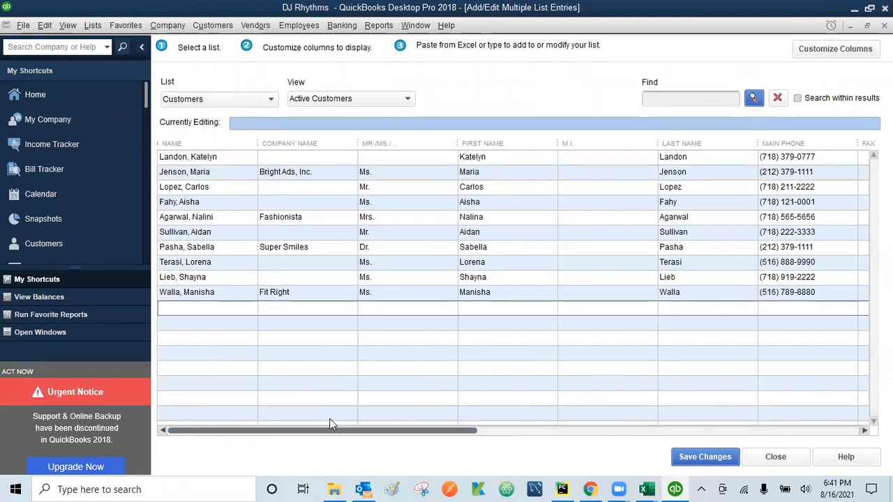
{"action": "left_click", "coordinate": [706, 458]}
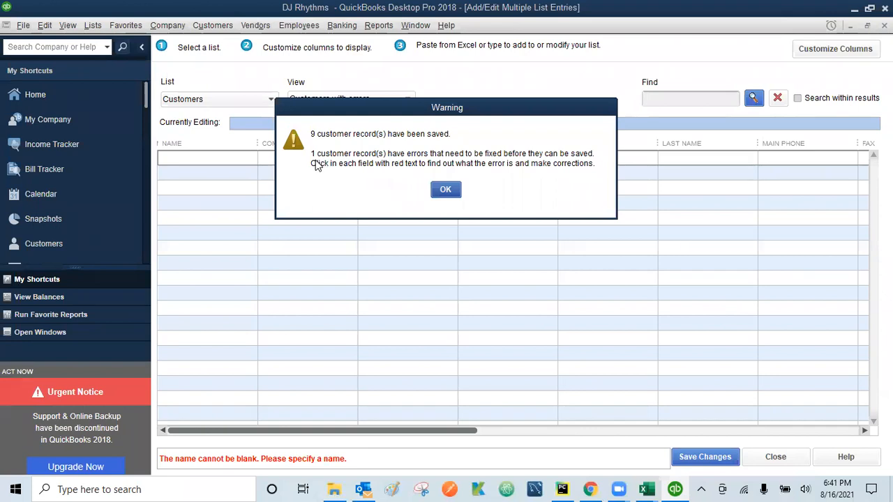
{"action": "left_click", "coordinate": [446, 192]}
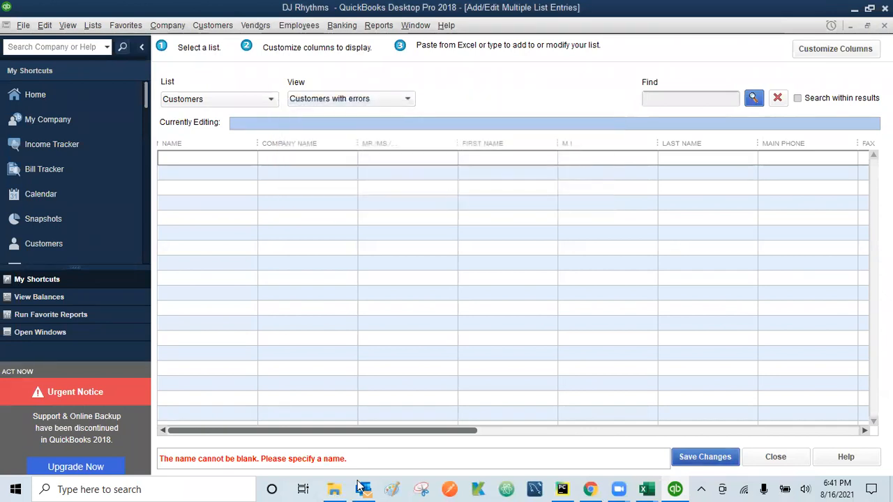
Inspect the remaining blank error row, close the grid without saving that row, and leave the Customer Center
{"action": "left_click_drag", "start_coordinate": [415, 435], "coordinate": [811, 401]}
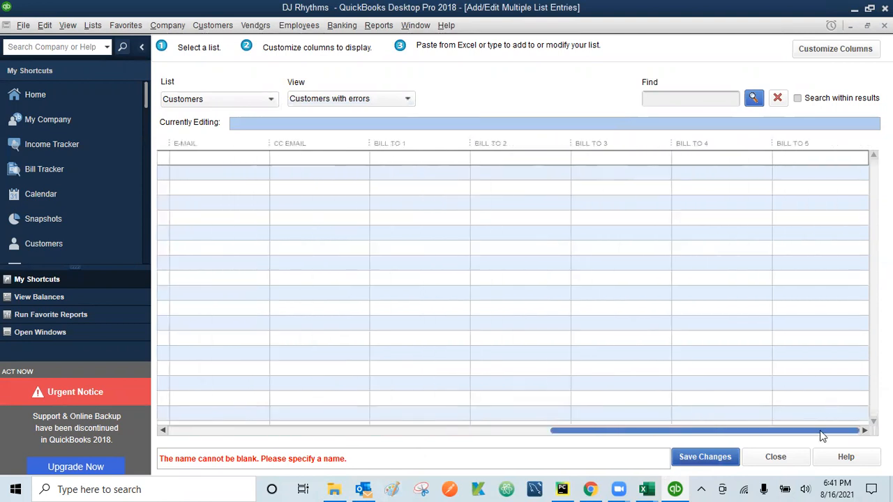
{"action": "left_click_drag", "start_coordinate": [821, 438], "coordinate": [312, 440]}
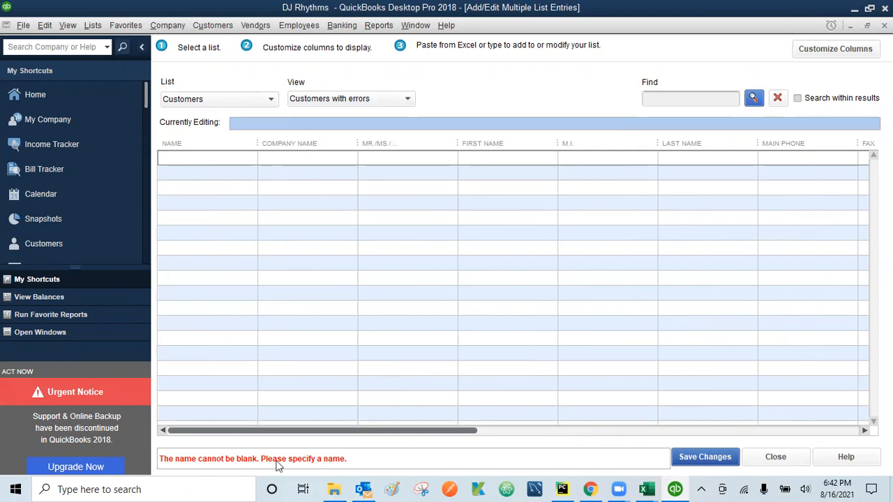
{"action": "left_click", "coordinate": [787, 457]}
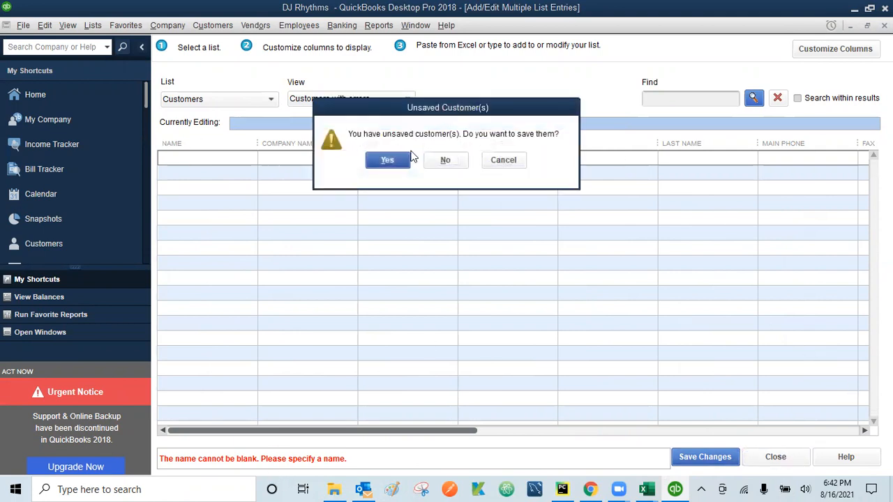
{"action": "left_click", "coordinate": [445, 160]}
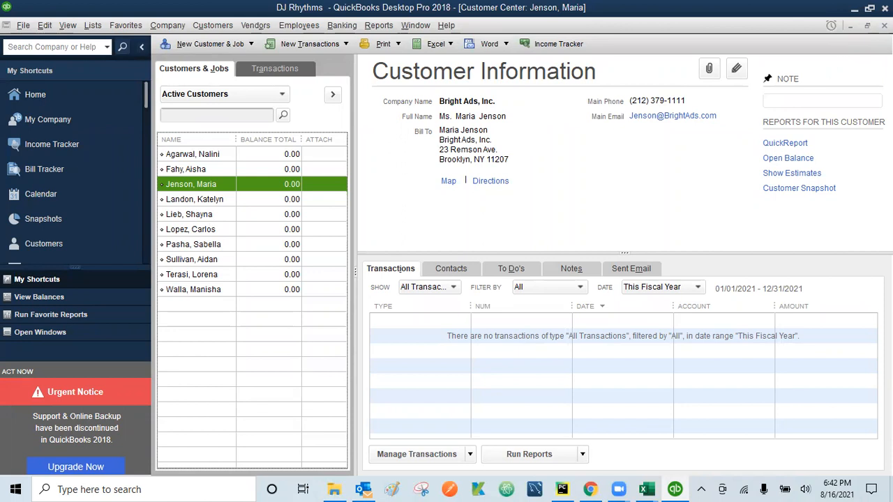
{"action": "left_click", "coordinate": [885, 26]}
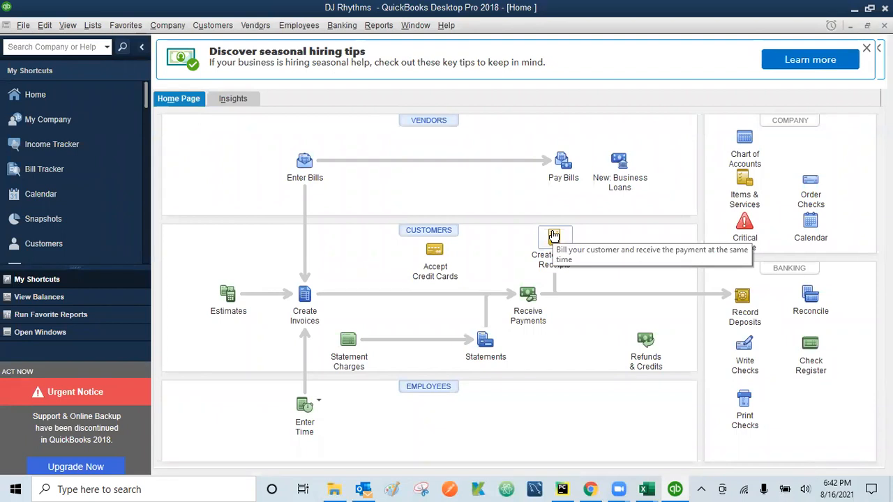
Open the Vendor Center and bring up the Add/Edit Multiple Vendors grid
{"action": "left_click", "coordinate": [427, 120]}
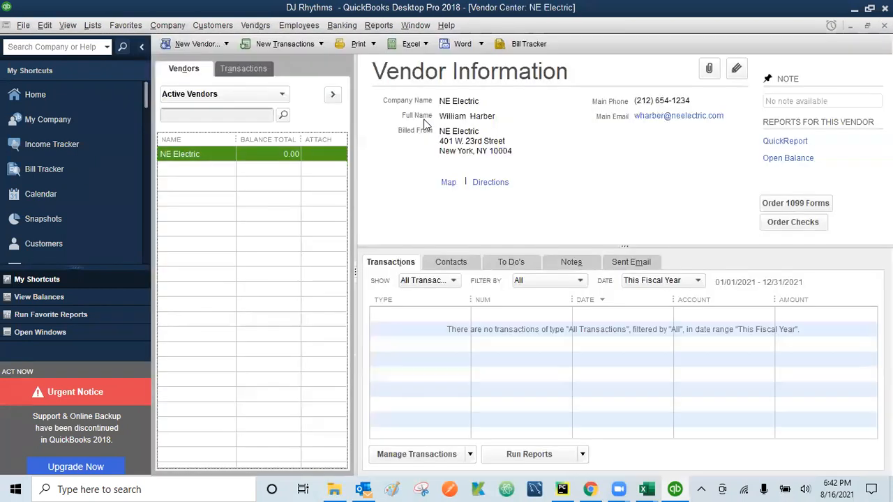
{"action": "left_click", "coordinate": [44, 27]}
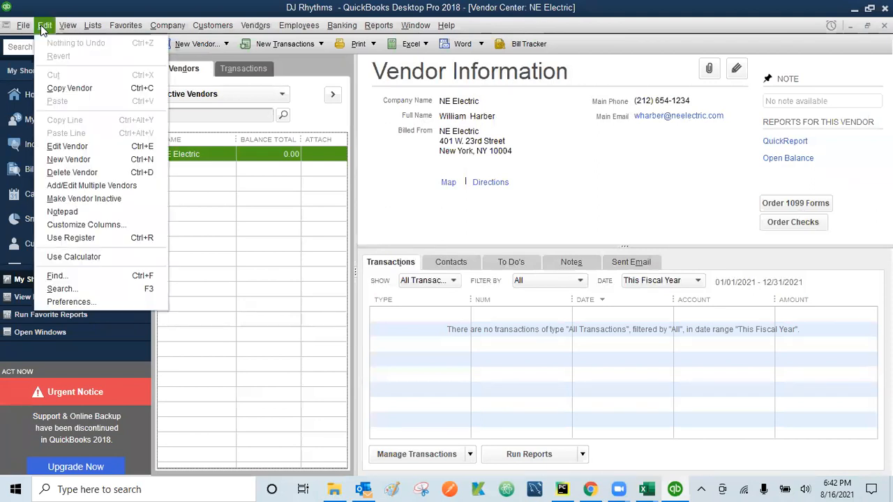
{"action": "left_click", "coordinate": [72, 185]}
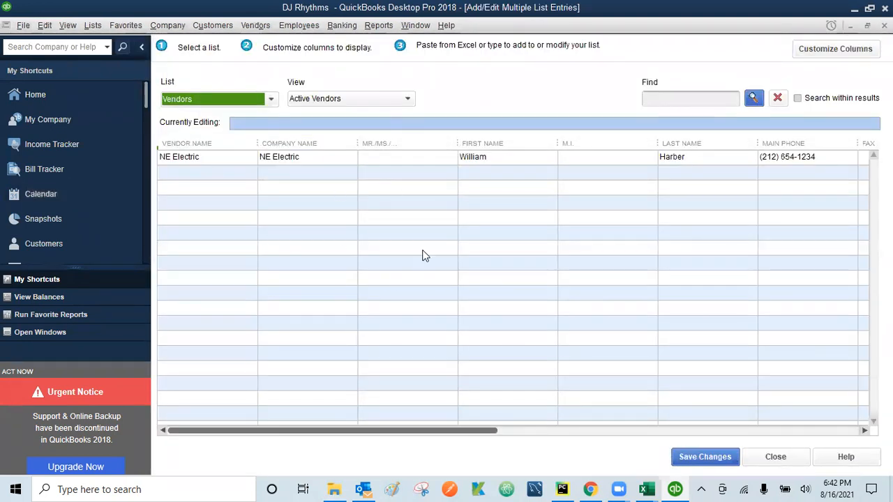
Close the vendor grid and examine the Vendor Center's different commands for adding or editing multiple vendors
{"action": "left_click", "coordinate": [177, 176]}
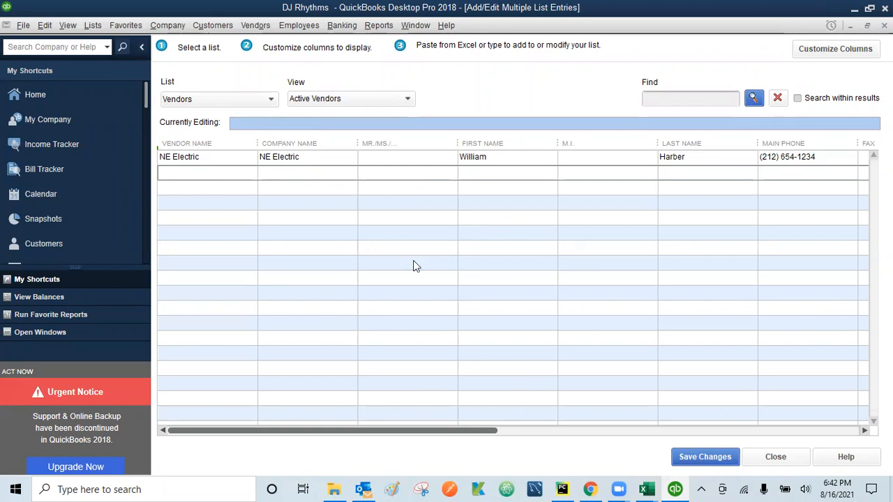
{"action": "left_click", "coordinate": [774, 458]}
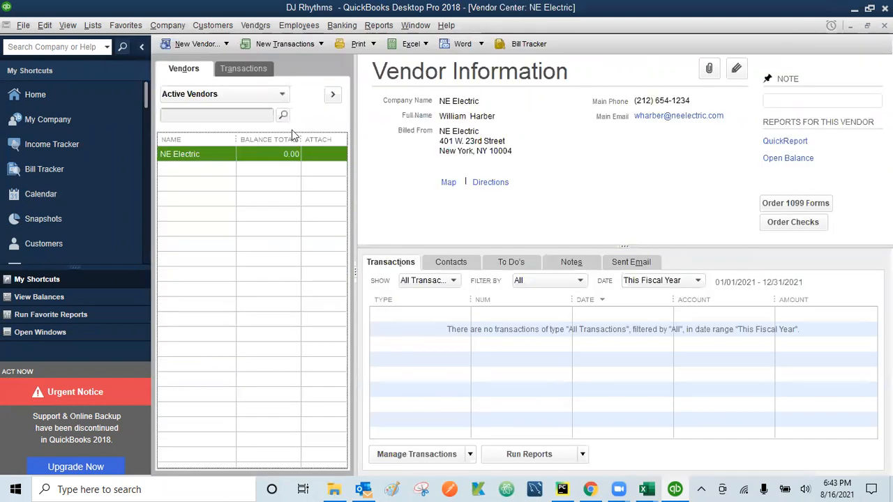
{"action": "left_click", "coordinate": [43, 25]}
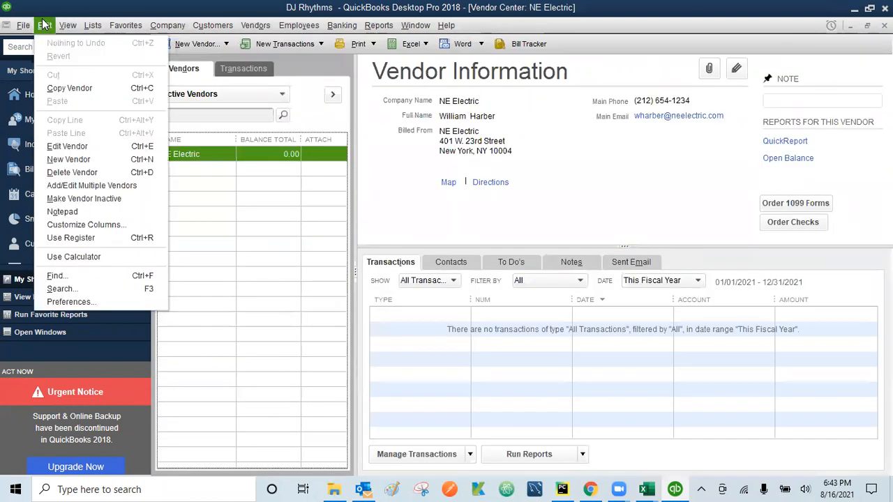
{"action": "left_click", "coordinate": [208, 158]}
{"action": "right_click", "coordinate": [208, 158]}
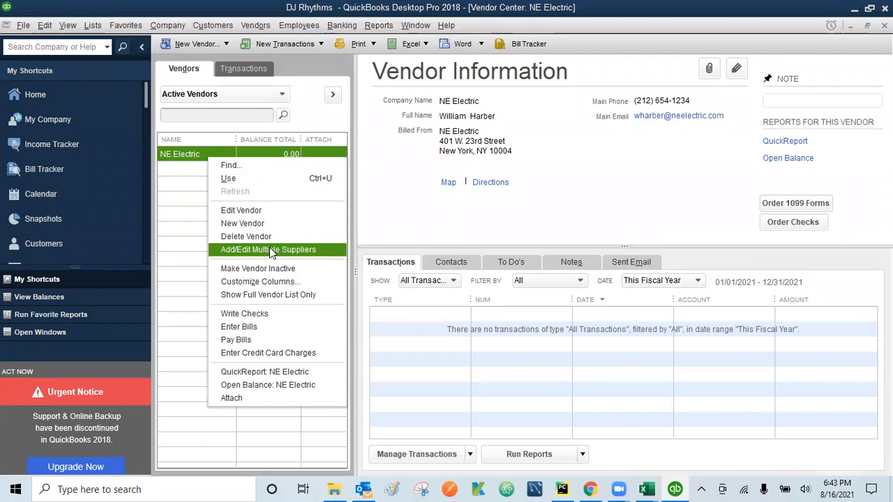
{"action": "left_click", "coordinate": [175, 157]}
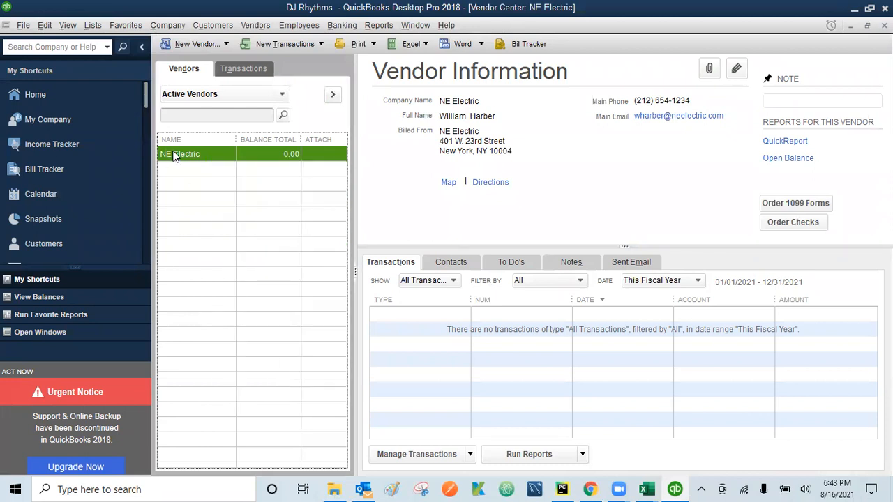
{"action": "left_click", "coordinate": [228, 40]}
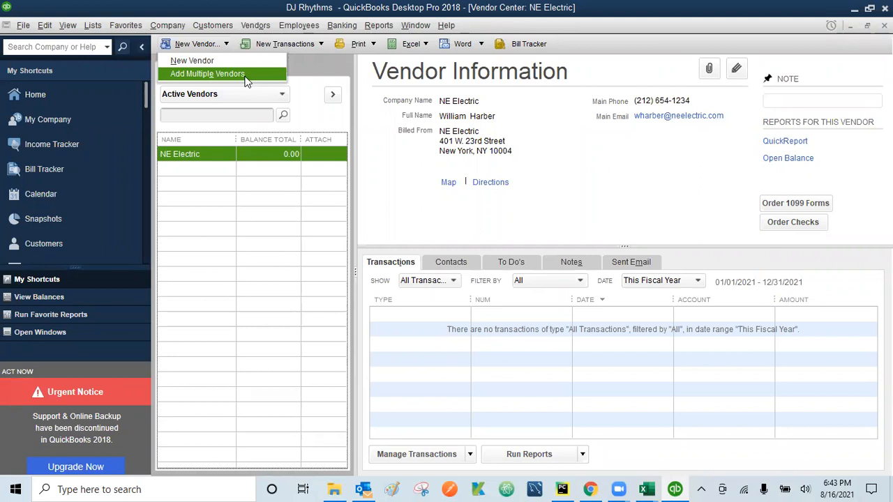
{"action": "left_click", "coordinate": [199, 155]}
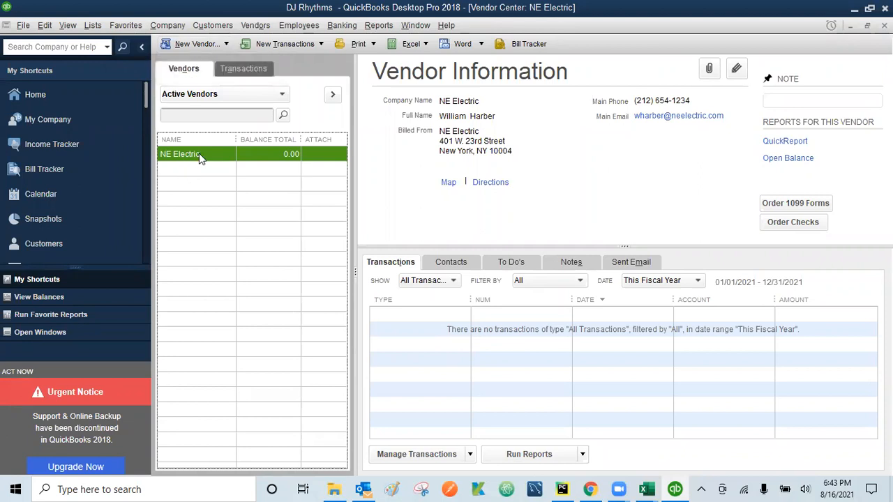
{"action": "left_click", "coordinate": [44, 25]}
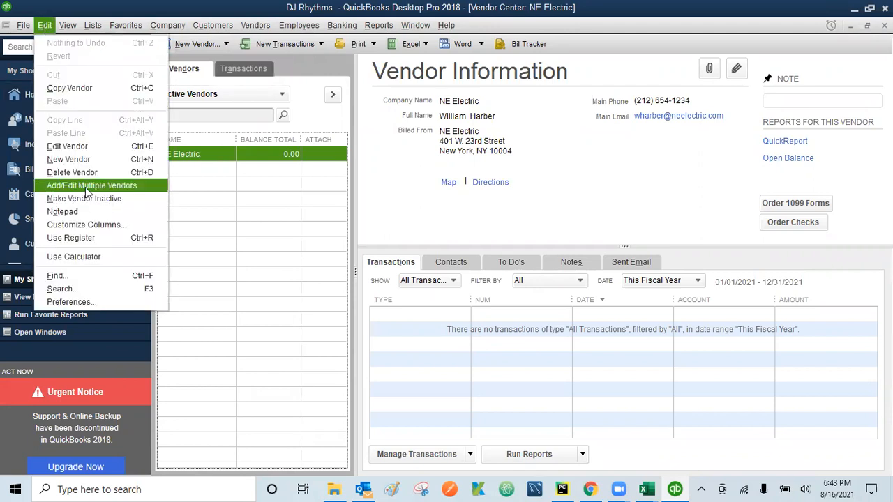
{"action": "left_click", "coordinate": [192, 153]}
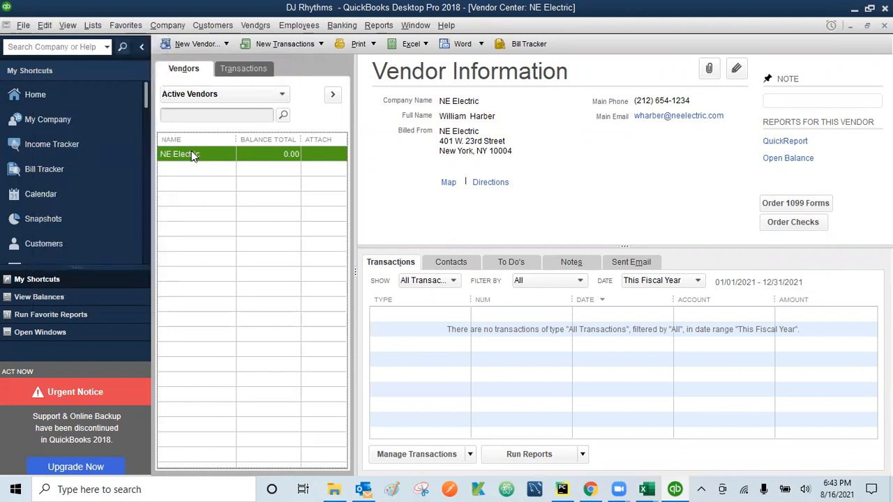
Open Add/Edit Multiple Suppliers from the NE Electric vendor entry and show the open Excel workbooks
{"action": "right_click", "coordinate": [192, 155]}
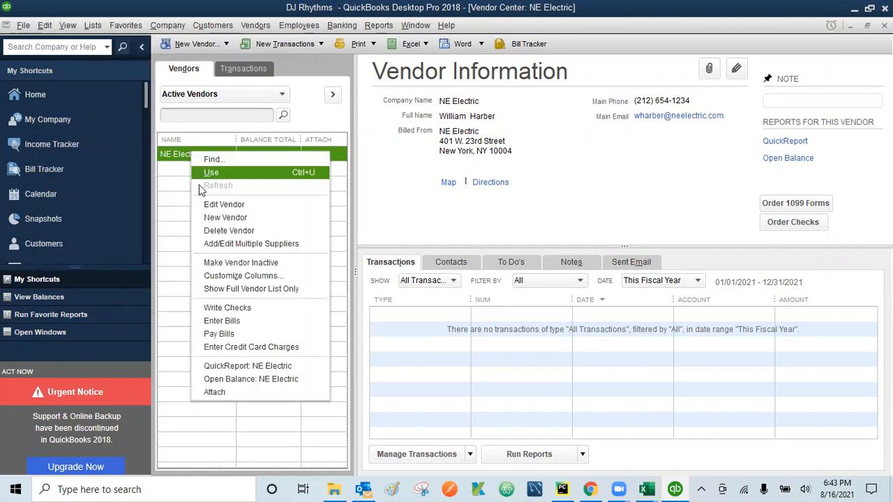
{"action": "left_click", "coordinate": [251, 247]}
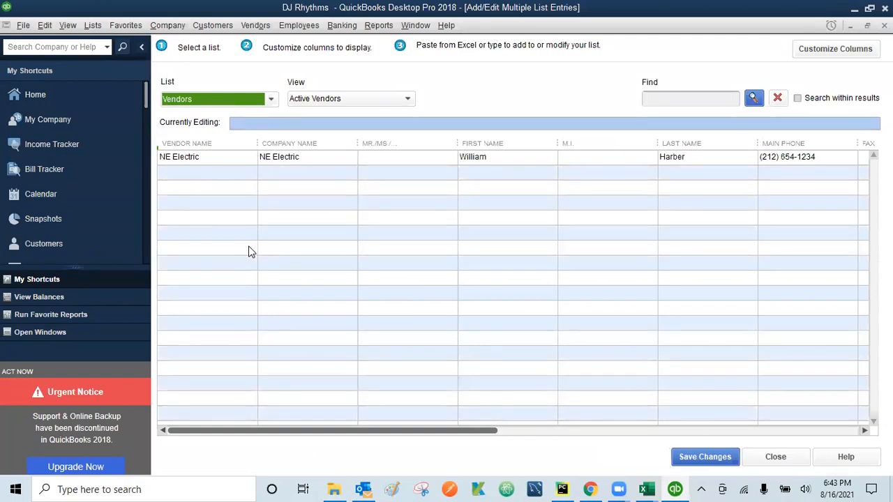
{"action": "left_click", "coordinate": [647, 488]}
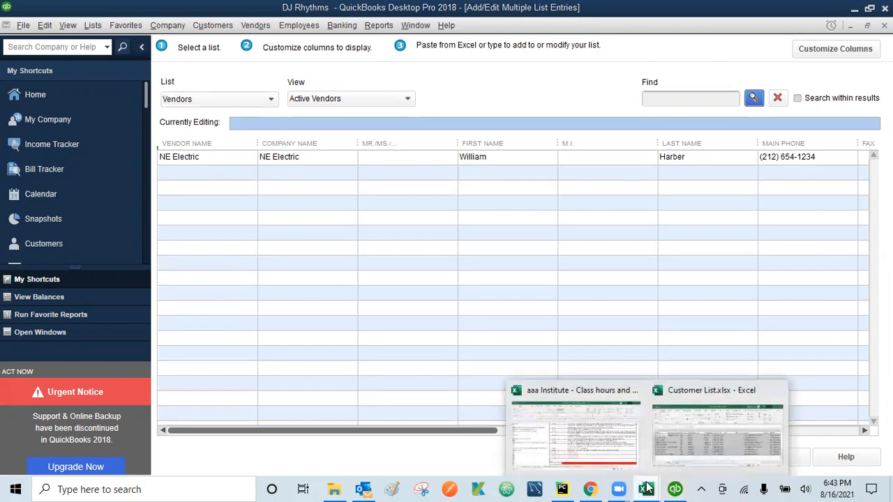
Close the Customer List.xlsx workbook without saving changes and without keeping its copied data on the clipboard
{"action": "left_click", "coordinate": [705, 440]}
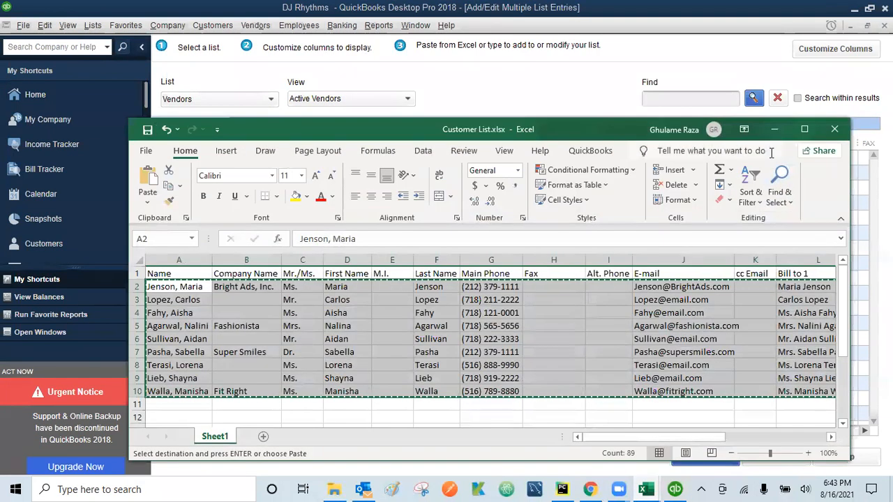
{"action": "left_click", "coordinate": [835, 129]}
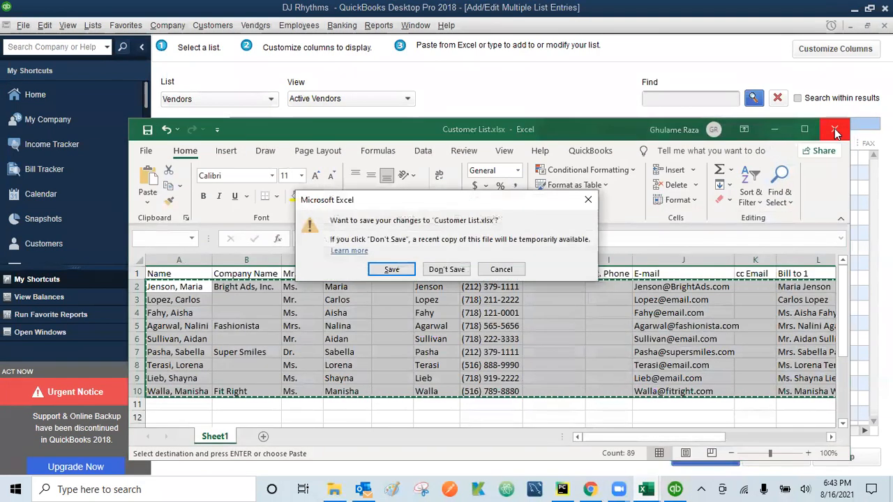
{"action": "left_click", "coordinate": [462, 269]}
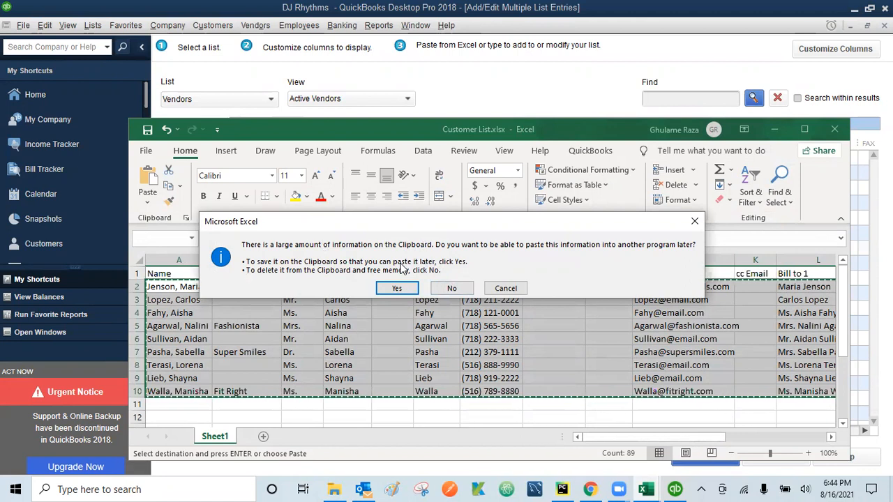
{"action": "left_click", "coordinate": [450, 288]}
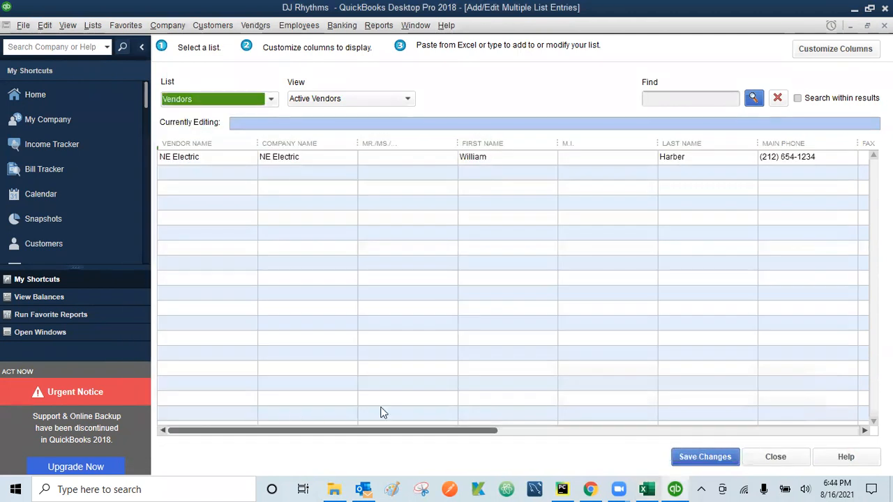
Open the Vendor List.xlsx workbook from the QB18_SEF_PCF folder in File Explorer
{"action": "left_click", "coordinate": [337, 488]}
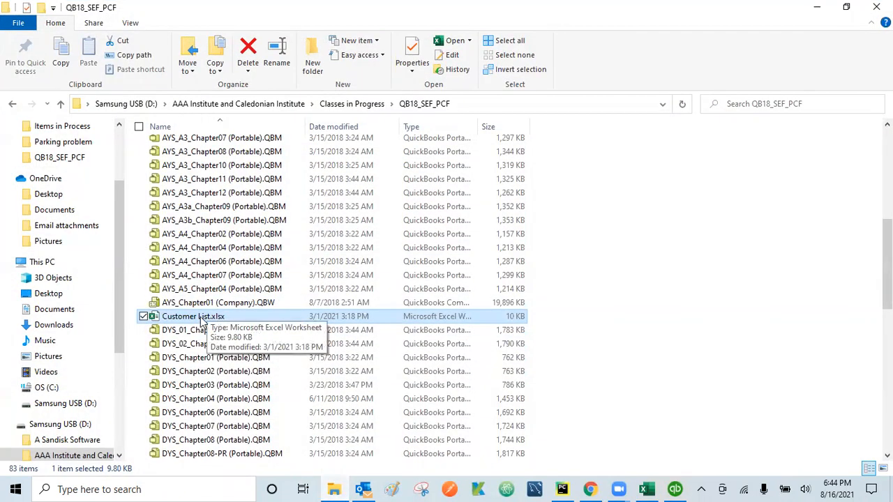
{"action": "scroll", "coordinate": [205, 317], "scroll_direction": "down", "scroll_amount": 2}
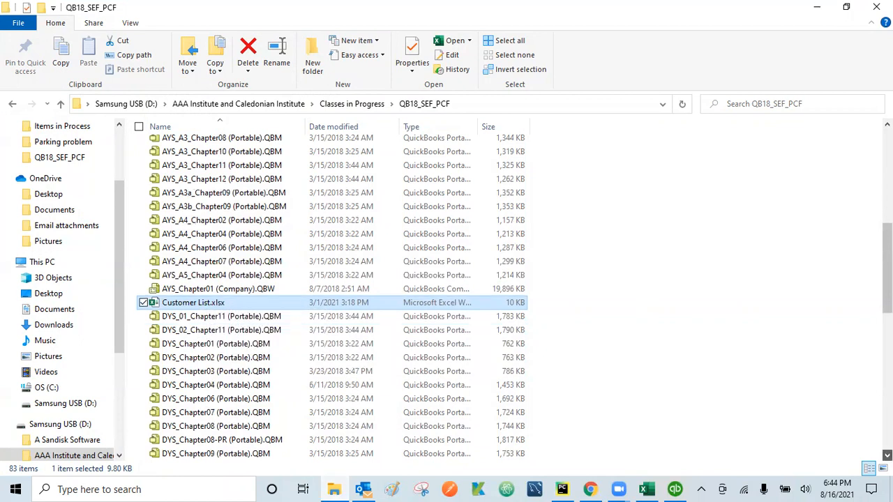
{"action": "scroll", "coordinate": [332, 296], "scroll_direction": "down", "scroll_amount": 4}
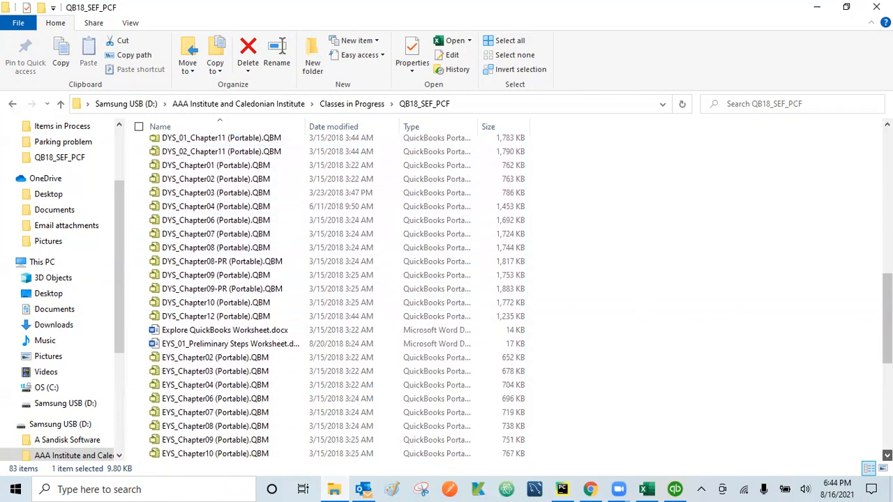
{"action": "scroll", "coordinate": [309, 293], "scroll_direction": "down", "scroll_amount": 3}
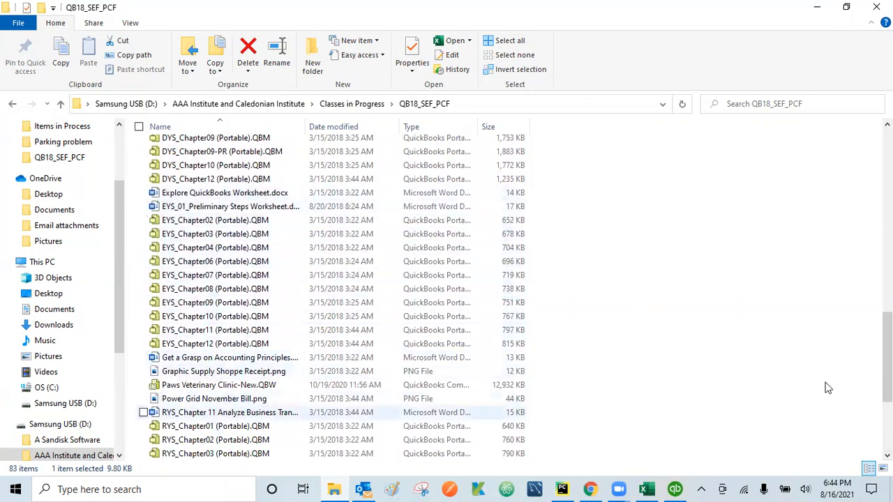
{"action": "scroll", "coordinate": [332, 296], "scroll_direction": "down", "scroll_amount": 4}
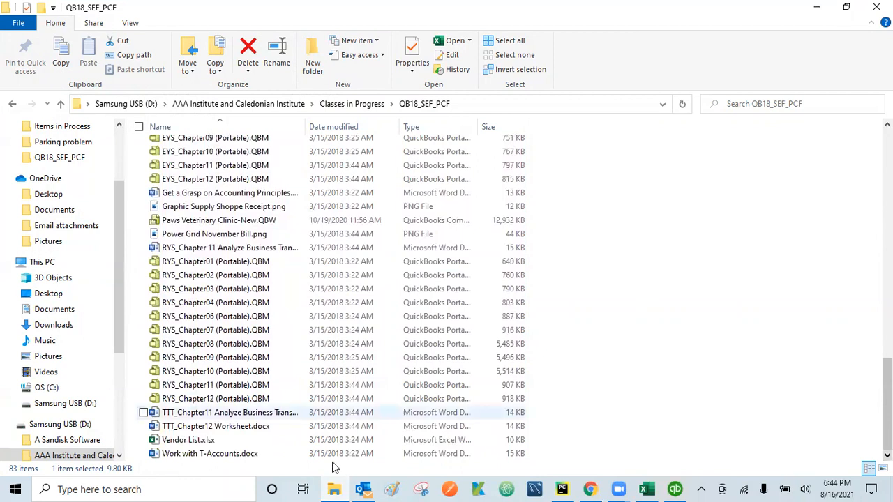
{"action": "double_click", "coordinate": [186, 441]}
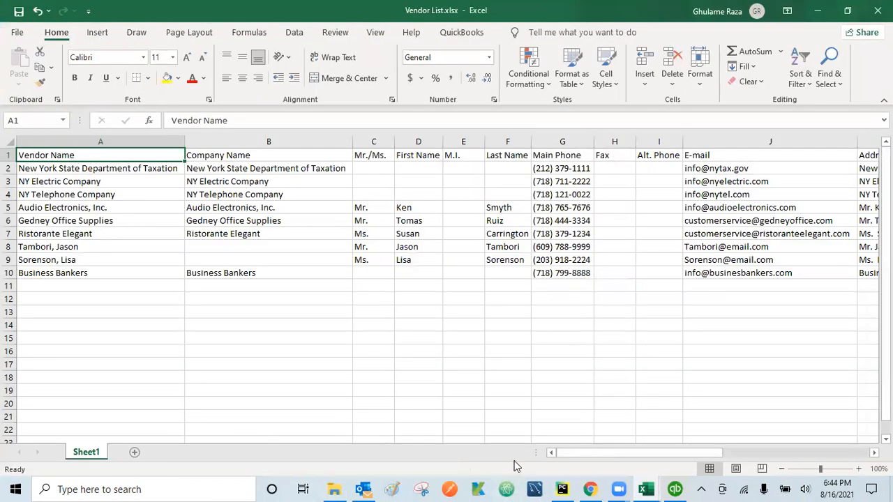
Copy all vendor records in A2:O10, from Vendor Name through Address 5, leaving out the header row
{"action": "left_click", "coordinate": [43, 167]}
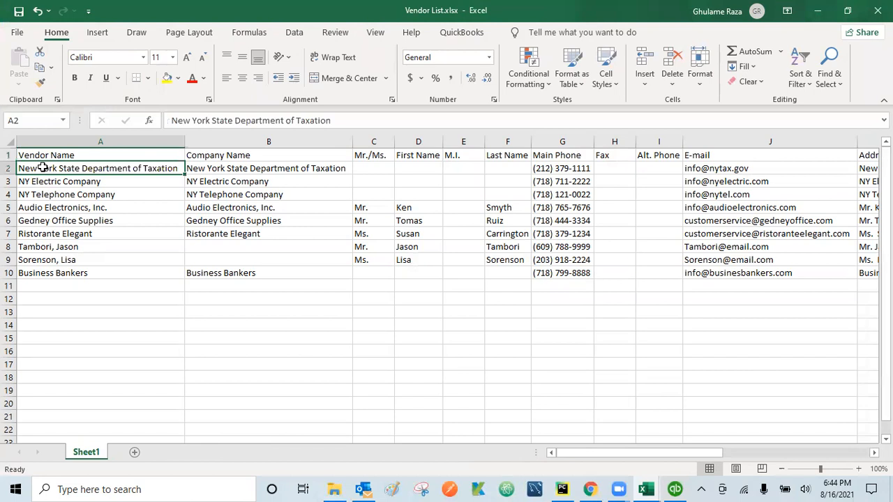
{"action": "key", "text": "shift+Down"}
{"action": "key", "text": "shift+Down"}
{"action": "key", "text": "shift+Down"}
{"action": "key", "text": "shift+Down"}
{"action": "key", "text": "shift+Down"}
{"action": "key", "text": "shift+Down"}
{"action": "key", "text": "shift+Down"}
{"action": "key", "text": "shift+Down"}
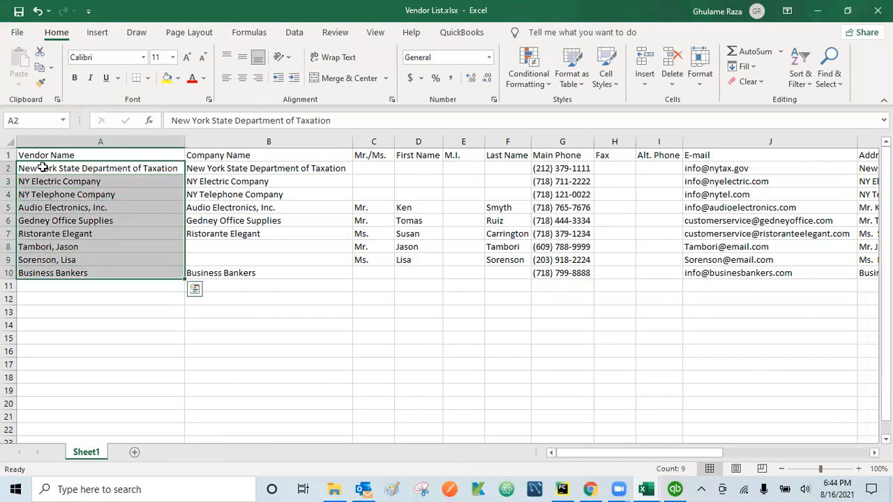
{"action": "key", "text": "shift+Right"}
{"action": "key", "text": "shift+Right"}
{"action": "key", "text": "shift+Right"}
{"action": "key", "text": "shift+Right"}
{"action": "key", "text": "shift+Right"}
{"action": "key", "text": "shift+Right"}
{"action": "key", "text": "shift+Right"}
{"action": "key", "text": "shift+Right"}
{"action": "key", "text": "shift+Right"}
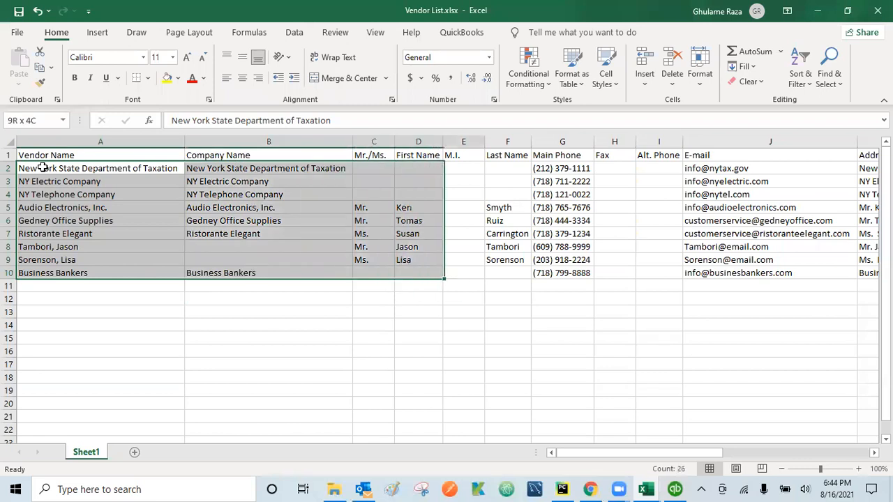
{"action": "key", "text": "shift+Right"}
{"action": "key", "text": "shift+Right"}
{"action": "key", "text": "shift+Right"}
{"action": "key", "text": "shift+Right"}
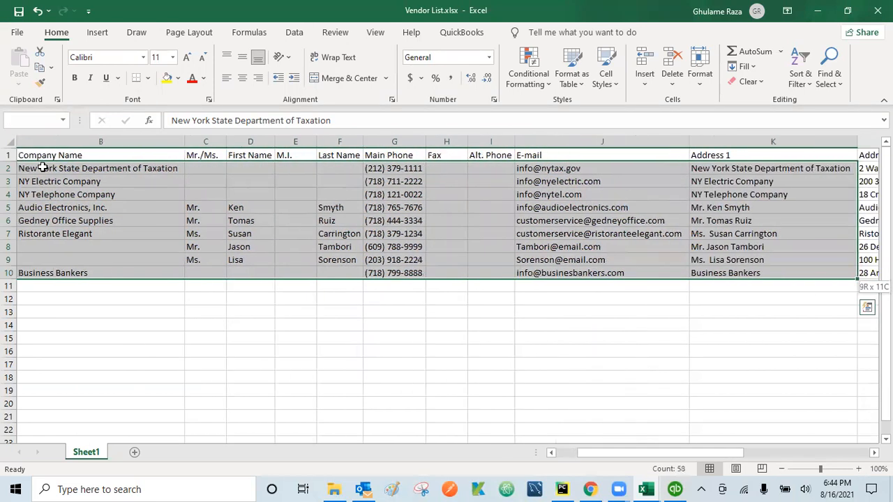
{"action": "key", "text": "shift+Right"}
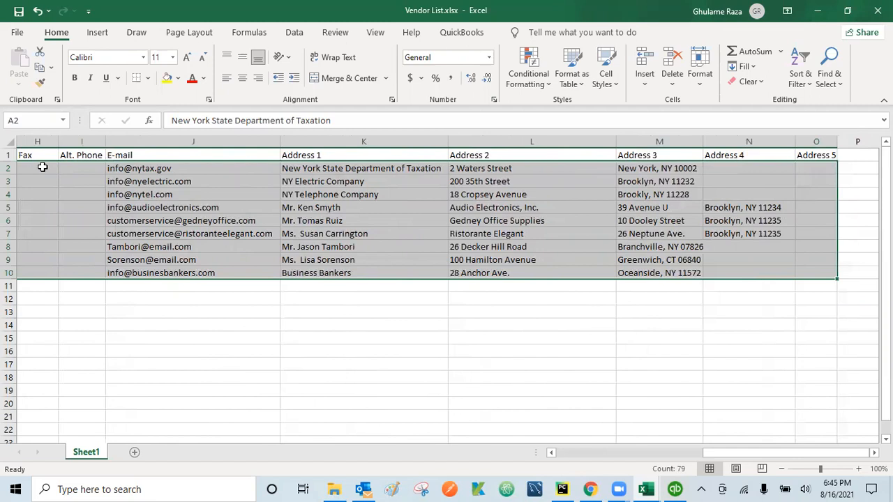
{"action": "key", "text": "ctrl+c"}
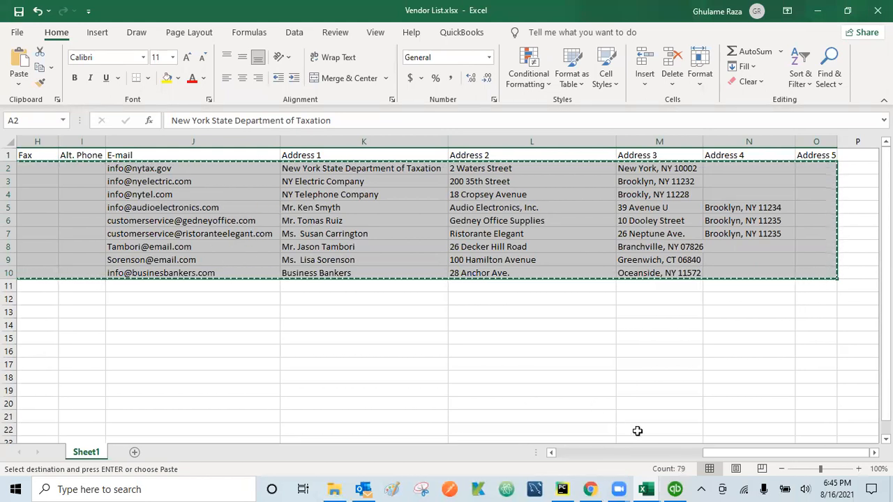
Return the Vendor List sheet to its first columns and switch to the vendor grid in QuickBooks
{"action": "left_click", "coordinate": [675, 490]}
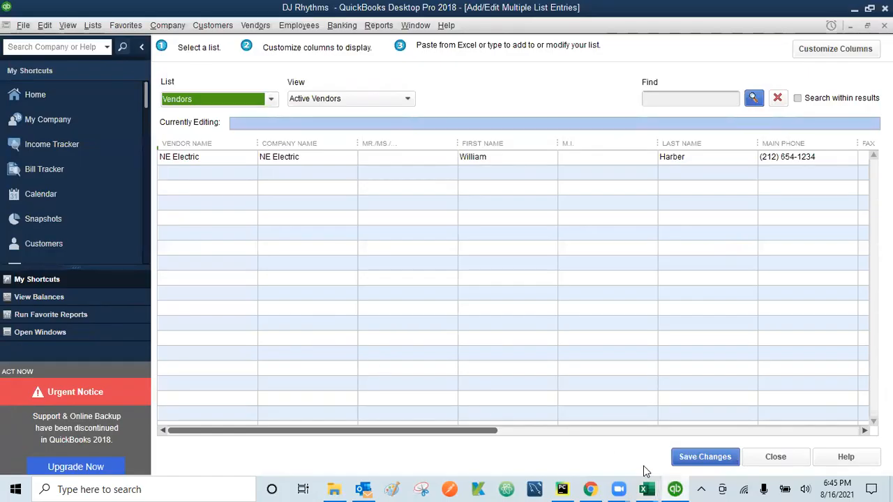
{"action": "left_click", "coordinate": [681, 488]}
{"action": "left_click_drag", "start_coordinate": [726, 453], "coordinate": [549, 450]}
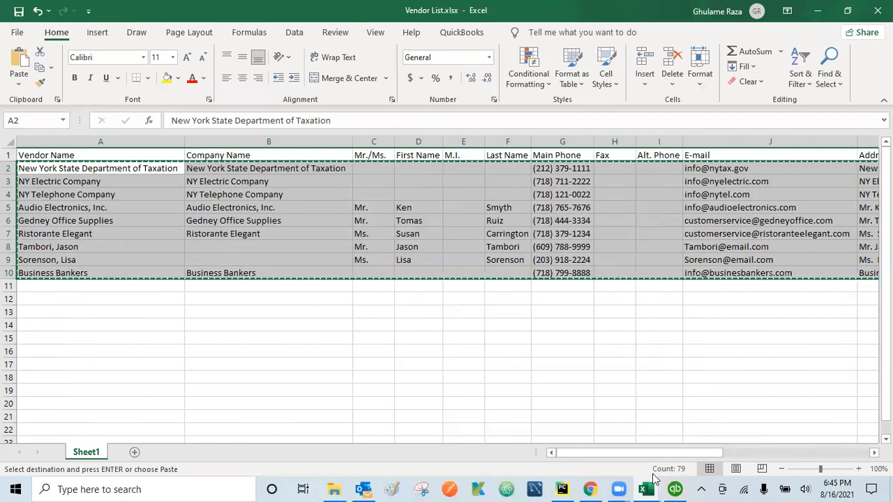
{"action": "left_click", "coordinate": [676, 488]}
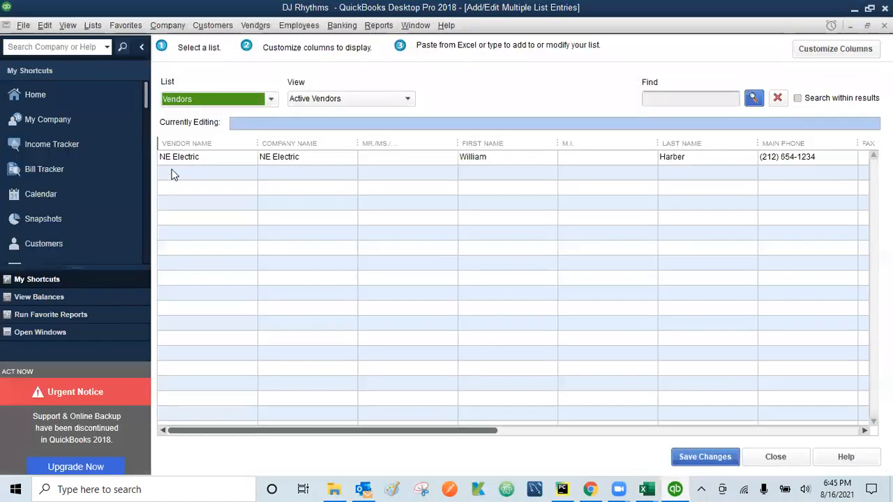
{"action": "left_click", "coordinate": [676, 488]}
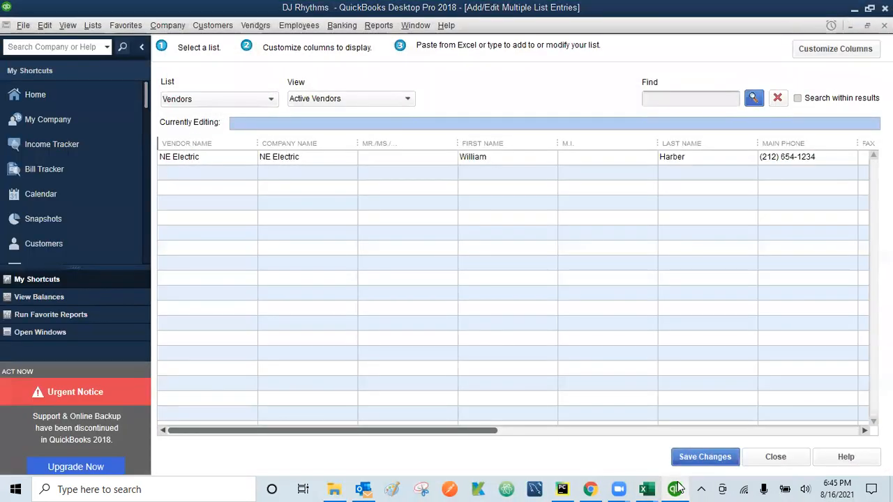
{"action": "left_click", "coordinate": [677, 488]}
Reduce the Vendor List workbook to a wide floating window below the vendor grid's column headings for side-by-side comparison
{"action": "mouse_move", "coordinate": [647, 489]}
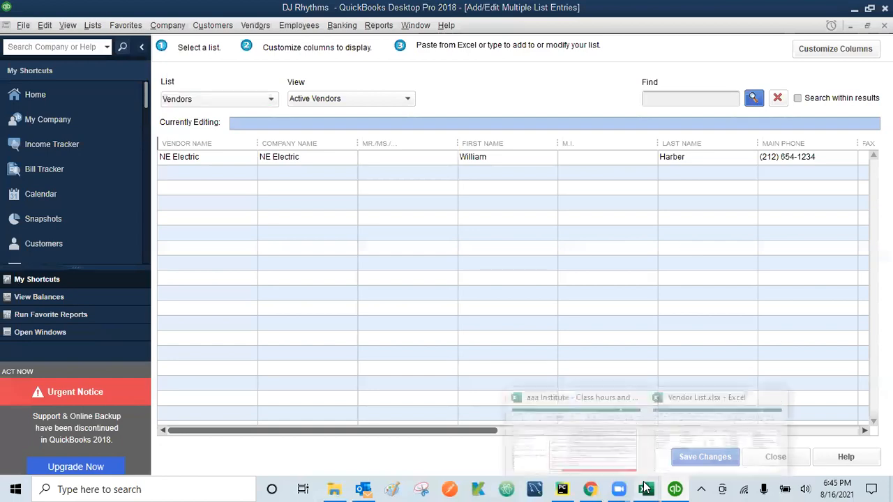
{"action": "left_click", "coordinate": [706, 419]}
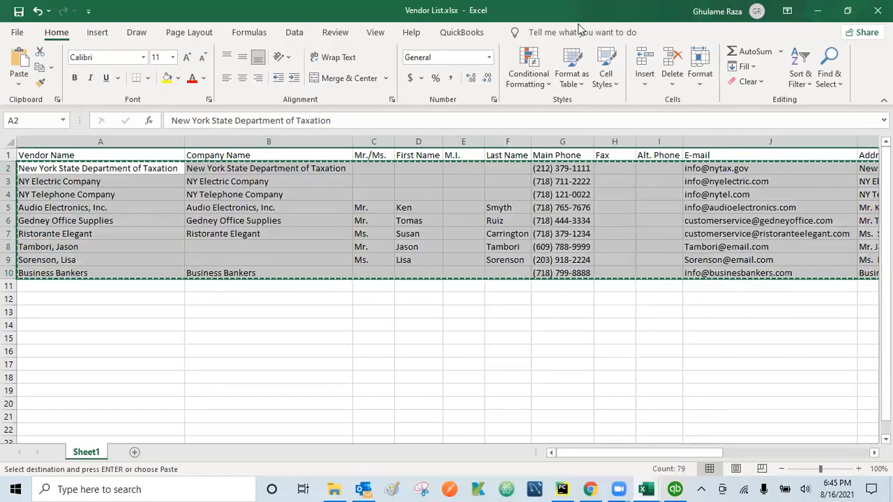
{"action": "left_click", "coordinate": [847, 10]}
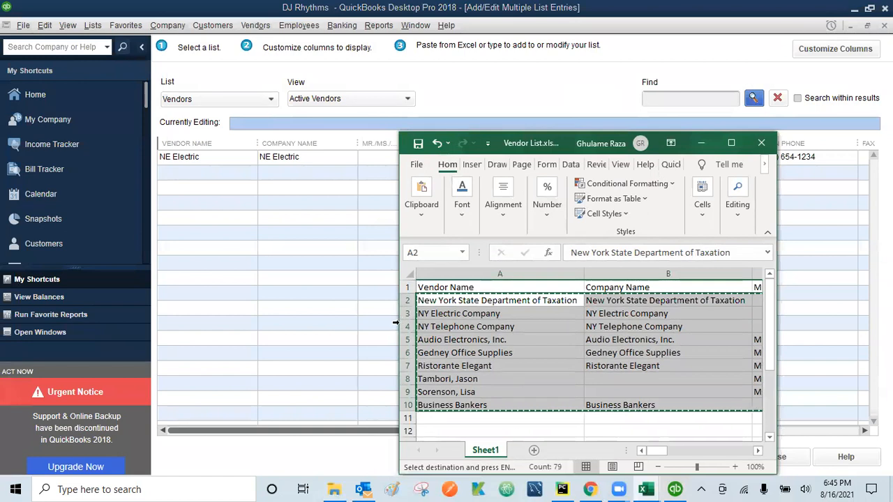
{"action": "left_click_drag", "start_coordinate": [397, 325], "coordinate": [165, 324]}
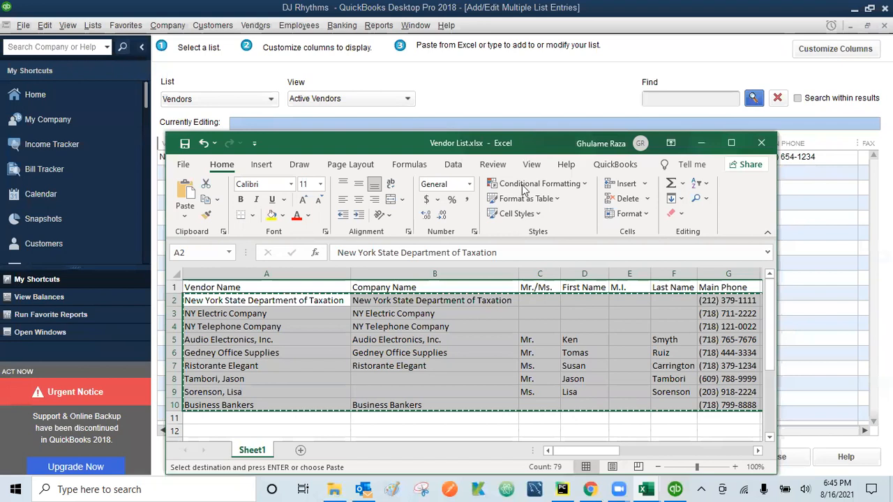
{"action": "left_click_drag", "start_coordinate": [526, 155], "coordinate": [521, 198]}
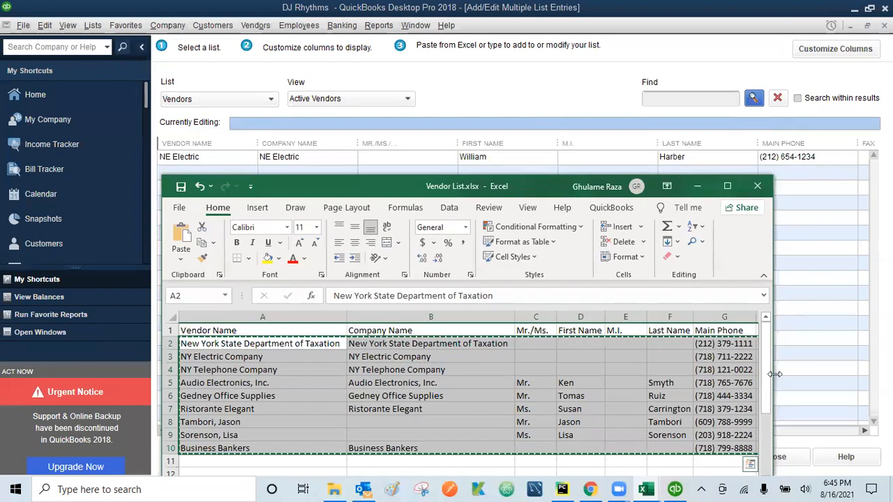
{"action": "left_click_drag", "start_coordinate": [774, 375], "coordinate": [873, 375]}
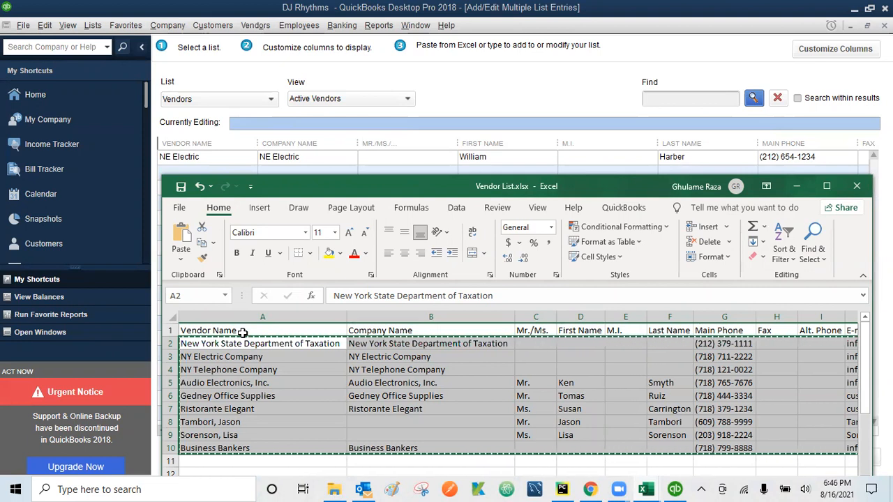
Compare the first column headings with the workbook, minimize it, and examine the vendor grid's columns through Address 2
{"action": "left_click", "coordinate": [189, 148]}
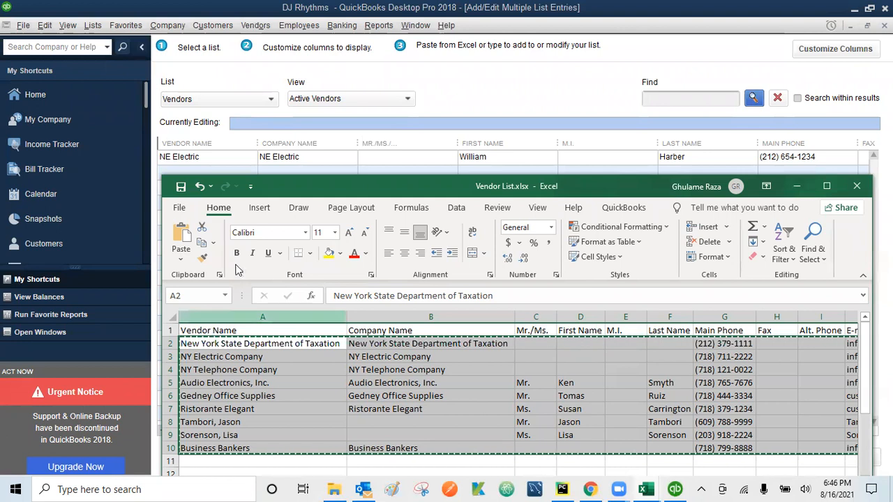
{"action": "left_click", "coordinate": [209, 155]}
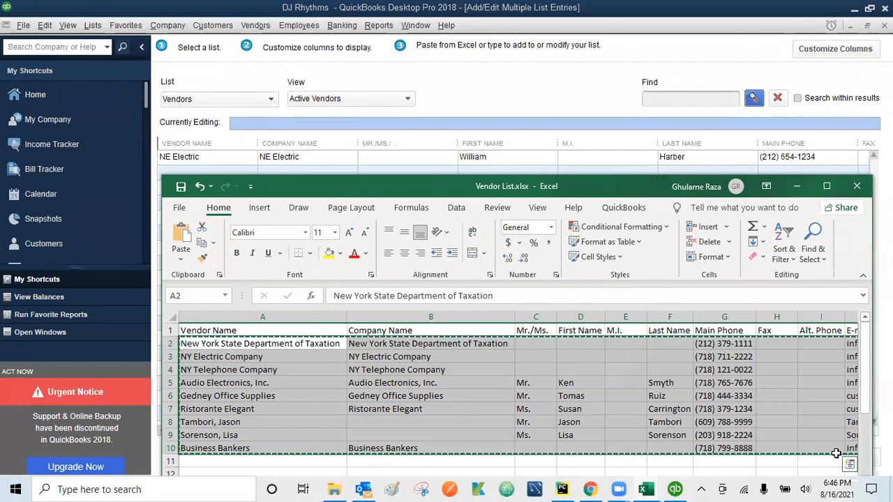
{"action": "left_click", "coordinate": [798, 188]}
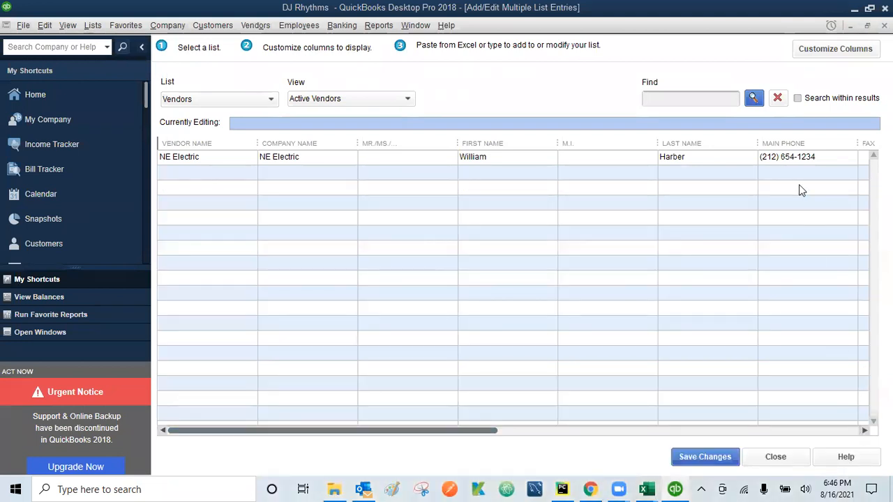
{"action": "left_click", "coordinate": [865, 431]}
{"action": "left_click", "coordinate": [865, 430]}
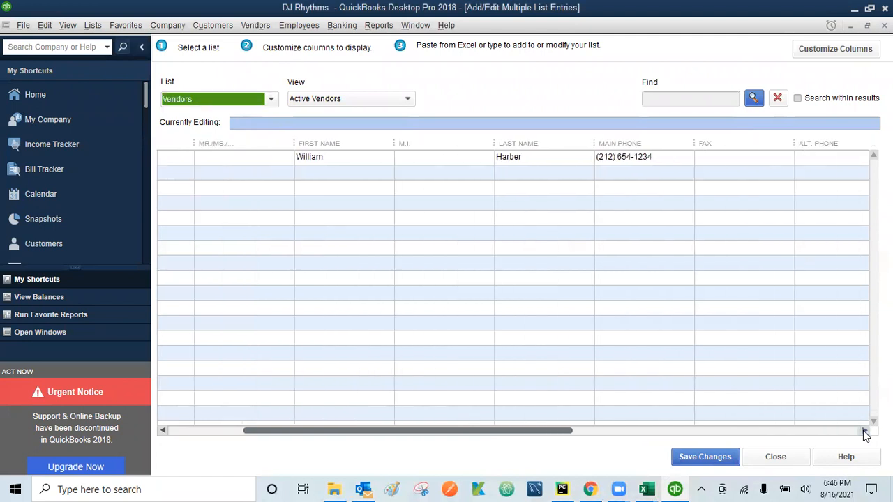
{"action": "left_click", "coordinate": [865, 431]}
{"action": "left_click", "coordinate": [865, 431]}
{"action": "left_click", "coordinate": [865, 430]}
{"action": "left_click", "coordinate": [865, 430]}
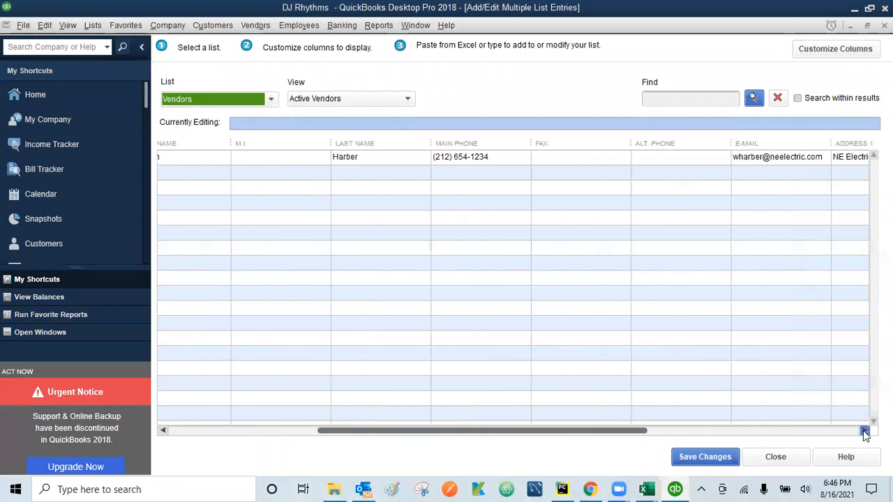
{"action": "left_click", "coordinate": [865, 430]}
{"action": "left_click", "coordinate": [865, 431]}
{"action": "left_click", "coordinate": [866, 431]}
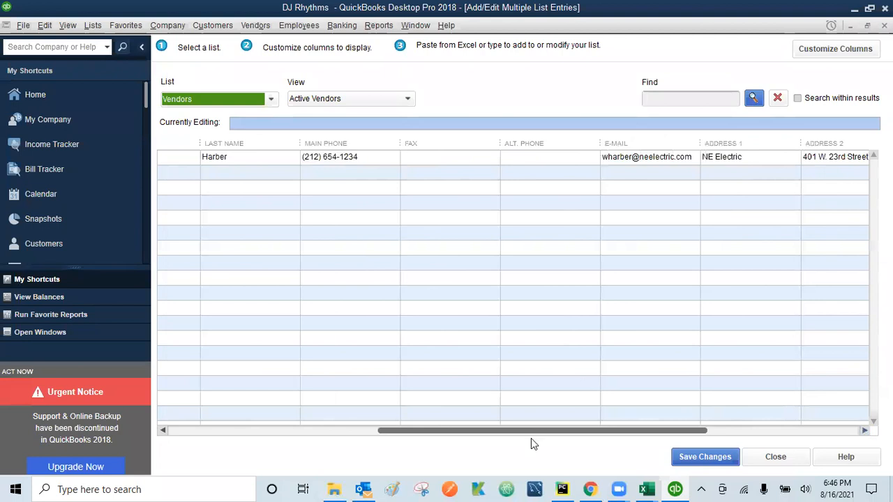
Bring back the Vendor List workbook and compare its Main Phone through Address 2 columns with the vendor grid's headings
{"action": "mouse_move", "coordinate": [648, 489]}
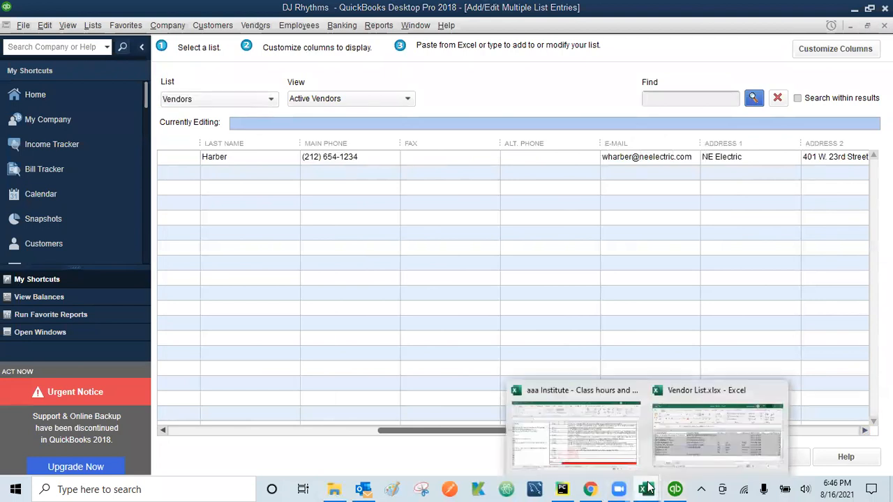
{"action": "left_click", "coordinate": [698, 381]}
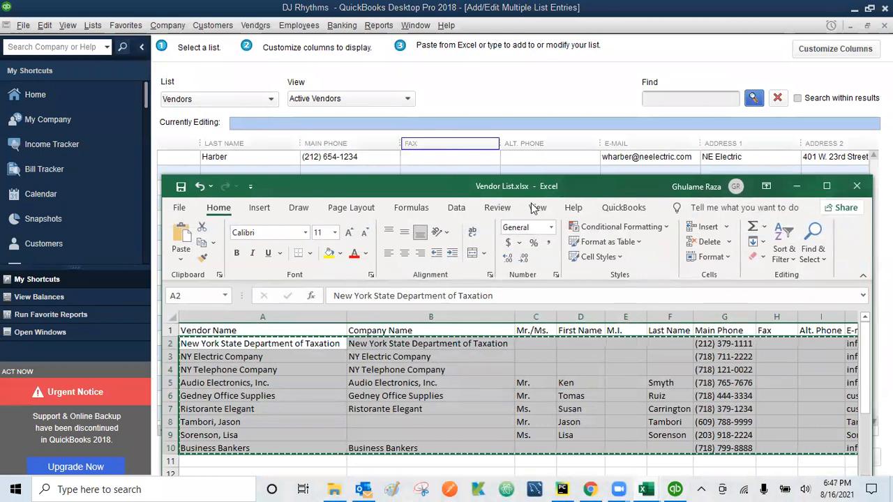
{"action": "left_click", "coordinate": [753, 393]}
{"action": "key", "text": "Right"}
{"action": "key", "text": "Right"}
{"action": "key", "text": "Right"}
{"action": "key", "text": "Right"}
{"action": "key", "text": "Right"}
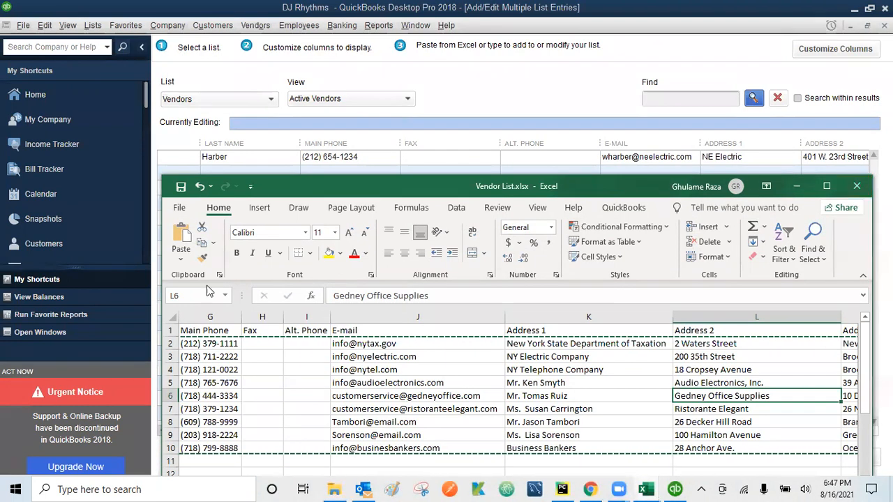
Copy all vendor rows A2 through O10 of the Vendor List sheet, from Vendor Name to Address 5, without the header row
{"action": "left_click", "coordinate": [214, 246]}
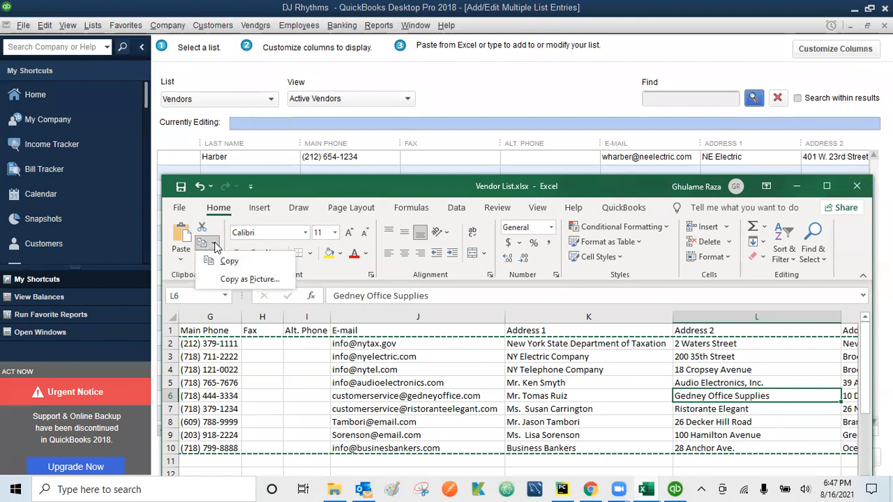
{"action": "left_click", "coordinate": [233, 259]}
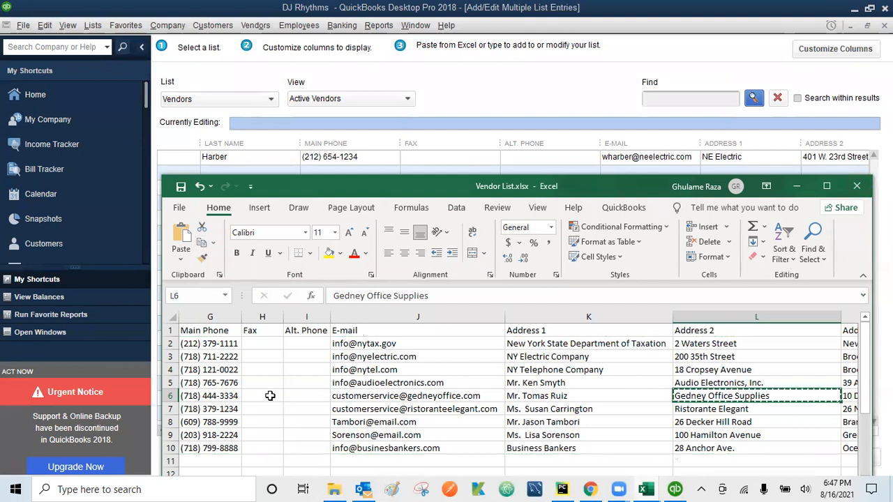
{"action": "left_click", "coordinate": [213, 353]}
{"action": "key", "text": "Up"}
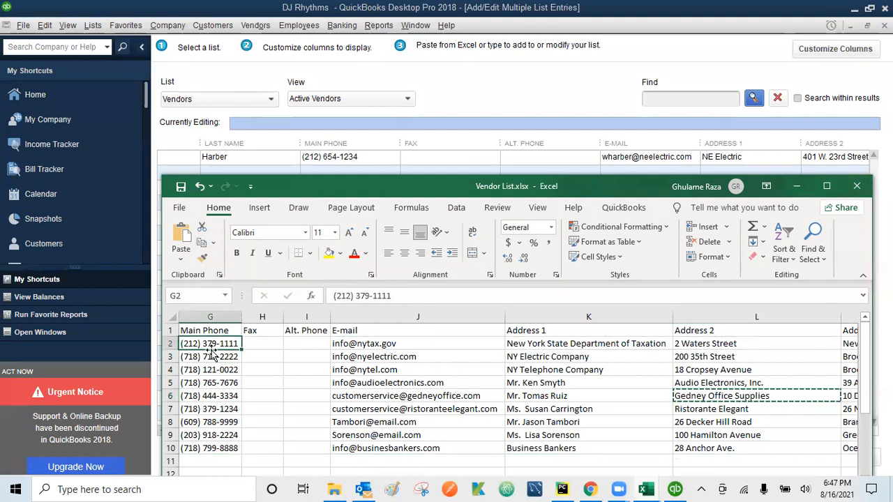
{"action": "key", "text": "Left"}
{"action": "key", "text": "Left"}
{"action": "key", "text": "Left"}
{"action": "key", "text": "Left"}
{"action": "key", "text": "Left"}
{"action": "key", "text": "Left"}
{"action": "key", "text": "shift+Down"}
{"action": "key", "text": "shift+Down"}
{"action": "key", "text": "shift+Down"}
{"action": "key", "text": "shift+Down"}
{"action": "key", "text": "shift+Down"}
{"action": "key", "text": "shift+Down"}
{"action": "key", "text": "shift+Down"}
{"action": "key", "text": "shift+Down"}
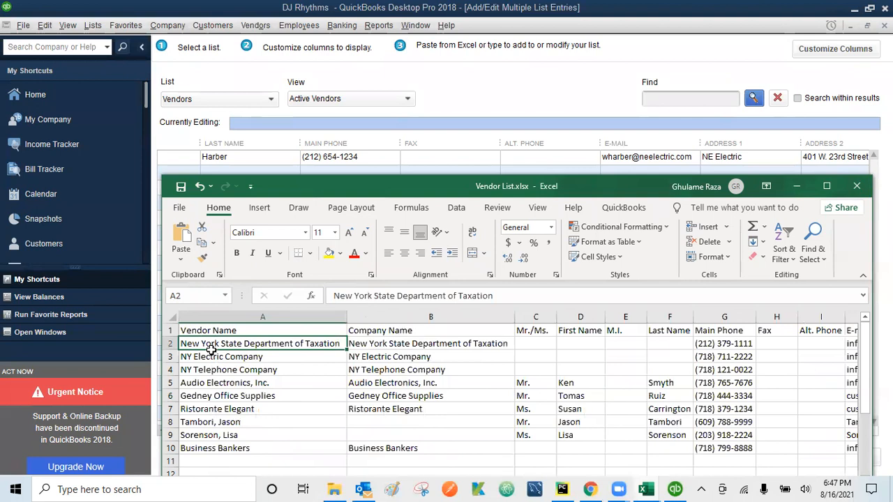
{"action": "key", "text": "shift+Right"}
{"action": "key", "text": "shift+Right"}
{"action": "key", "text": "shift+Right"}
{"action": "key", "text": "shift+Right"}
{"action": "key", "text": "shift+Right"}
{"action": "key", "text": "shift+Right"}
{"action": "key", "text": "shift+Right"}
{"action": "key", "text": "shift+Right"}
{"action": "key", "text": "shift+Right"}
{"action": "key", "text": "shift+Right"}
{"action": "key", "text": "shift+Right"}
{"action": "key", "text": "shift+Right"}
{"action": "key", "text": "shift+Right"}
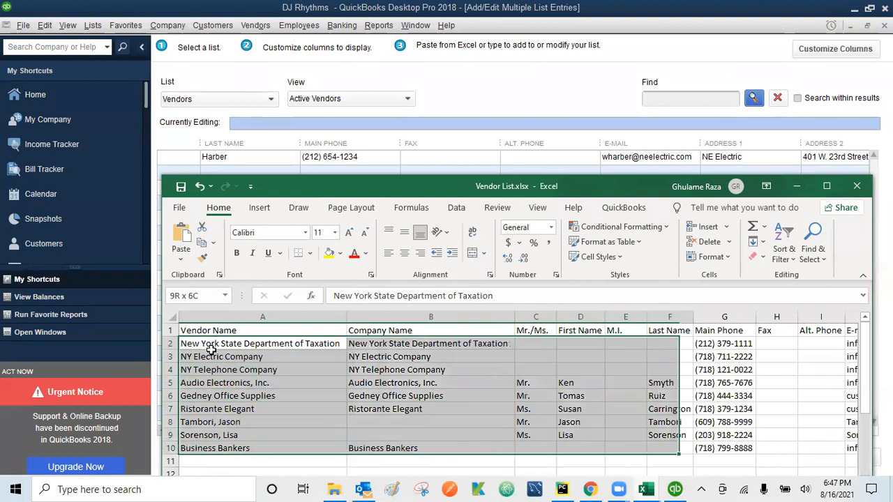
{"action": "key", "text": "shift+Right"}
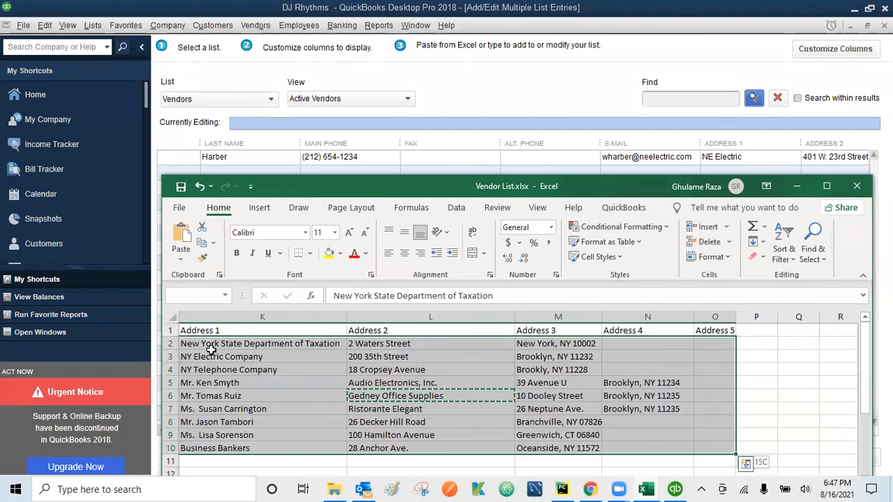
{"action": "key", "text": "ctrl+c"}
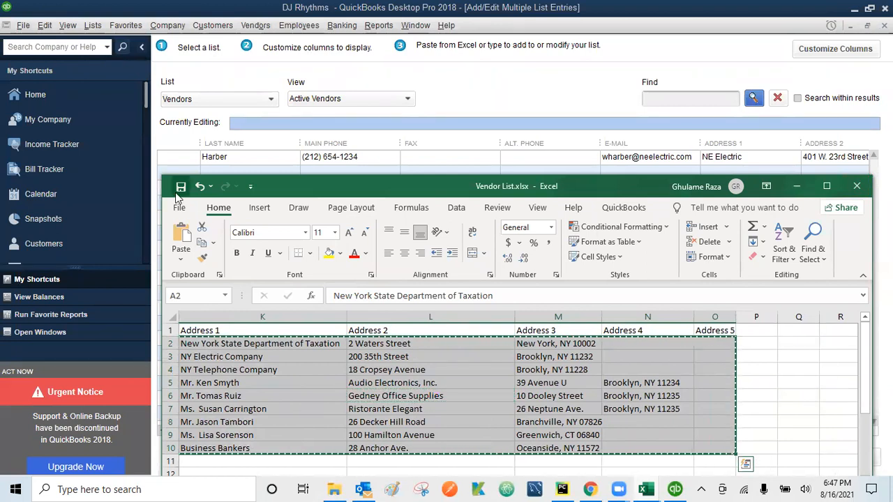
{"action": "left_click", "coordinate": [215, 244]}
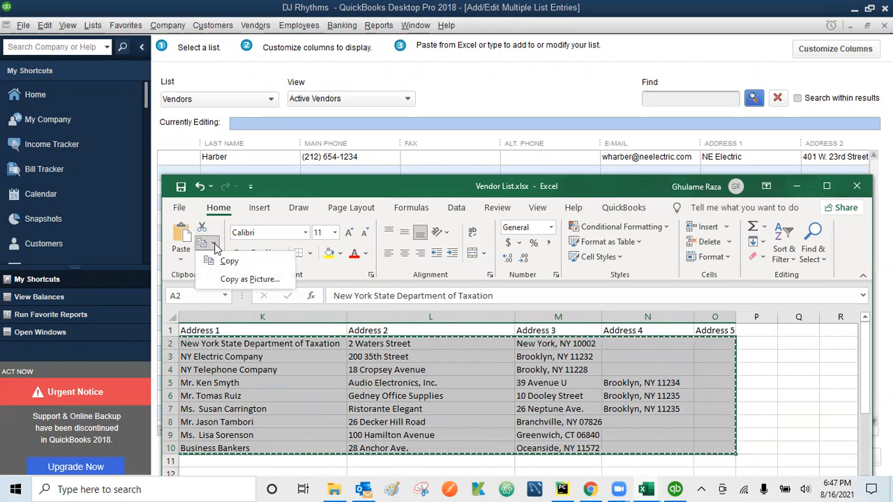
{"action": "left_click", "coordinate": [215, 242]}
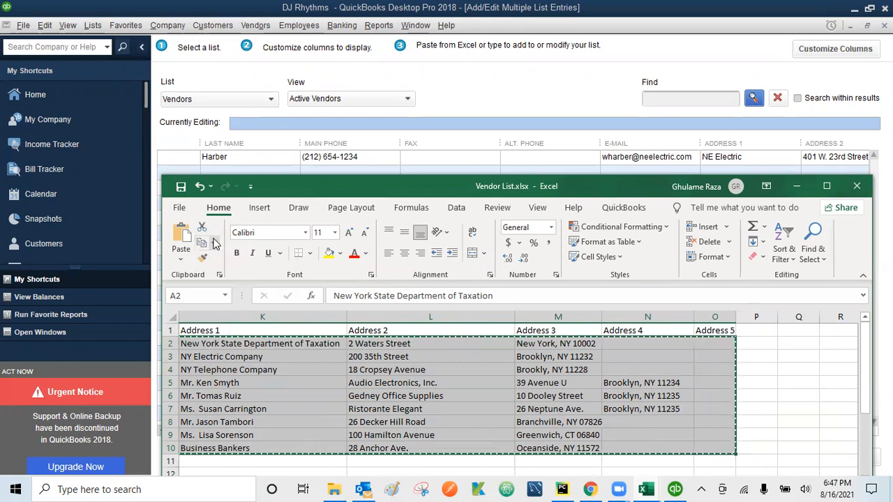
Minimize the workbook and paste the copied vendors into the QuickBooks vendor grid, starting at Vendor Name in the first empty row
{"action": "left_click", "coordinate": [797, 187]}
{"action": "left_click_drag", "start_coordinate": [630, 427], "coordinate": [339, 423]}
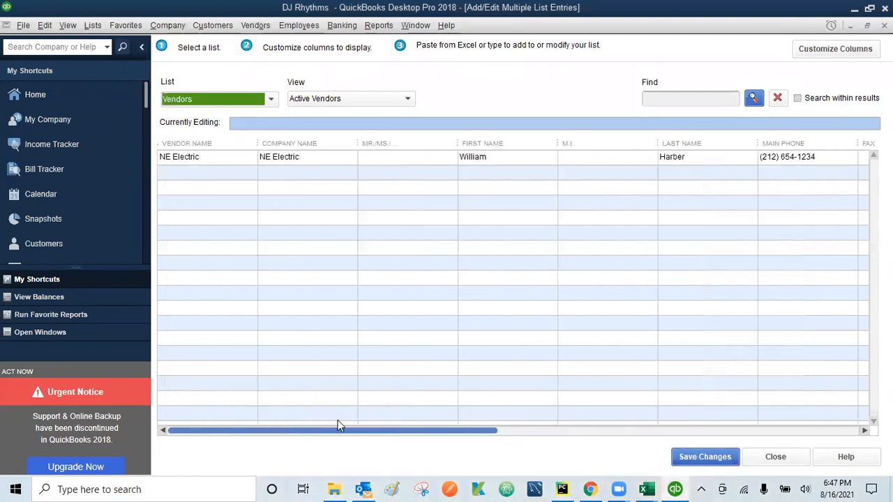
{"action": "left_click", "coordinate": [173, 172]}
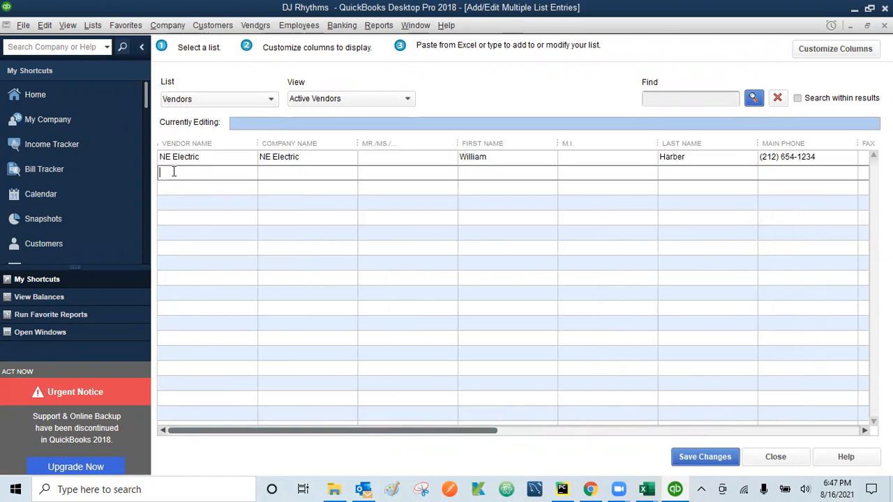
{"action": "key", "text": "ctrl+v"}
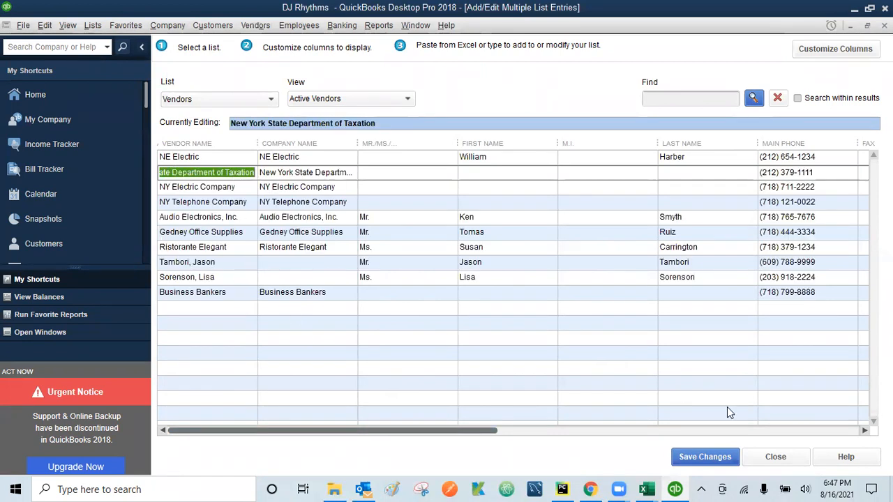
Check the pasted vendors' columns through Address 5, save the records and close the multiple list entries window
{"action": "left_click", "coordinate": [865, 430]}
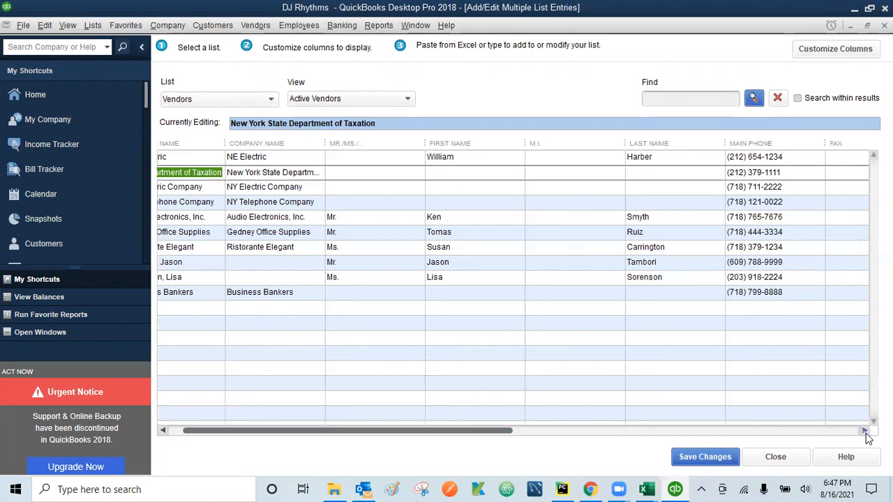
{"action": "left_click_drag", "start_coordinate": [866, 433], "coordinate": [866, 433]}
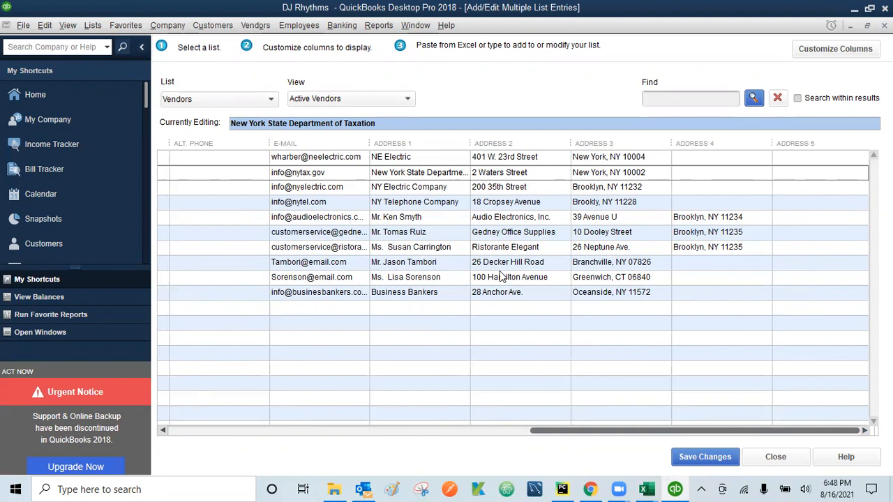
{"action": "left_click", "coordinate": [706, 458]}
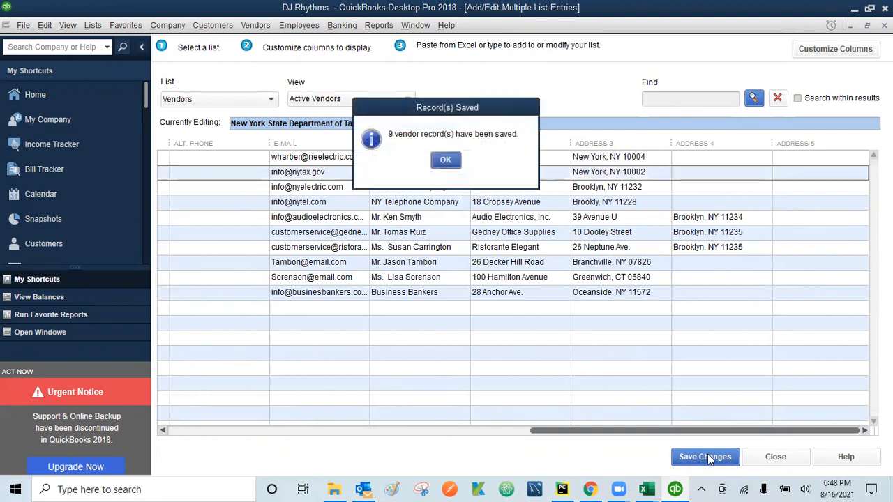
{"action": "left_click", "coordinate": [446, 162]}
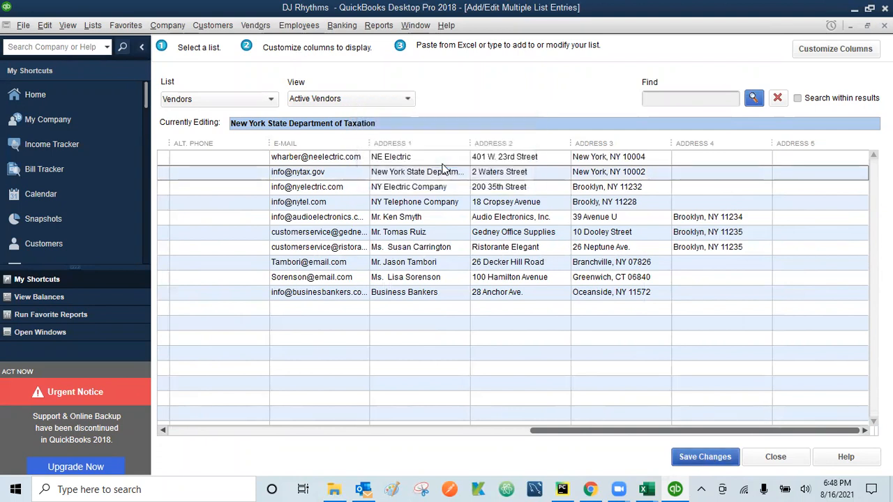
{"action": "left_click", "coordinate": [788, 459]}
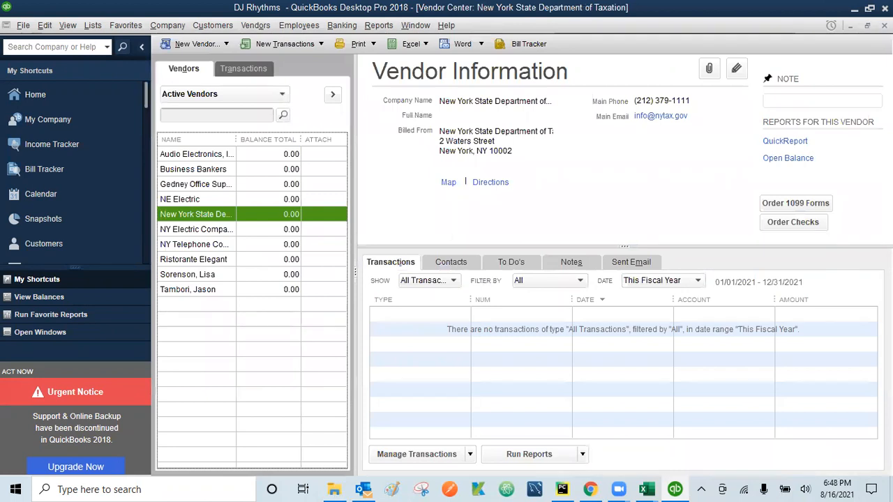
Close the Vendor Center and open the Items & Services list
{"action": "left_click", "coordinate": [885, 25]}
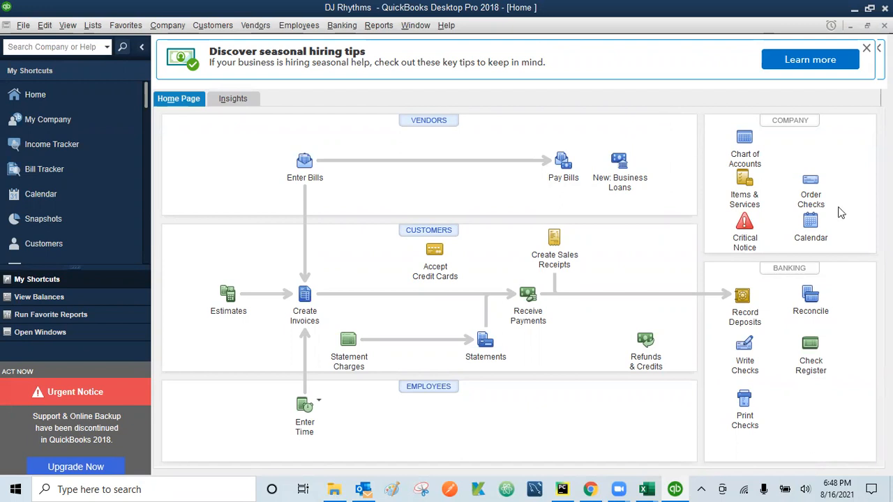
{"action": "left_click", "coordinate": [745, 179]}
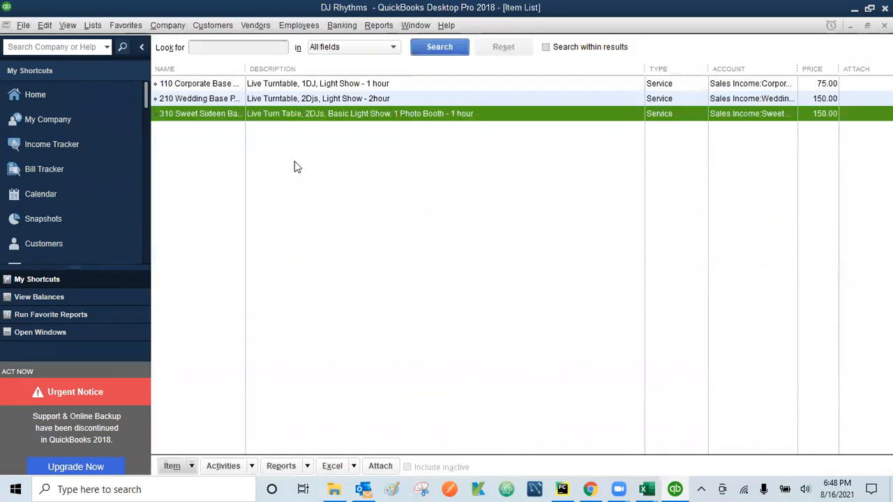
{"action": "left_click", "coordinate": [45, 25]}
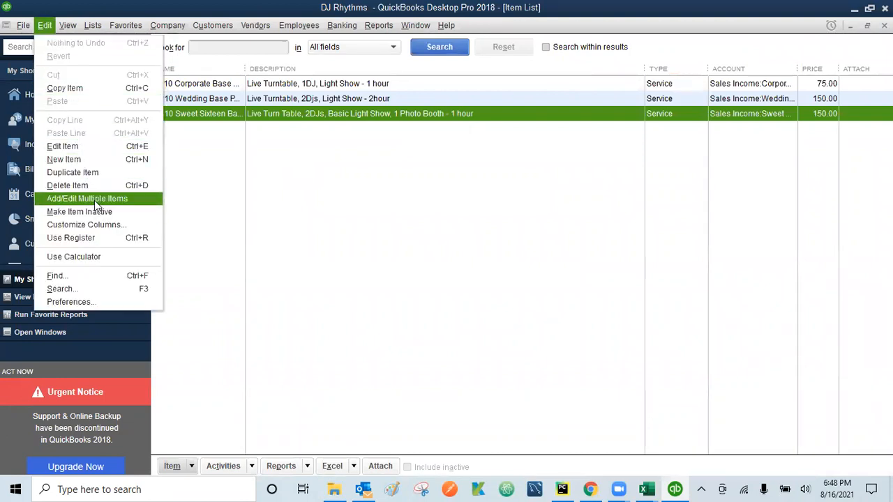
{"action": "left_click", "coordinate": [233, 251]}
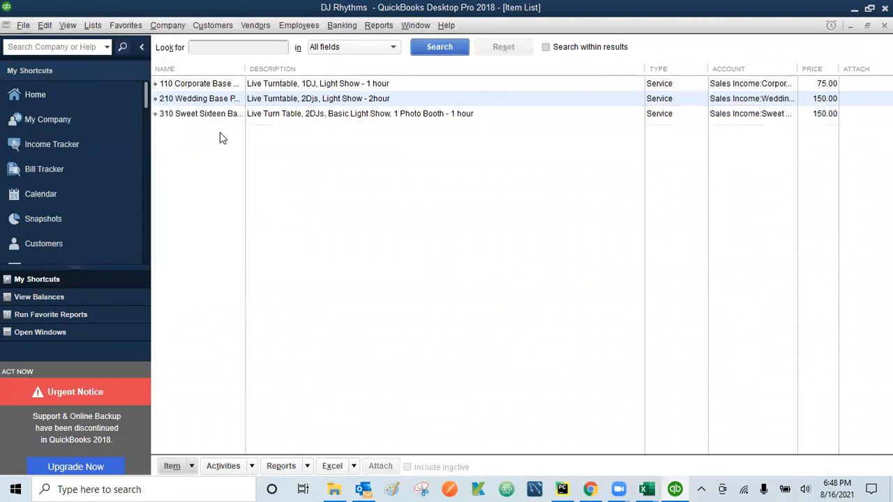
{"action": "left_click", "coordinate": [218, 94]}
{"action": "right_click", "coordinate": [218, 91]}
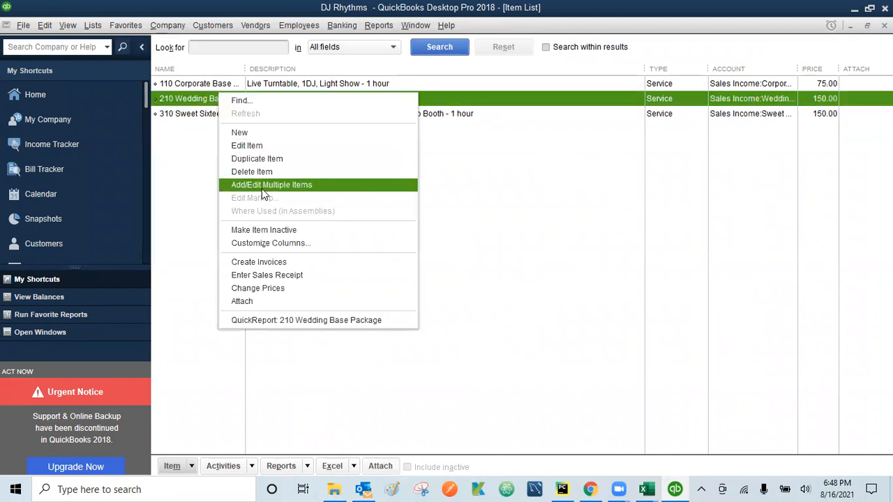
{"action": "left_click", "coordinate": [200, 220]}
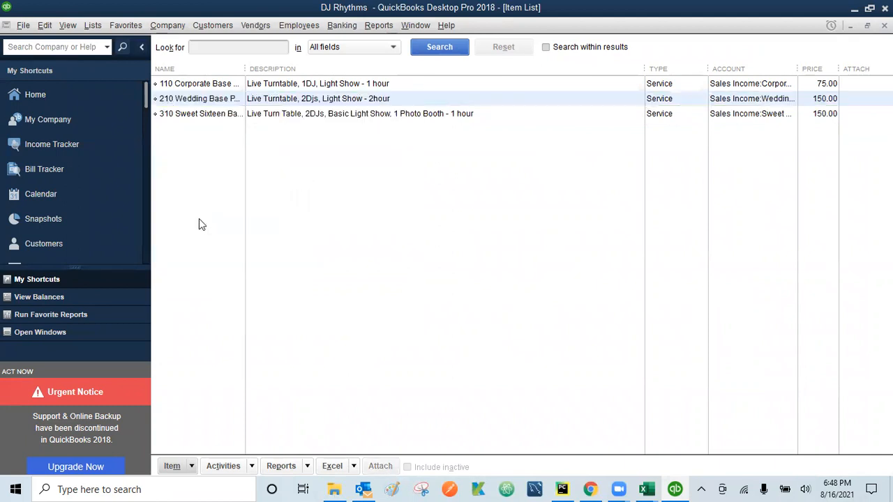
Open Add/Edit Multiple Items and add the service item 100 Corporate Event with income account Sales Income:Corporate Events
{"action": "left_click", "coordinate": [194, 469]}
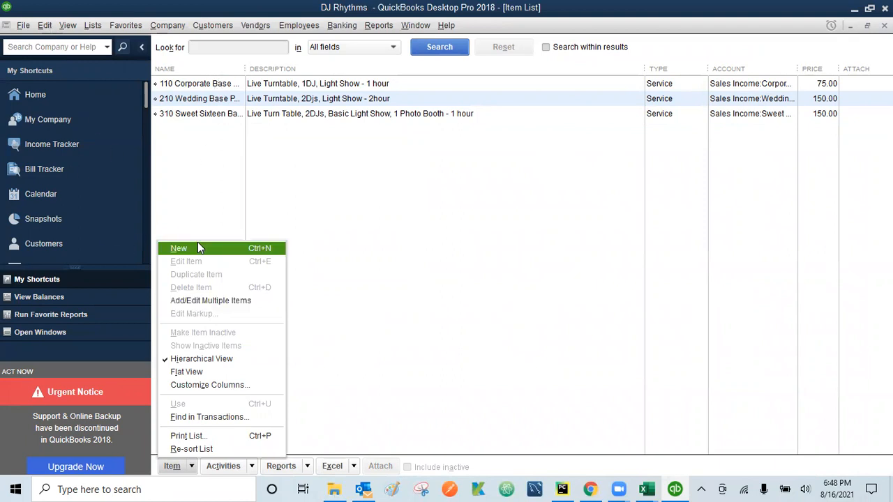
{"action": "left_click", "coordinate": [214, 306]}
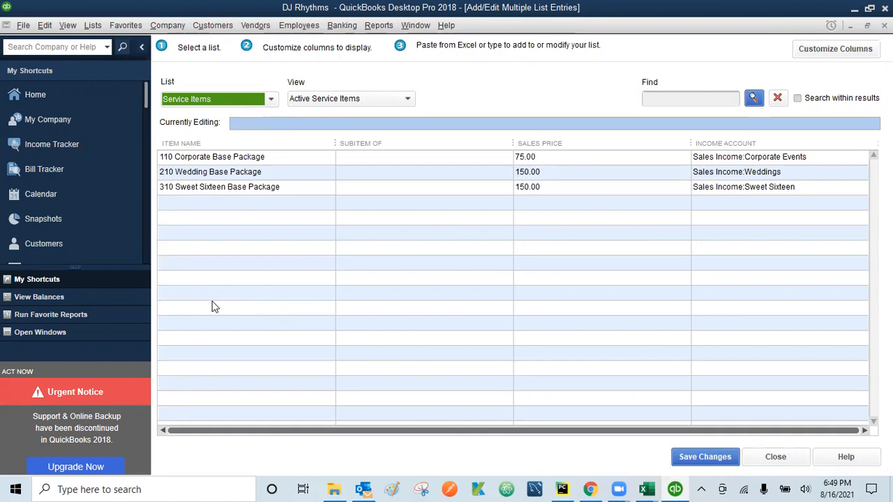
{"action": "left_click", "coordinate": [168, 202]}
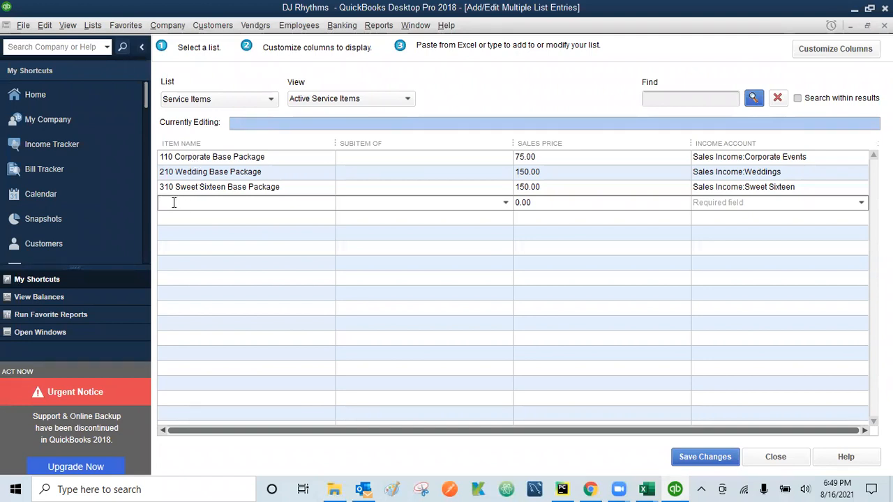
{"action": "type", "text": "100 Corporate Event"}
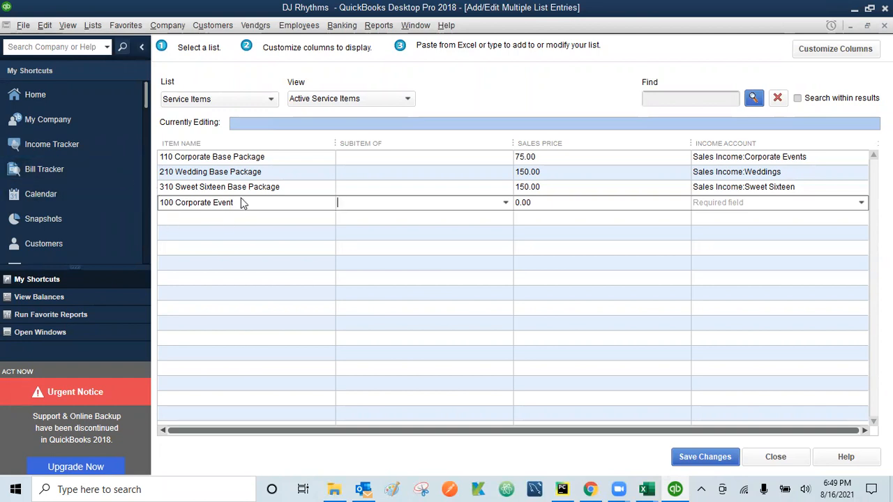
{"action": "key", "text": "Tab"}
{"action": "key", "text": "Tab"}
{"action": "type", "text": "C"}
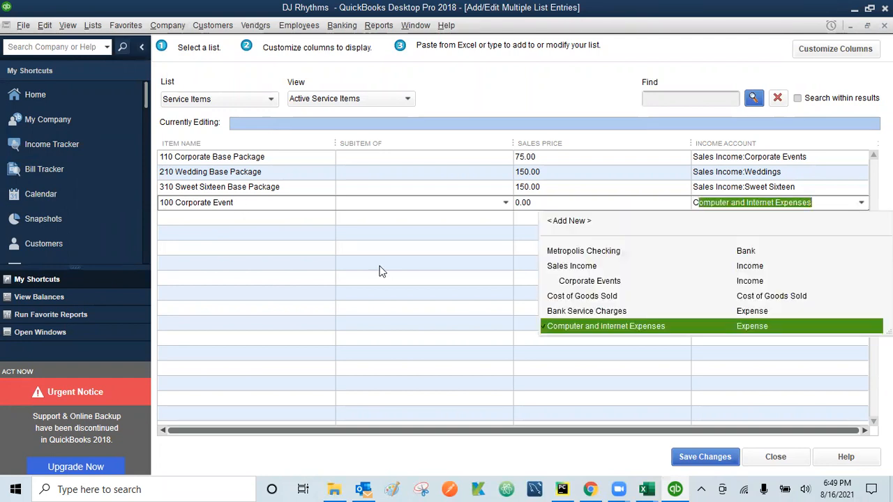
{"action": "left_click", "coordinate": [606, 281]}
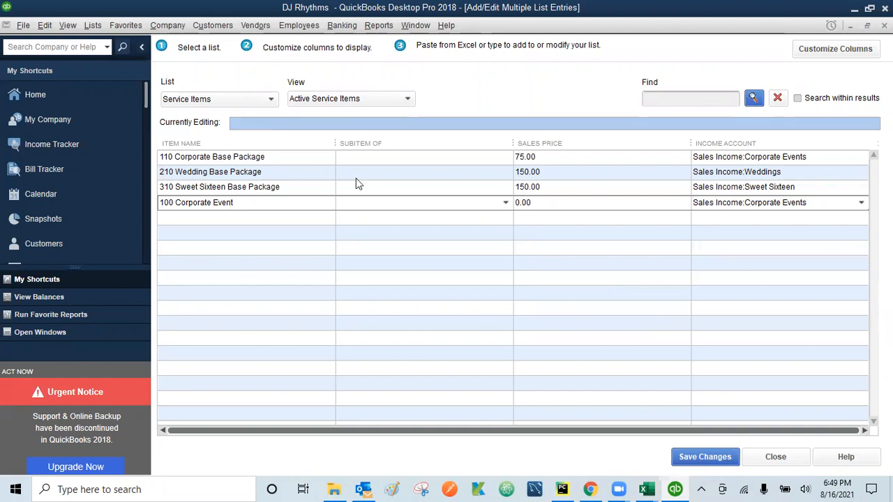
Add the service item 200 Wedding with income account Sales Income:Weddings in the next empty row
{"action": "left_click", "coordinate": [165, 221]}
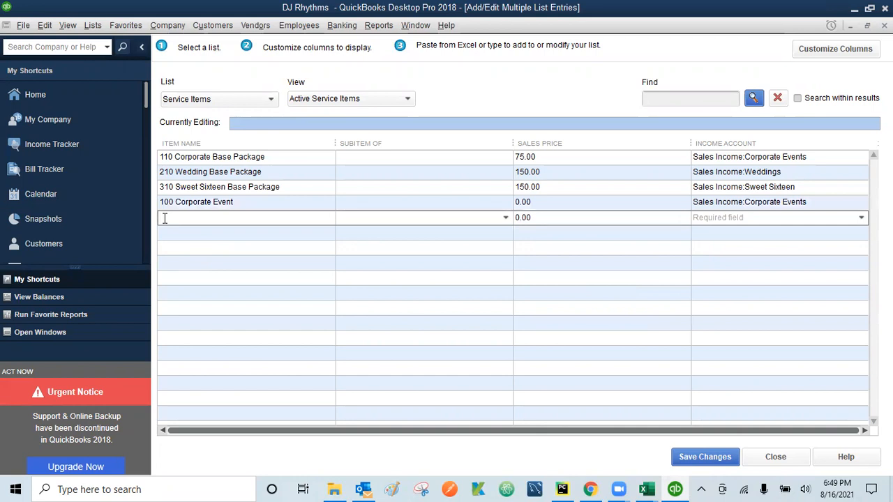
{"action": "type", "text": "200 Wedding"}
{"action": "key", "text": "Tab"}
{"action": "key", "text": "Tab"}
{"action": "key", "text": "Tab"}
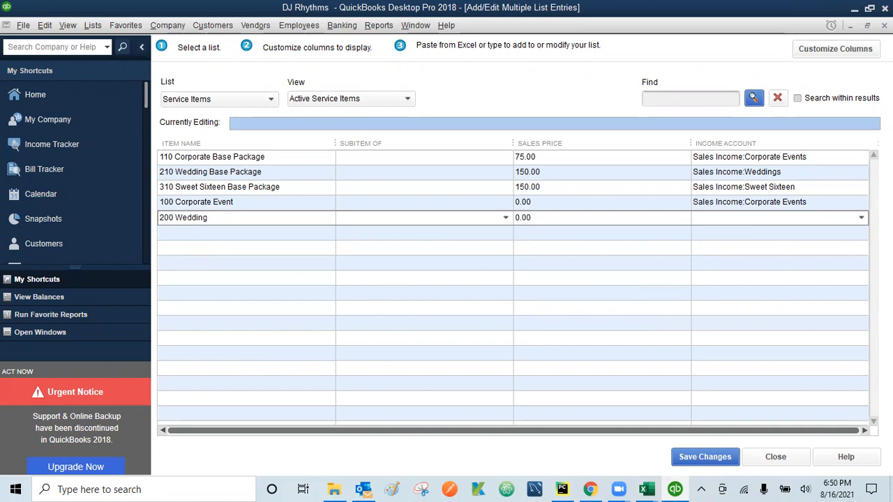
{"action": "type", "text": "Sales Income:Weddings"}
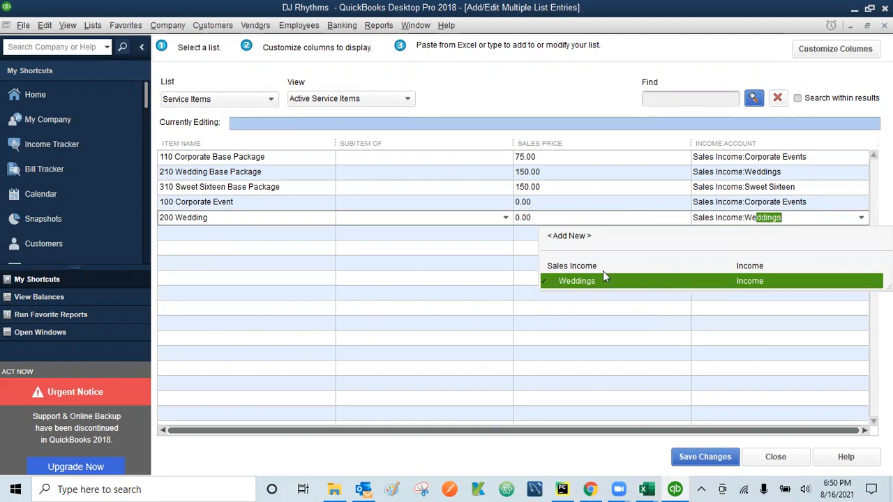
{"action": "left_click", "coordinate": [580, 280]}
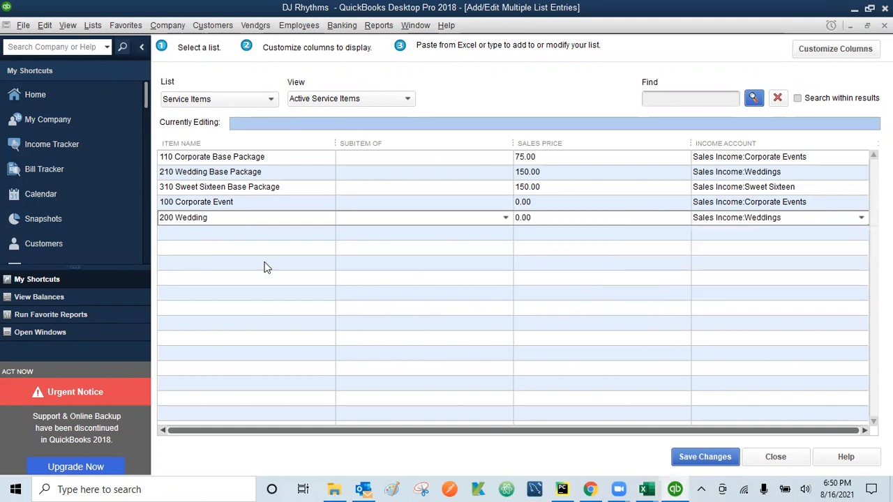
Add the service item 300 Sweet Sixteen with income account Sales Income:Sweet Sixteen in the next empty row
{"action": "left_click", "coordinate": [164, 234]}
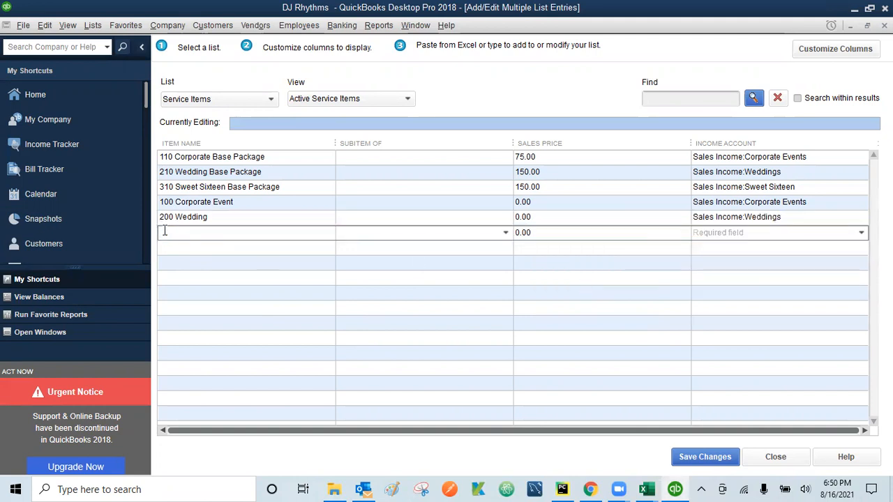
{"action": "type", "text": "300 Sweet Si"}
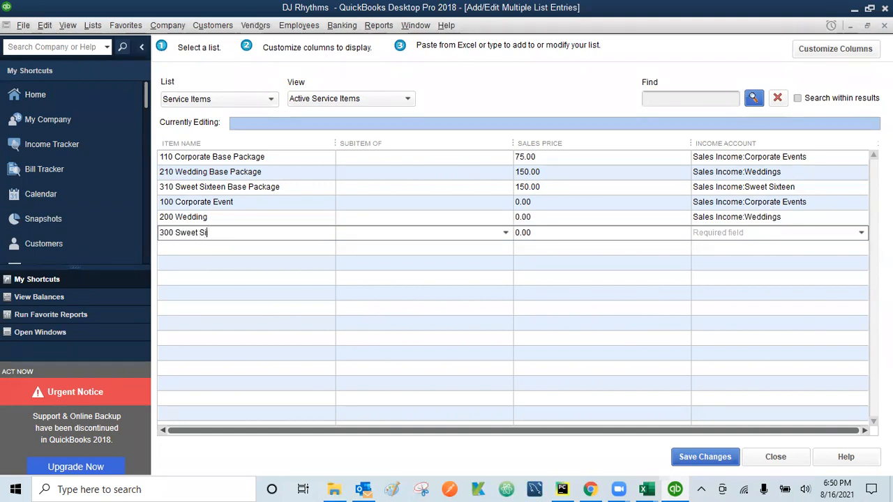
{"action": "type", "text": "xteen"}
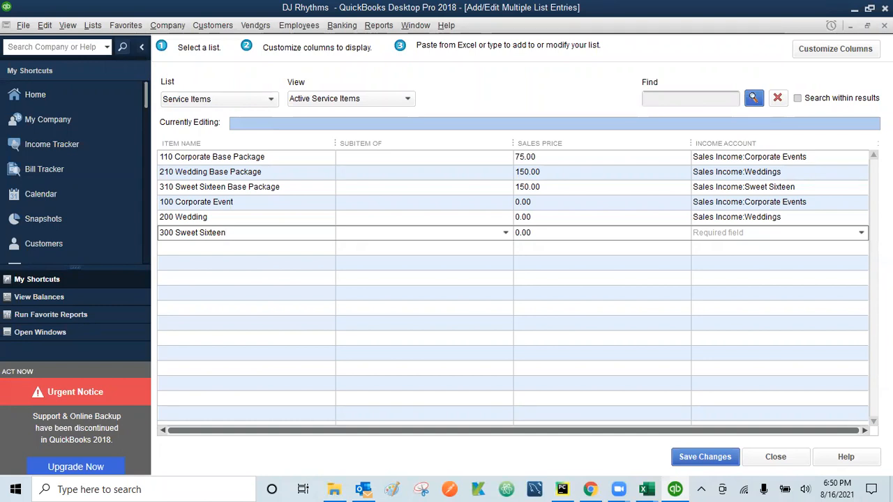
{"action": "key", "text": "Tab"}
{"action": "key", "text": "Tab"}
{"action": "key", "text": "Tab"}
{"action": "type", "text": "Sw"}
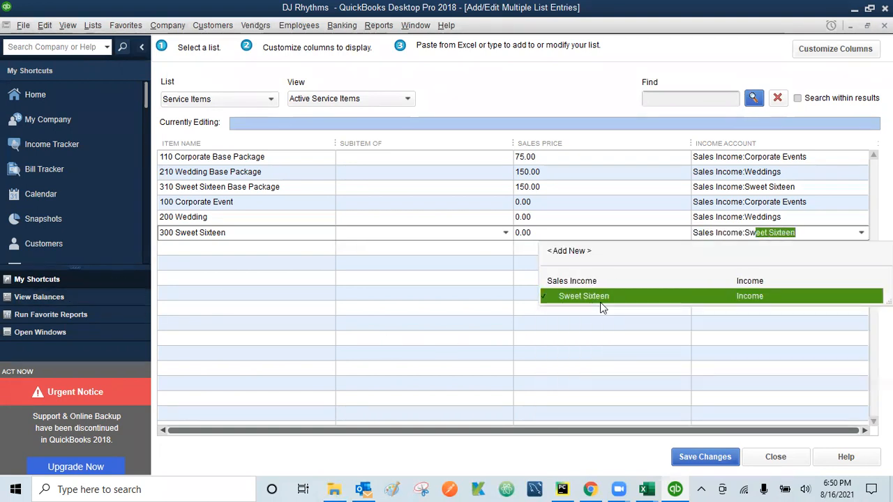
{"action": "left_click", "coordinate": [601, 294]}
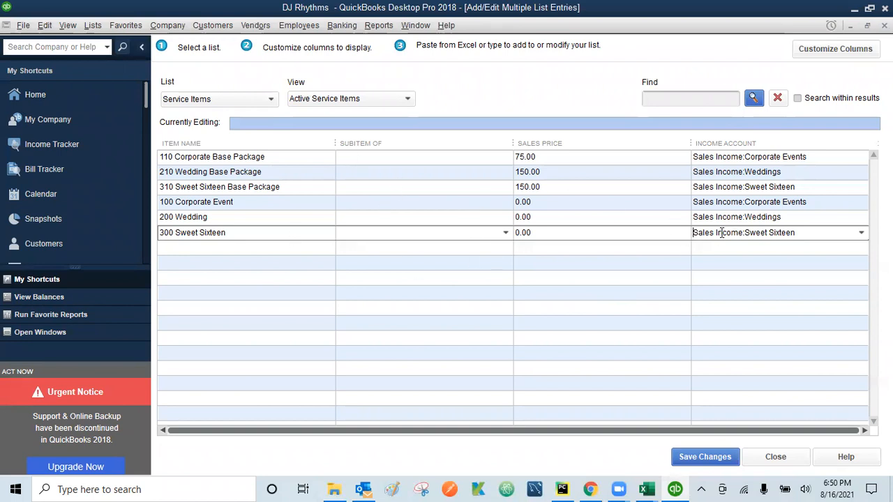
Add the service item 400 Photo Booth 1 hour with sales price 25 and income account Sales Income
{"action": "left_click", "coordinate": [168, 249]}
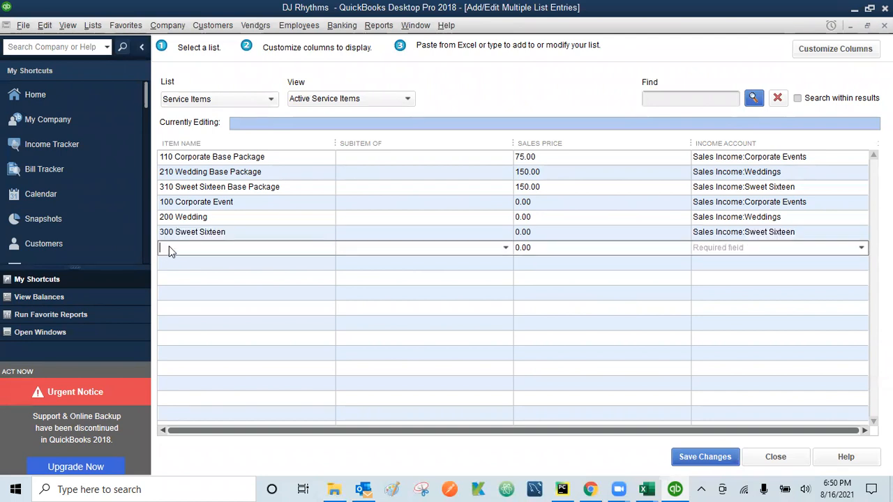
{"action": "type", "text": "400 "}
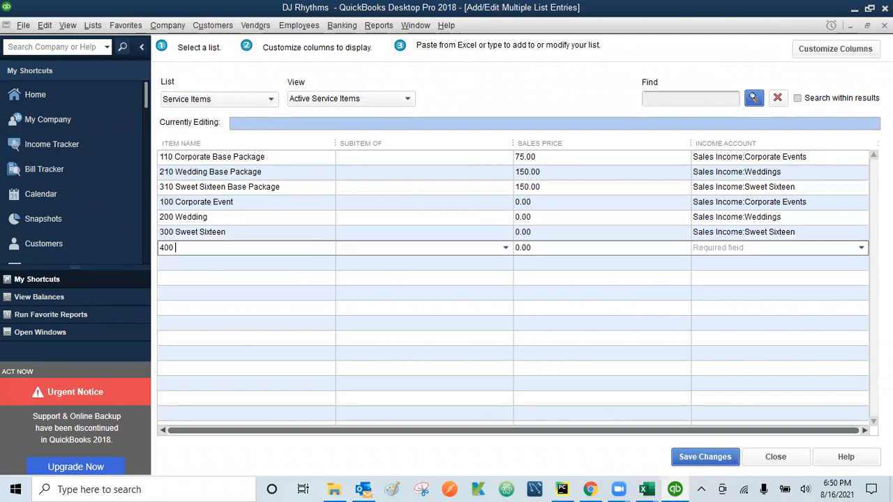
{"action": "type", "text": "Photo Booth"}
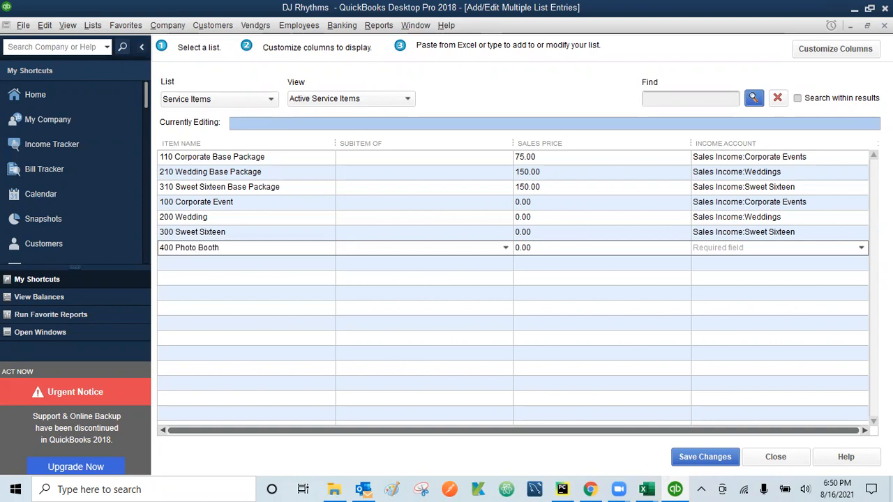
{"action": "type", "text": " 1 hour"}
{"action": "key", "text": "Tab"}
{"action": "key", "text": "Tab"}
{"action": "type", "text": "25"}
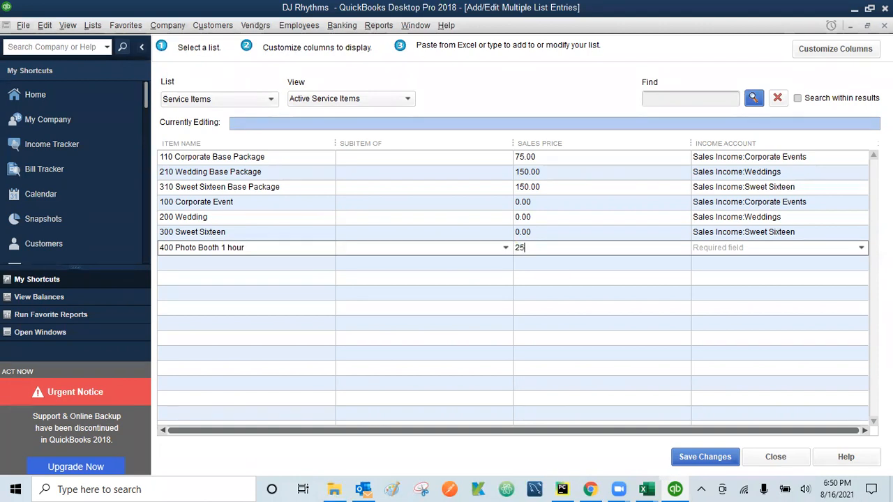
{"action": "key", "text": "Tab"}
{"action": "type", "text": "Sale"}
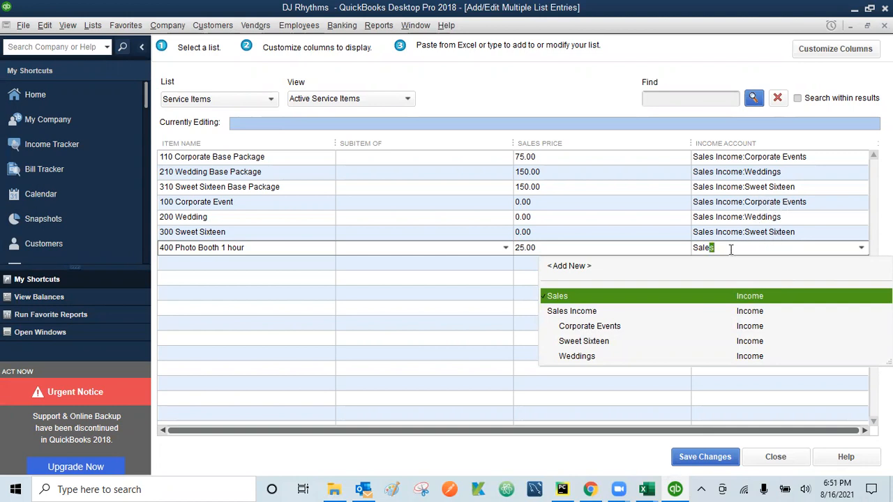
{"action": "left_click", "coordinate": [576, 314]}
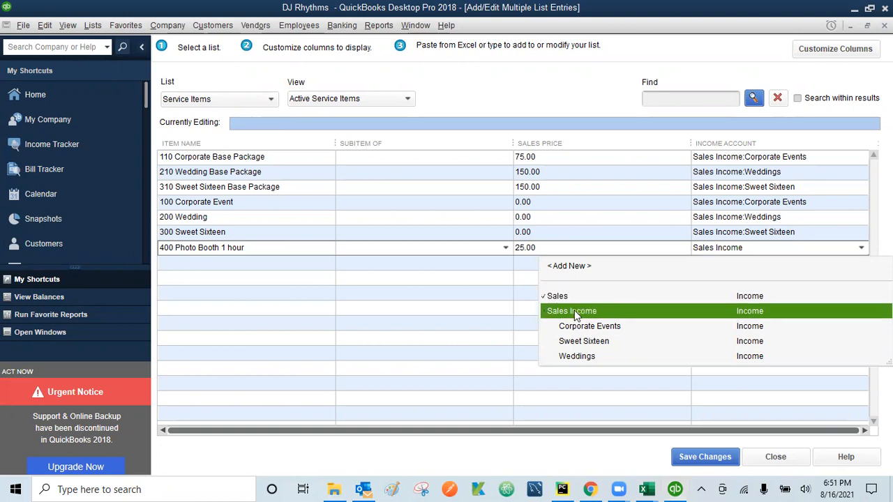
Add the service item 500 Video 1 hour with sales price 50 and income account Sales Income
{"action": "left_click", "coordinate": [179, 261]}
{"action": "type", "text": "500 Video "}
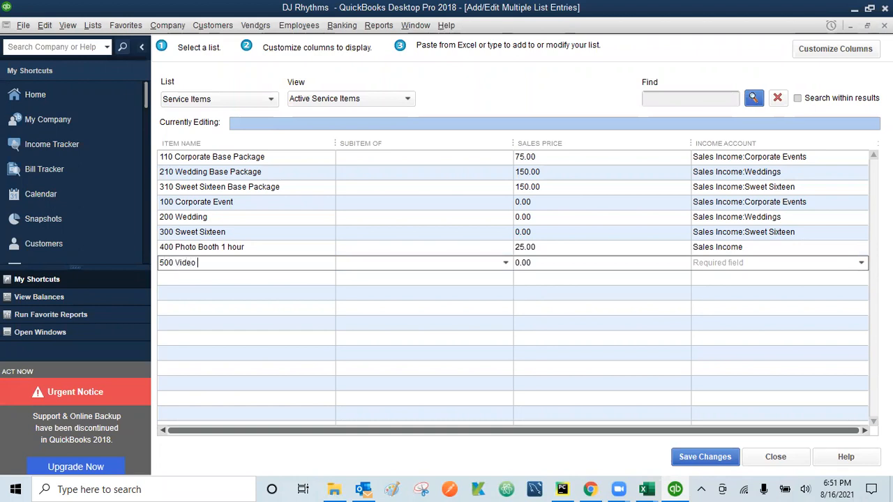
{"action": "type", "text": "1 hour"}
{"action": "key", "text": "Tab"}
{"action": "key", "text": "Tab"}
{"action": "type", "text": "50"}
{"action": "key", "text": "Tab"}
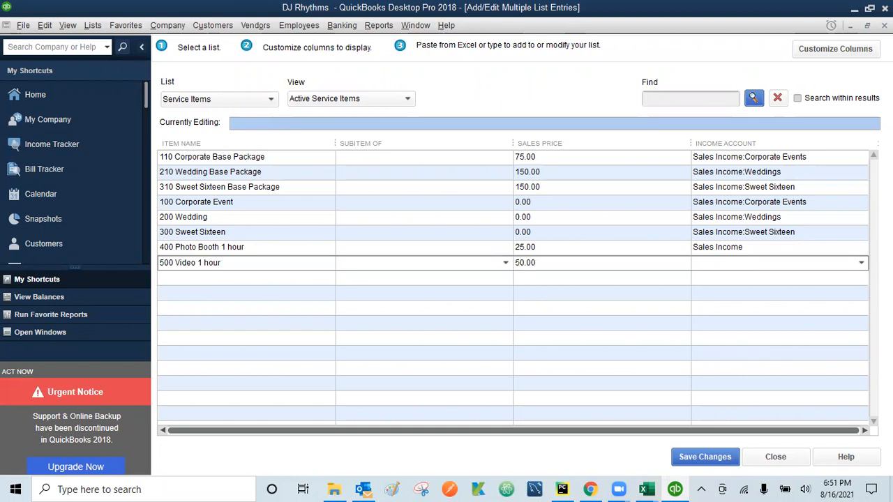
{"action": "type", "text": "Sales"}
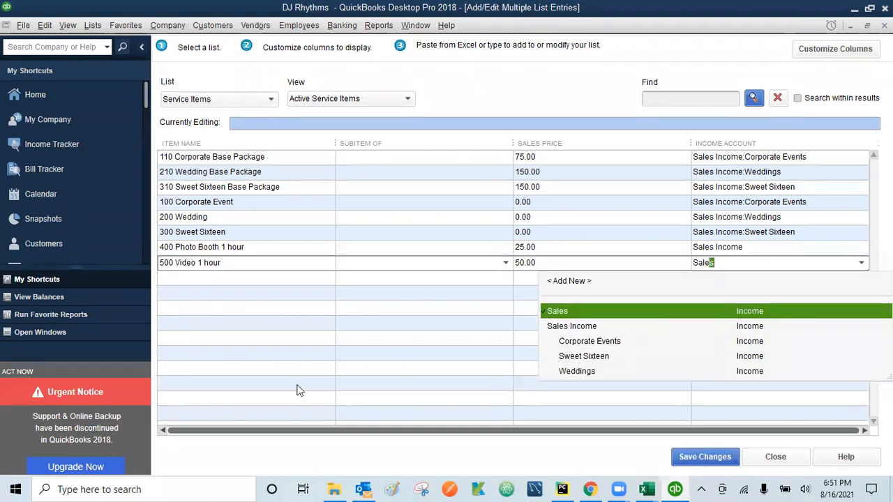
{"action": "left_click", "coordinate": [573, 328]}
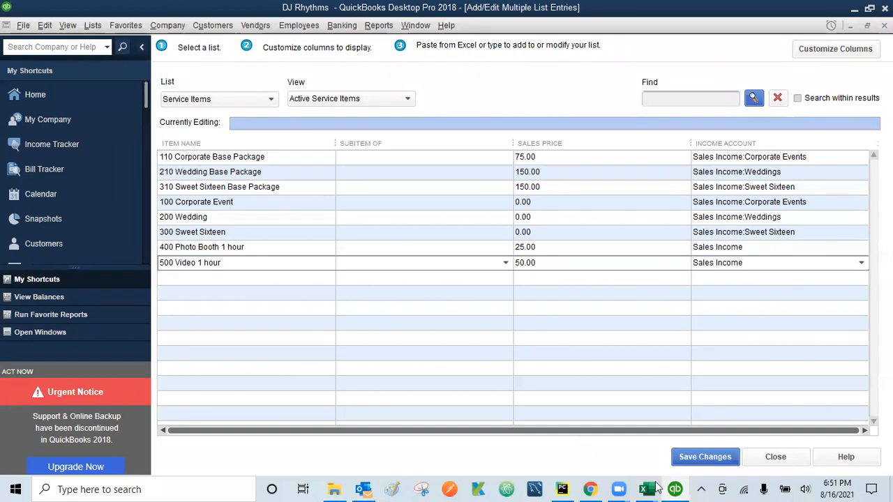
Save the new service items and close the multiple list entries window
{"action": "left_click", "coordinate": [703, 459]}
{"action": "left_click", "coordinate": [449, 162]}
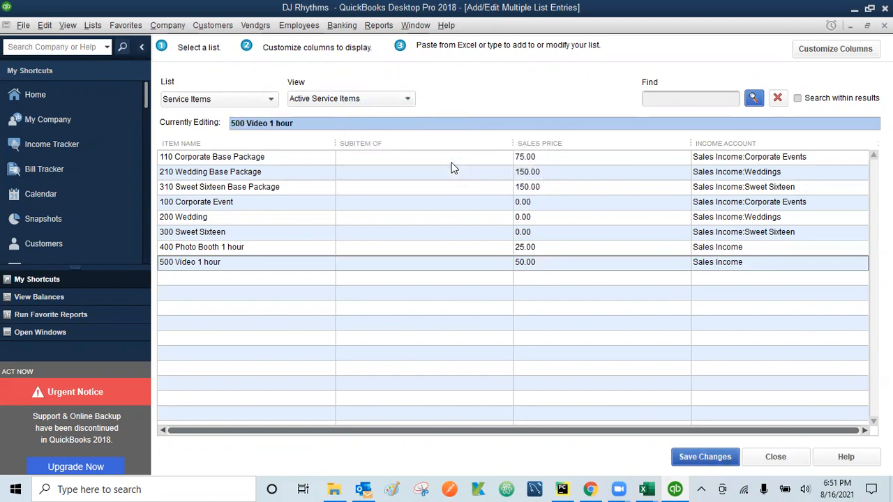
{"action": "left_click", "coordinate": [775, 458]}
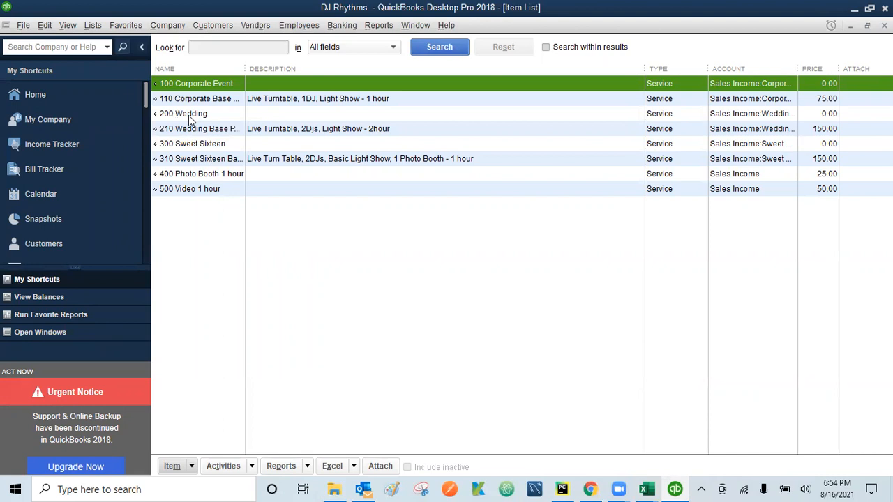
{"action": "left_click", "coordinate": [209, 102]}
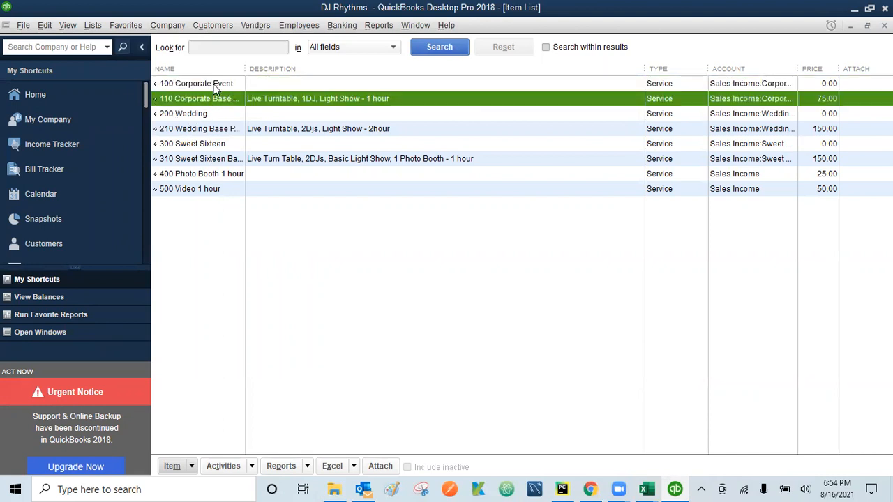
{"action": "left_click", "coordinate": [214, 86]}
{"action": "left_click", "coordinate": [202, 103]}
{"action": "right_click", "coordinate": [202, 103]}
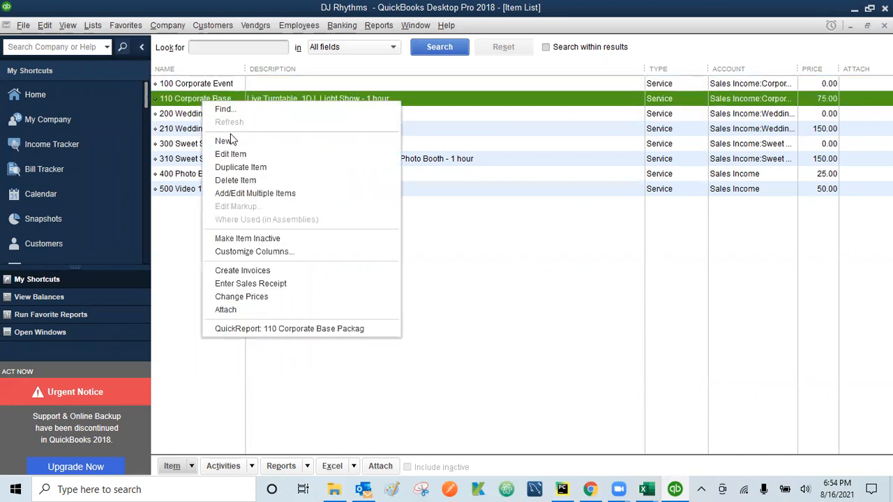
{"action": "left_click", "coordinate": [237, 153]}
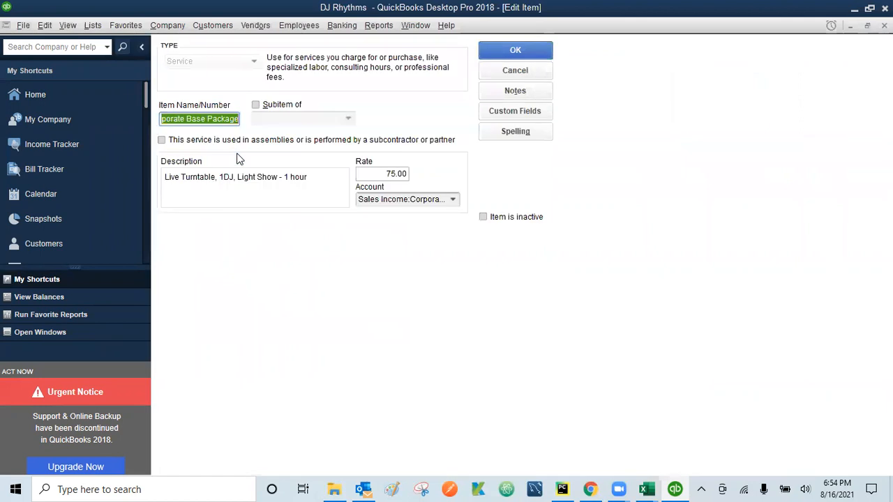
{"action": "left_click", "coordinate": [256, 107]}
{"action": "left_click", "coordinate": [346, 118]}
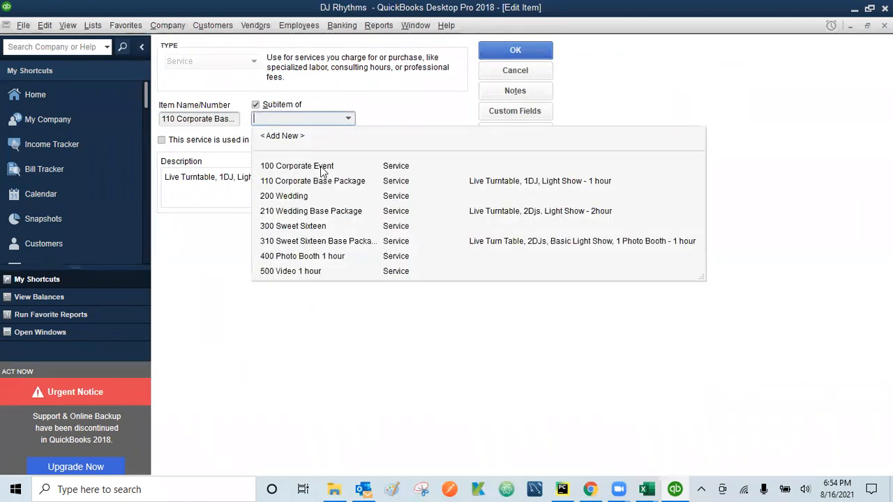
{"action": "left_click", "coordinate": [430, 93]}
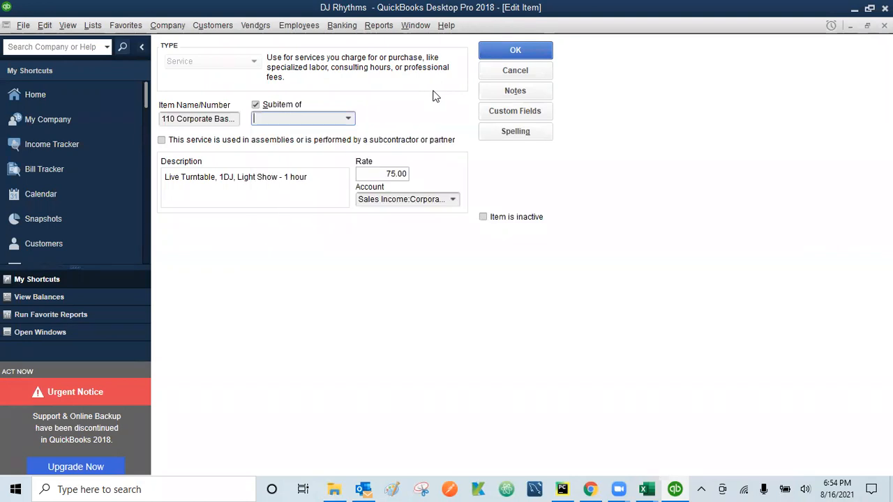
{"action": "left_click", "coordinate": [508, 71]}
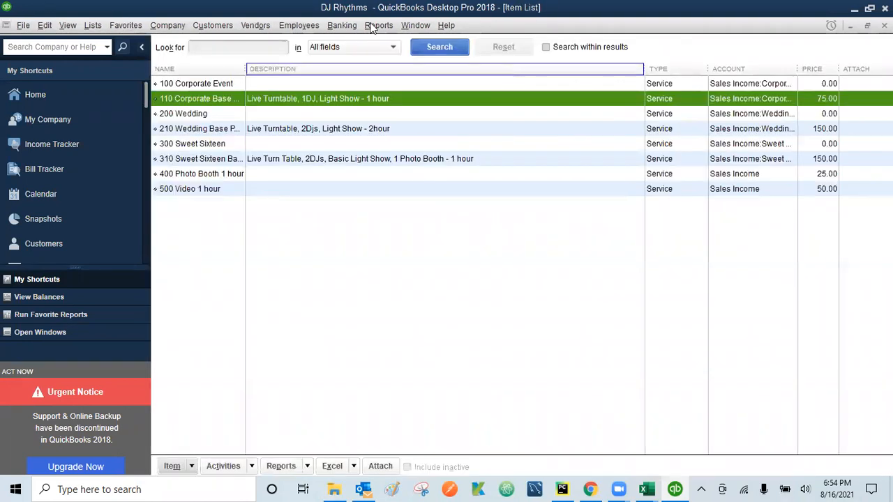
Reopen Add/Edit Multiple Items and make 110 Corporate Base Package a subitem of 100 Corporate Event
{"action": "left_click", "coordinate": [44, 25]}
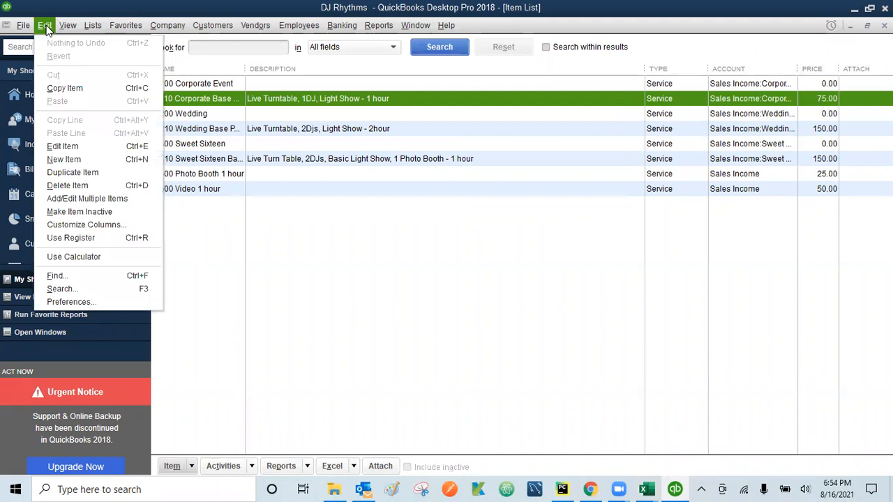
{"action": "left_click", "coordinate": [93, 198]}
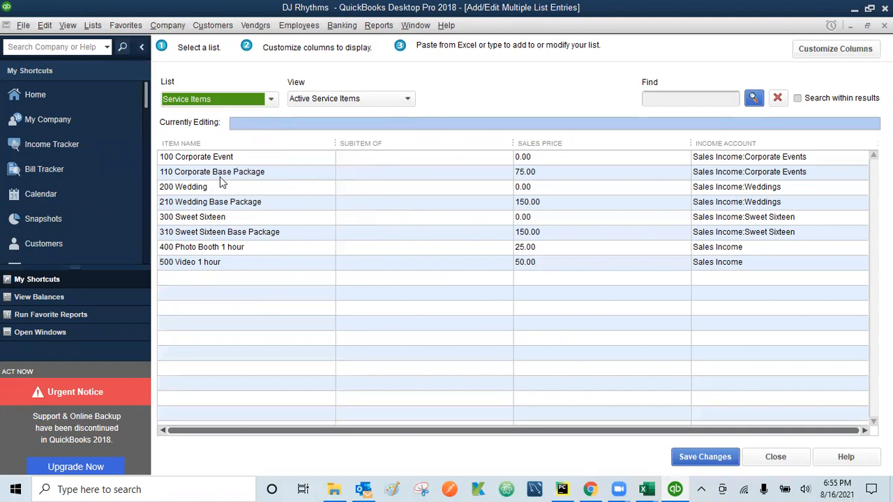
{"action": "left_click", "coordinate": [357, 174]}
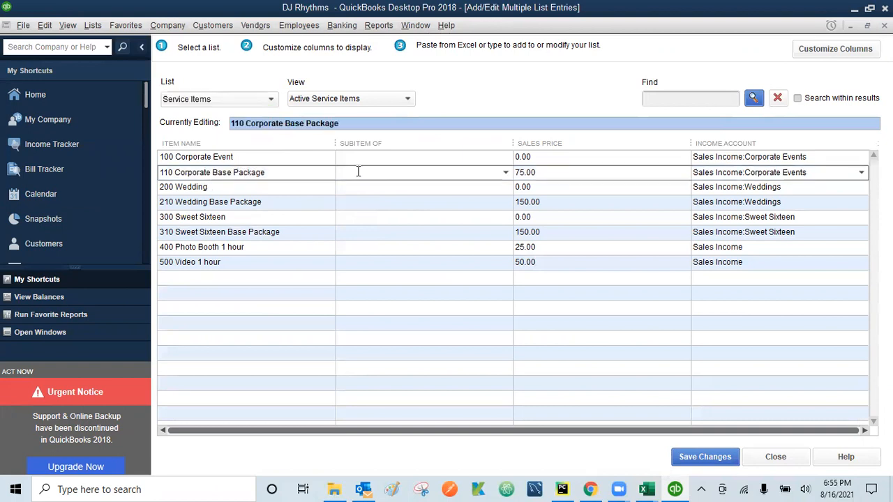
{"action": "type", "text": "co"}
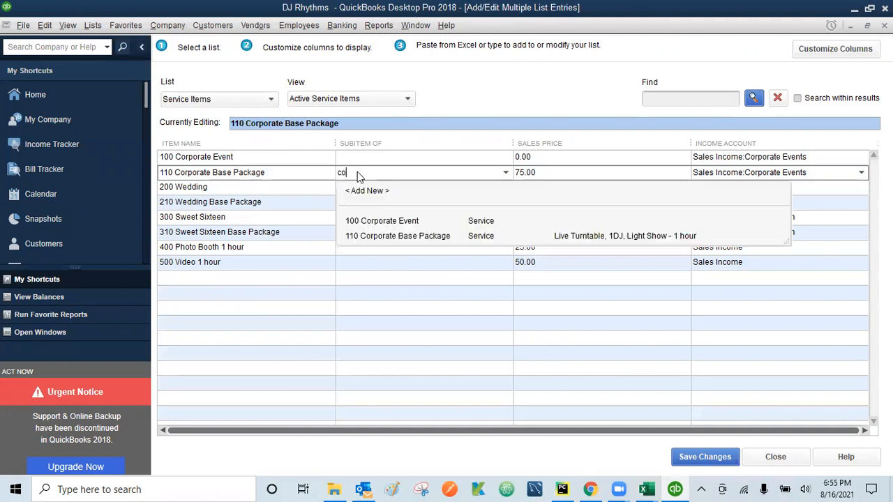
{"action": "left_click", "coordinate": [383, 221]}
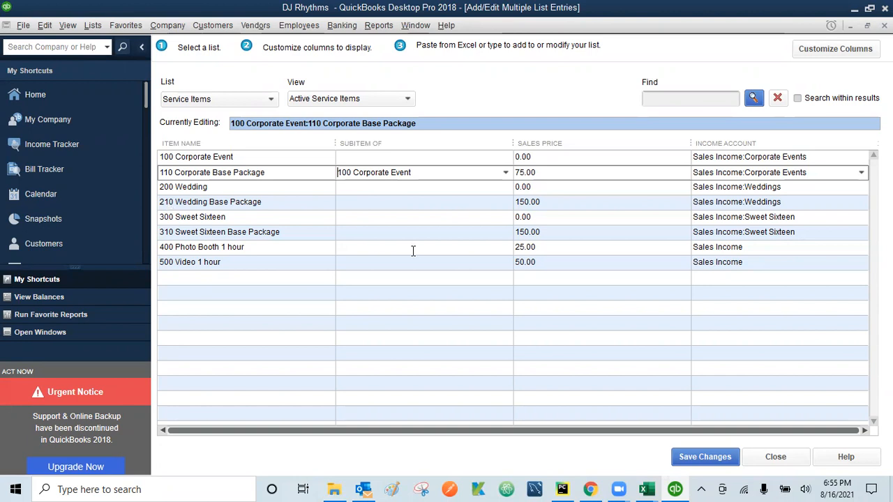
Make 210 Wedding Base Package a subitem of 200 Wedding and 310 Sweet Sixteen Base Package a subitem of 300 Sweet Sixteen
{"action": "left_click", "coordinate": [365, 201]}
{"action": "type", "text": "we"}
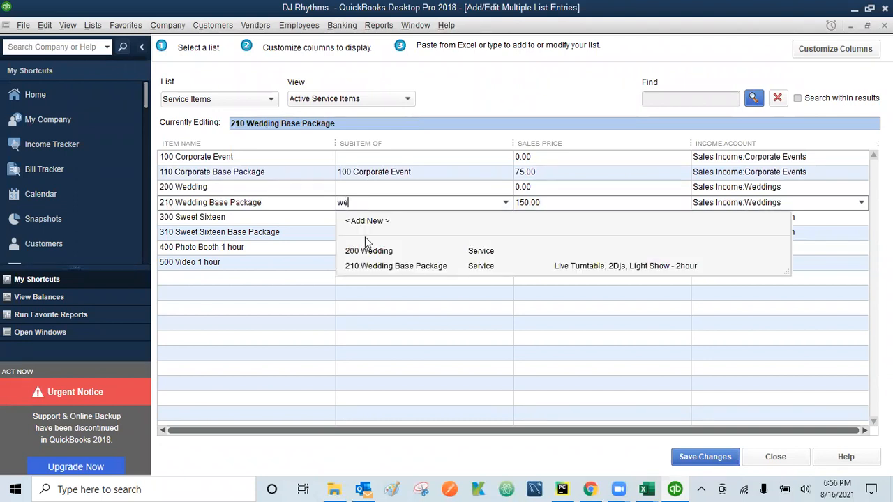
{"action": "left_click", "coordinate": [369, 252]}
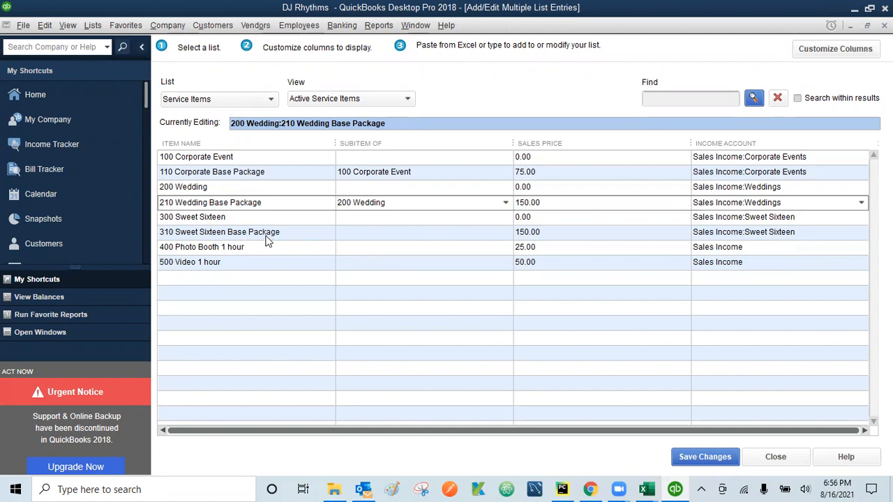
{"action": "left_click", "coordinate": [362, 234]}
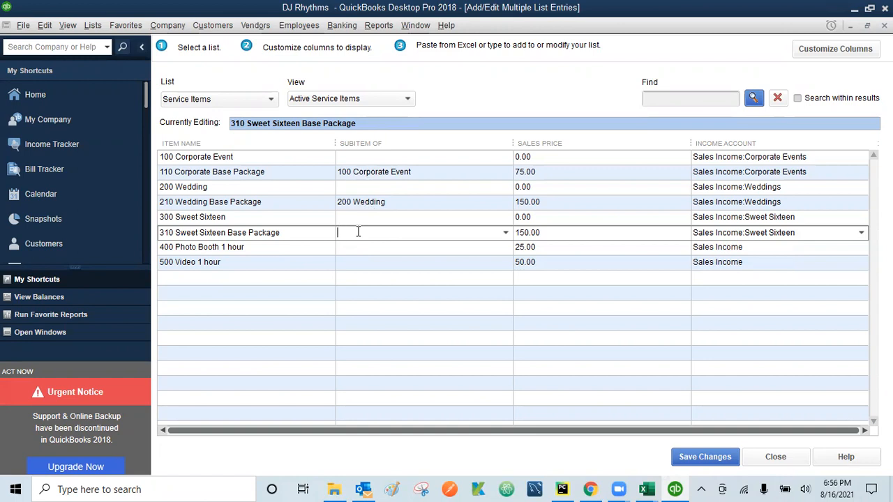
{"action": "type", "text": "300 Sweet Sixteen"}
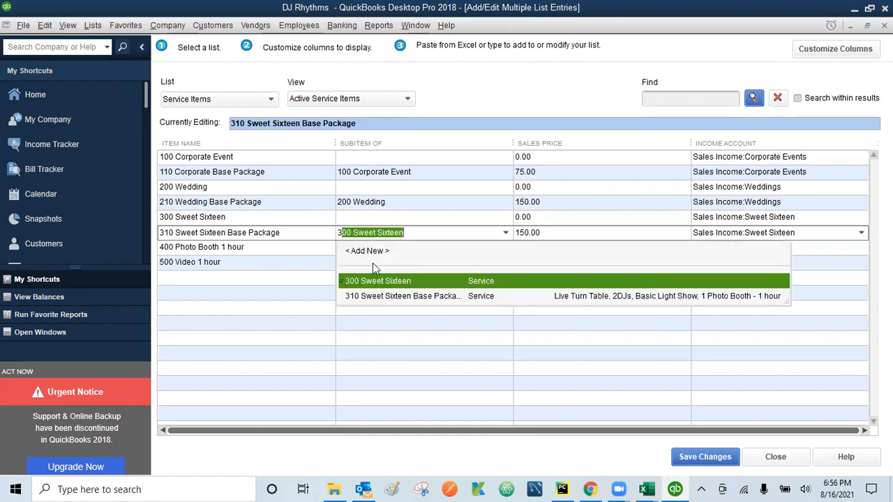
{"action": "left_click", "coordinate": [380, 286]}
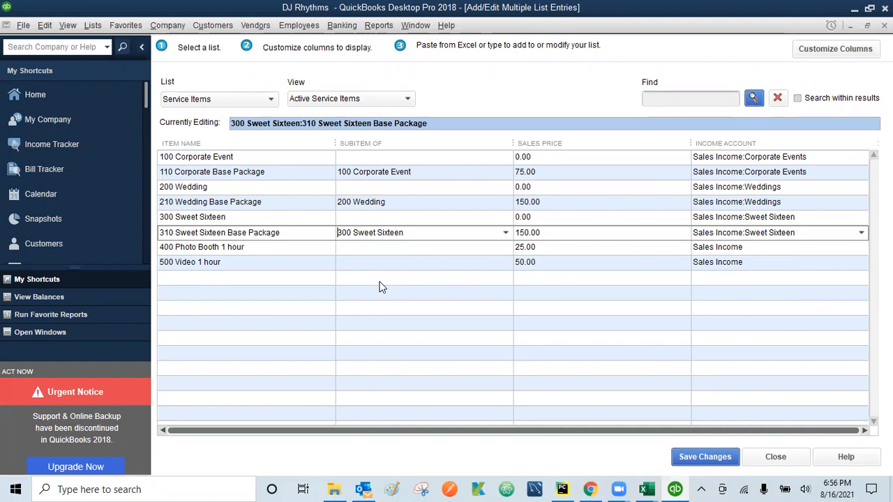
Add a new service item 120 Corporate Ultra Package as a subitem of 100 Corporate Event
{"action": "left_click", "coordinate": [189, 276]}
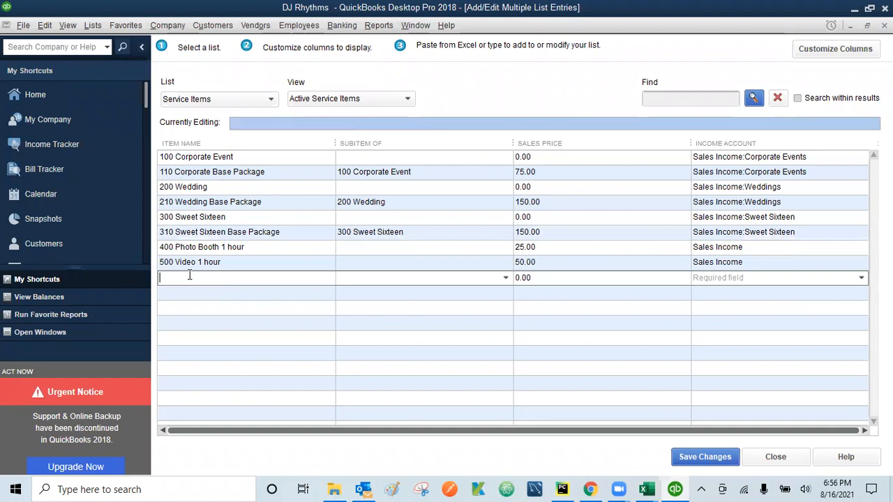
{"action": "type", "text": "120 Corp"}
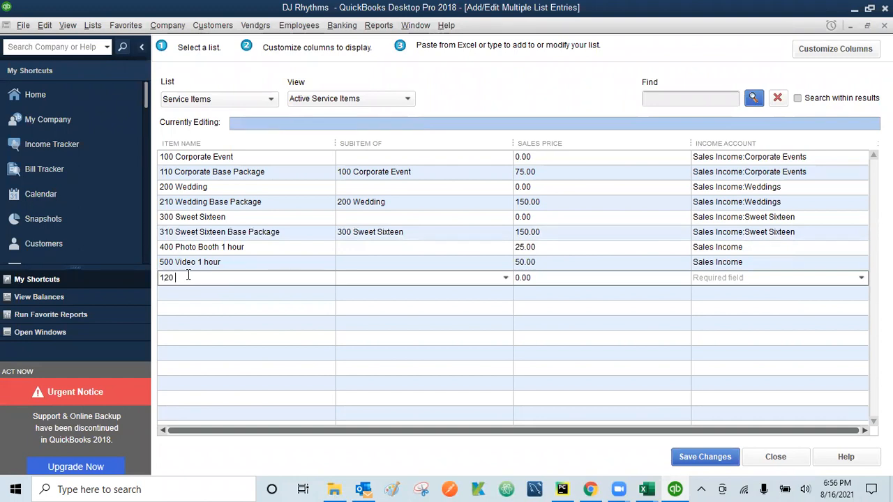
{"action": "type", "text": "orate U"}
{"action": "type", "text": "ltra Package"}
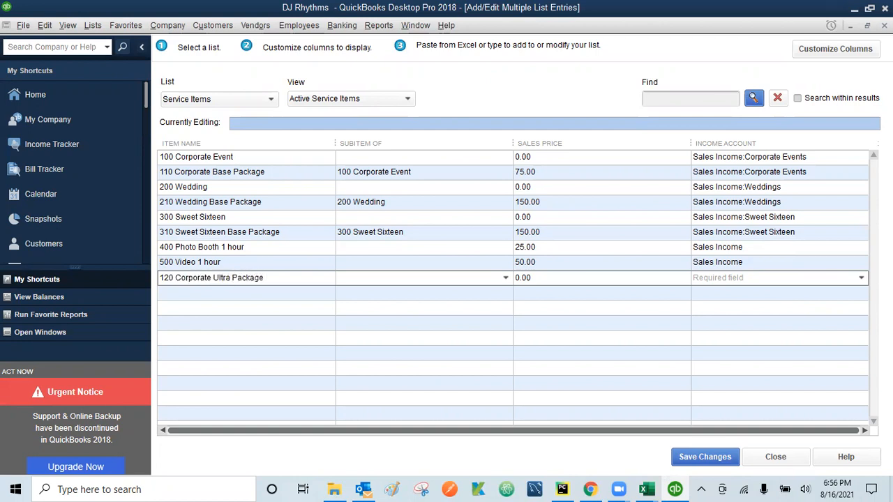
{"action": "key", "text": "Tab"}
{"action": "type", "text": "co"}
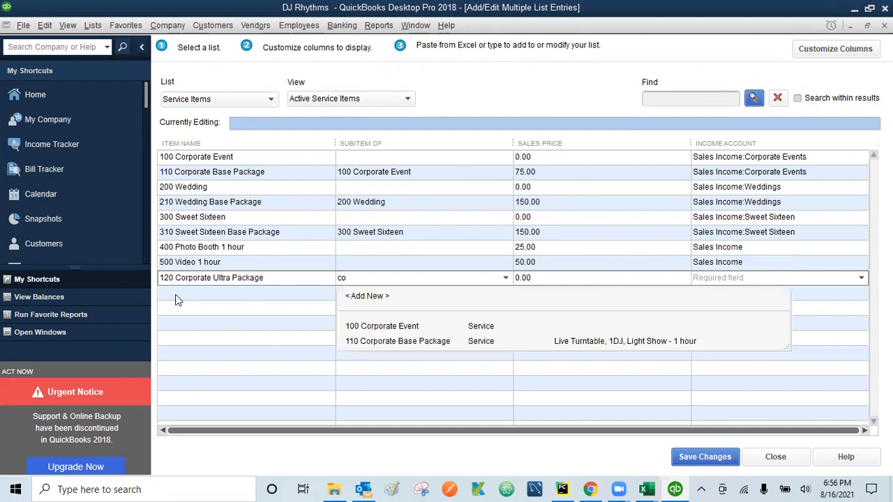
{"action": "left_click", "coordinate": [382, 325]}
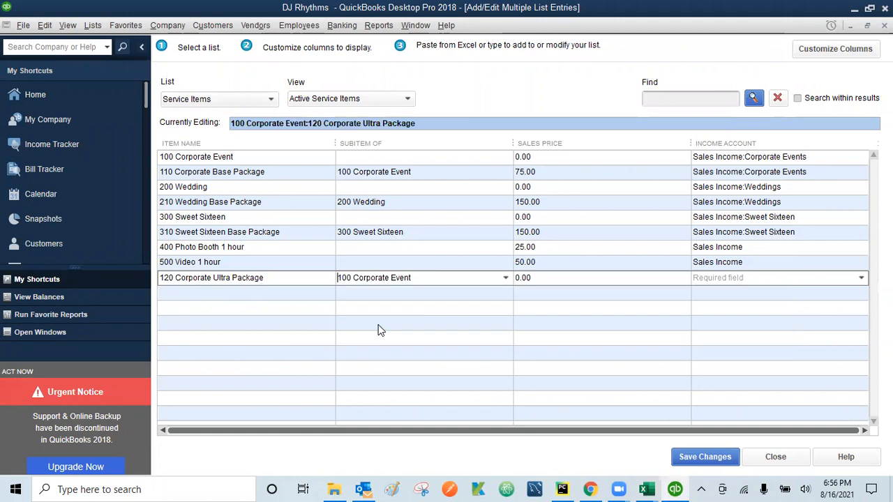
Give 120 Corporate Ultra Package a sales price of 175 and the income account Sales Income:Corporate Events
{"action": "key", "text": "Tab"}
{"action": "type", "text": "175"}
{"action": "key", "text": "Tab"}
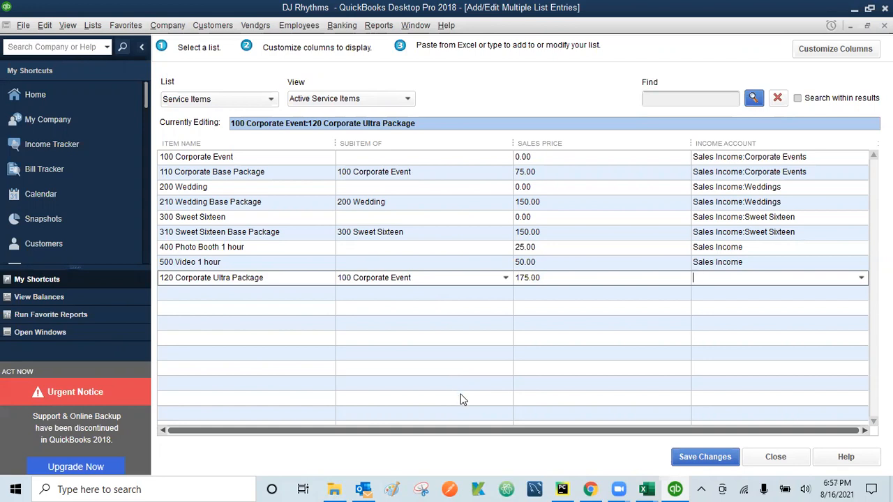
{"action": "type", "text": "Computer and Internet Expenses"}
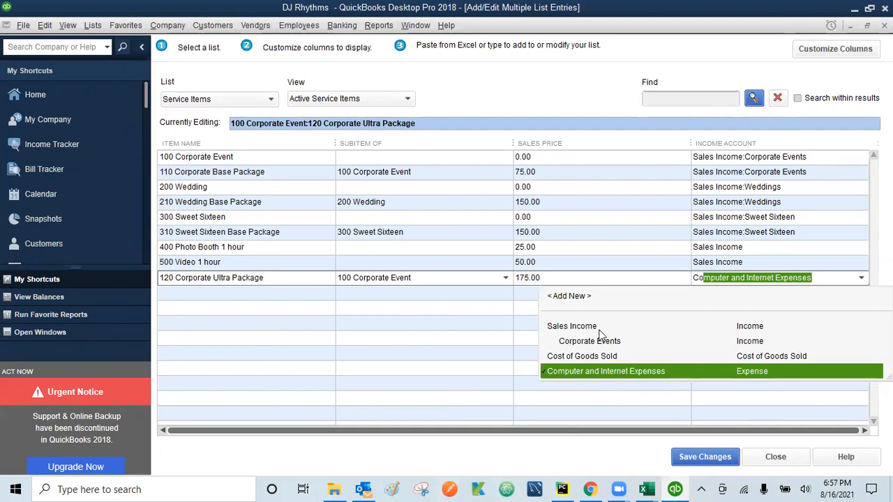
{"action": "left_click", "coordinate": [591, 341]}
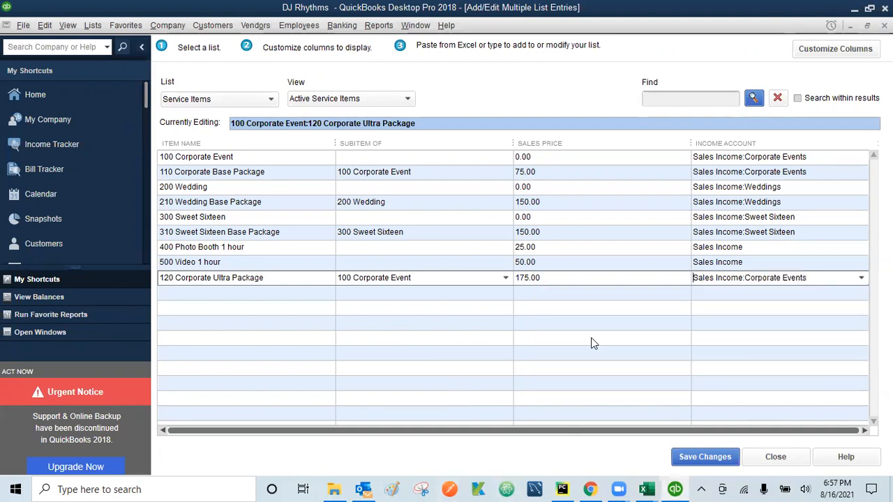
Add a new service item 220 Wedding Ultra Package as a subitem of 200 Wedding
{"action": "left_click", "coordinate": [165, 291]}
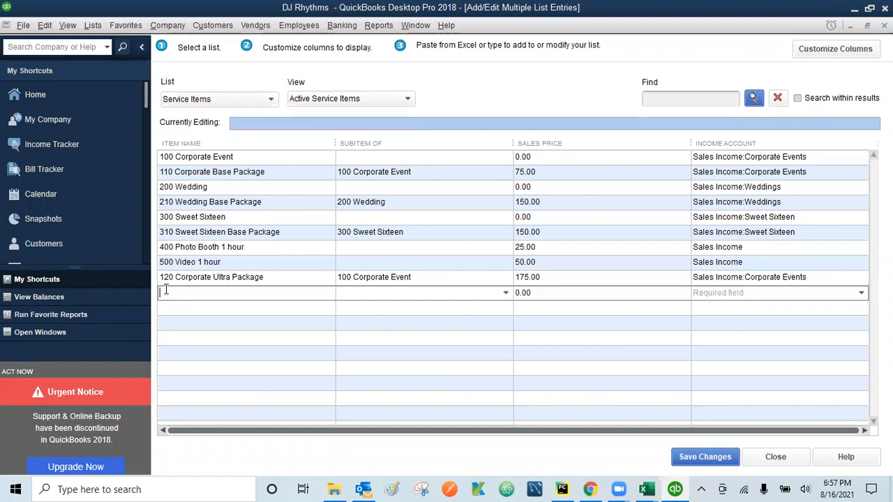
{"action": "type", "text": "220 "}
{"action": "type", "text": "Wedding Ult"}
{"action": "type", "text": "ra Package"}
{"action": "type", "text": "200 Wedding"}
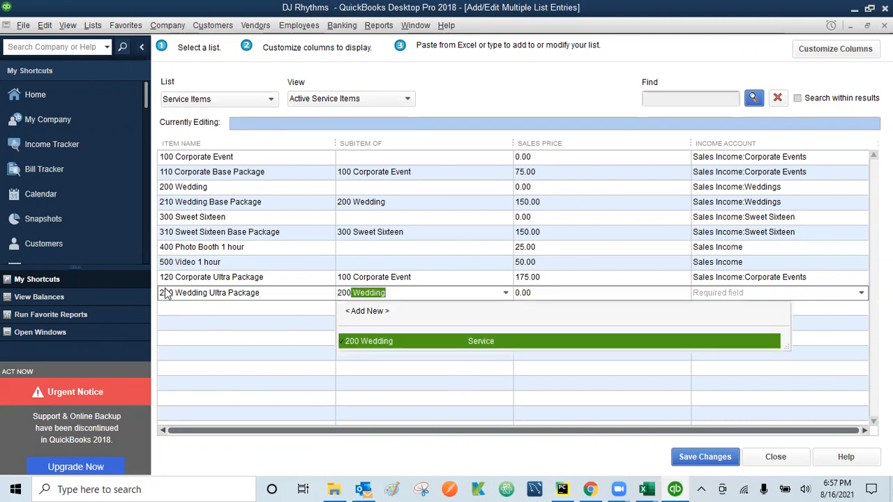
{"action": "left_click", "coordinate": [386, 343]}
Assign the income account Sales Income:Weddings to 220 Wedding Ultra Package
{"action": "key", "text": "Tab"}
{"action": "key", "text": "Tab"}
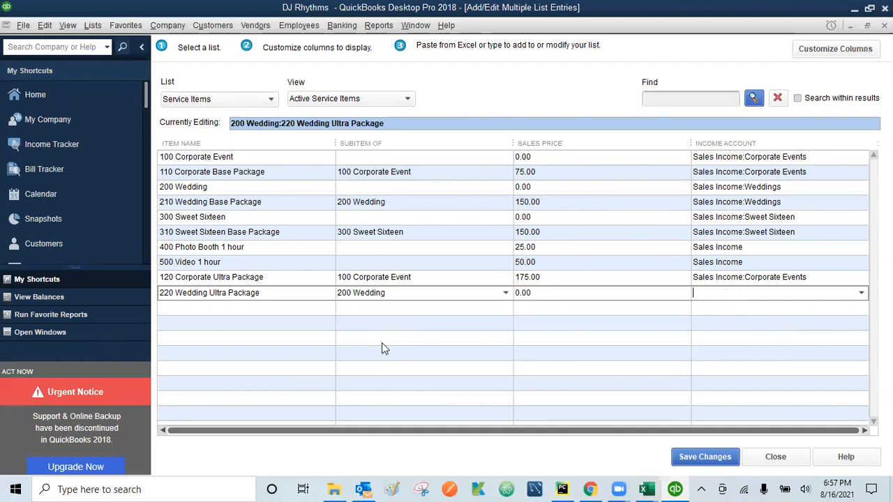
{"action": "type", "text": "we"}
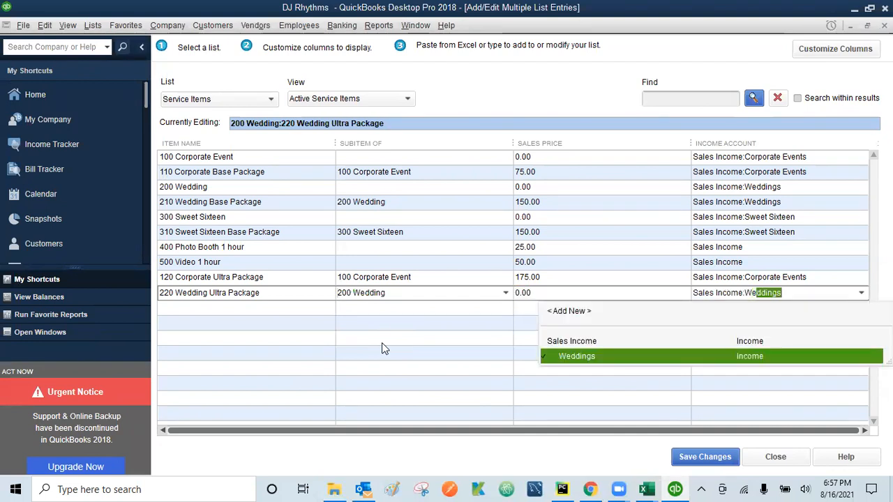
{"action": "left_click", "coordinate": [571, 356]}
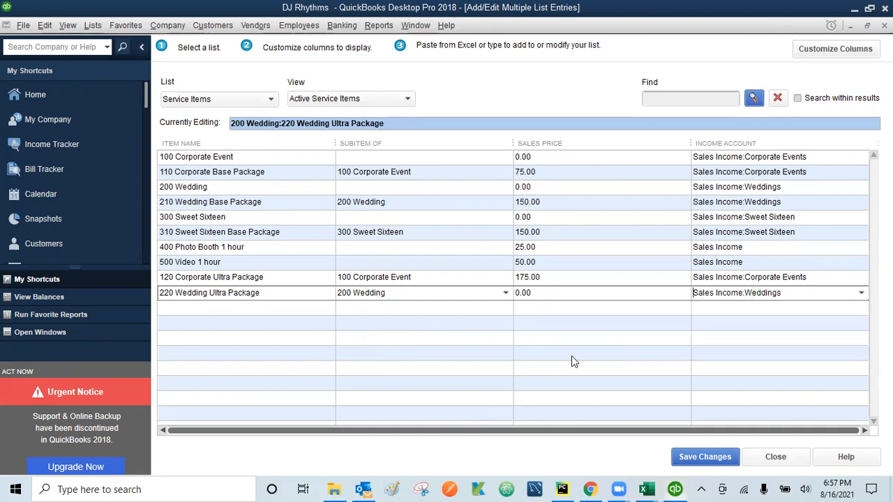
Add the service item 320 Sweet Sixteen Ultra Package as a subitem of 300 Sweet Sixteen with sales price 200
{"action": "left_click", "coordinate": [165, 305]}
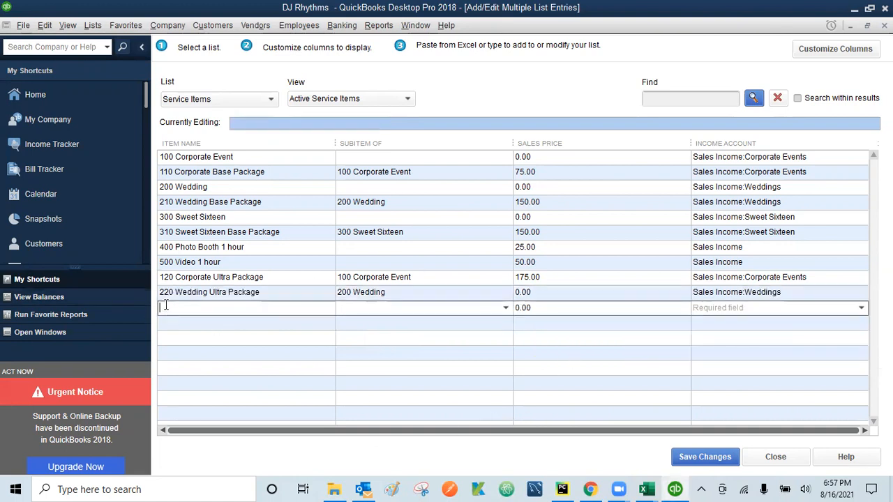
{"action": "type", "text": "320 Sweet Sixteen Ultra "}
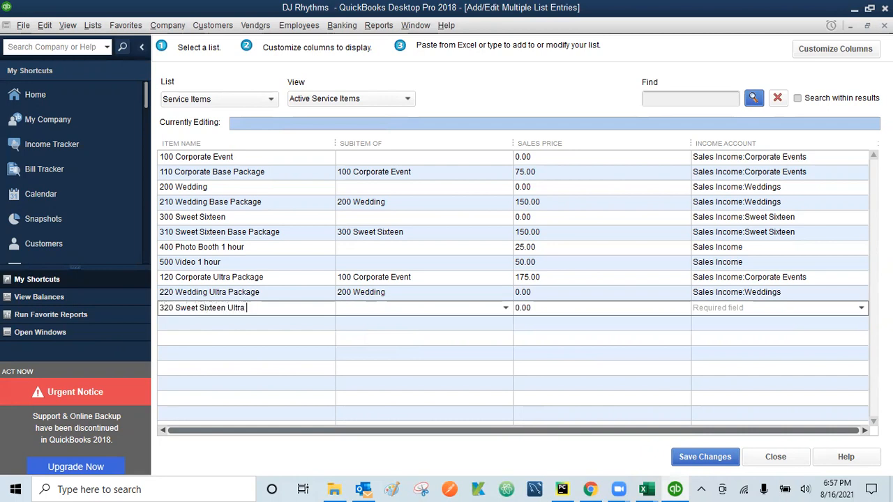
{"action": "type", "text": "Package"}
{"action": "type", "text": "300 Sweet Sixteen"}
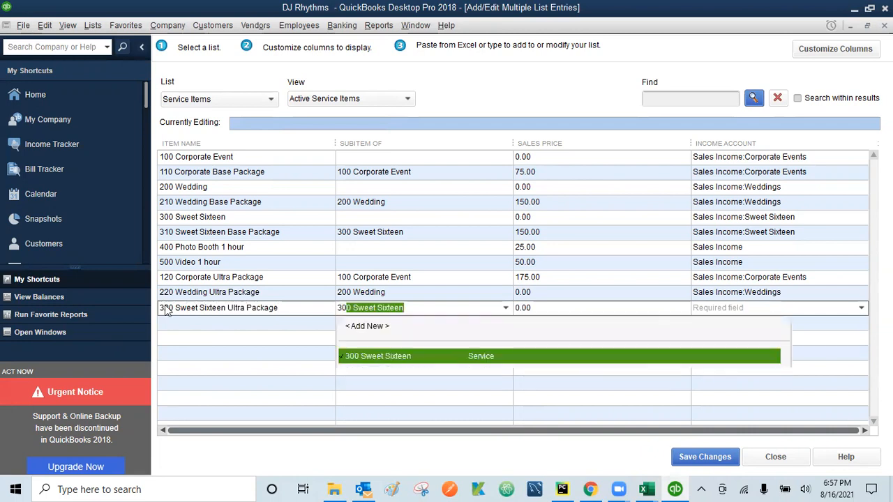
{"action": "left_click", "coordinate": [374, 356]}
{"action": "key", "text": "Tab"}
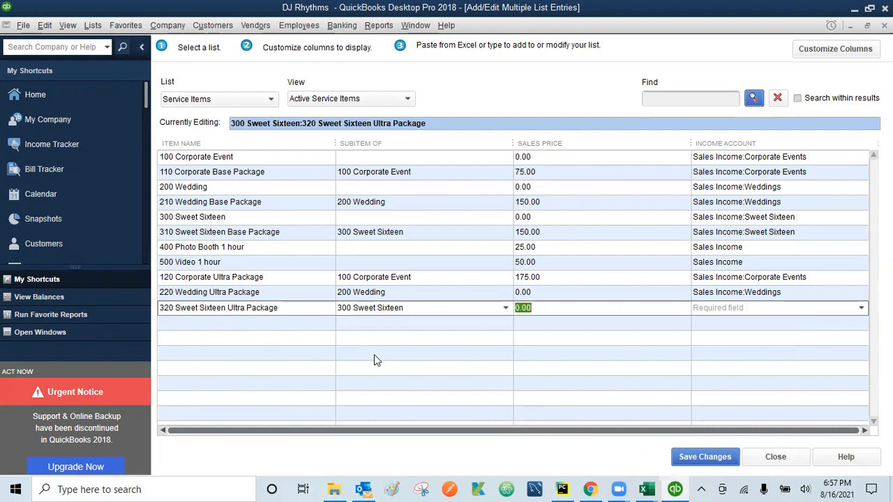
{"action": "type", "text": "200"}
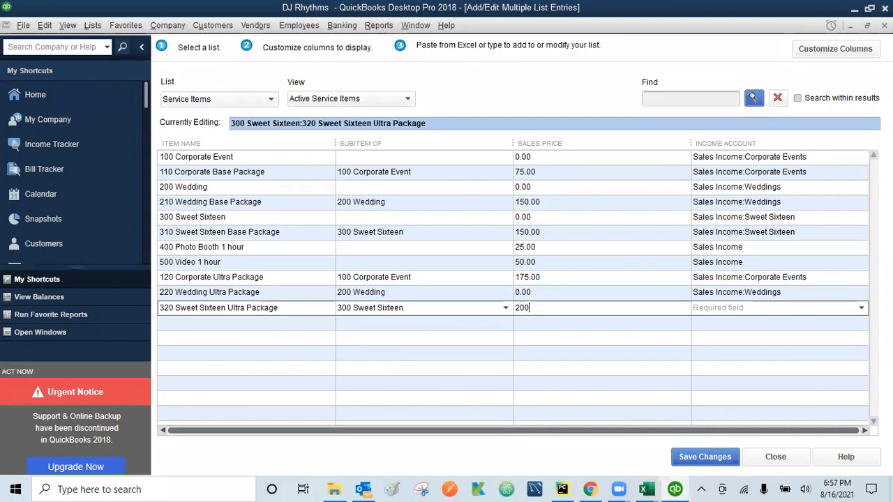
Set the sales price of 220 Wedding Ultra Package to 250 and the income account of 320 Sweet Sixteen Ultra Package to Sales Income:Sweet Sixteen
{"action": "left_click", "coordinate": [518, 293]}
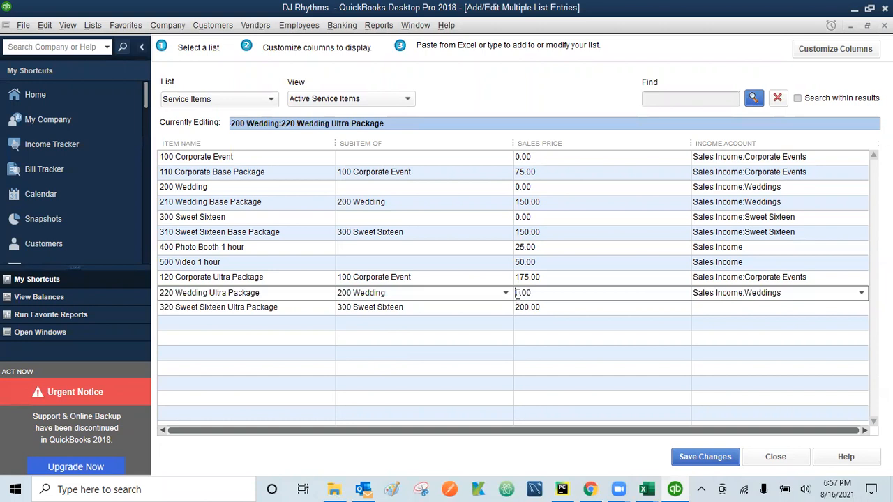
{"action": "type", "text": "25"}
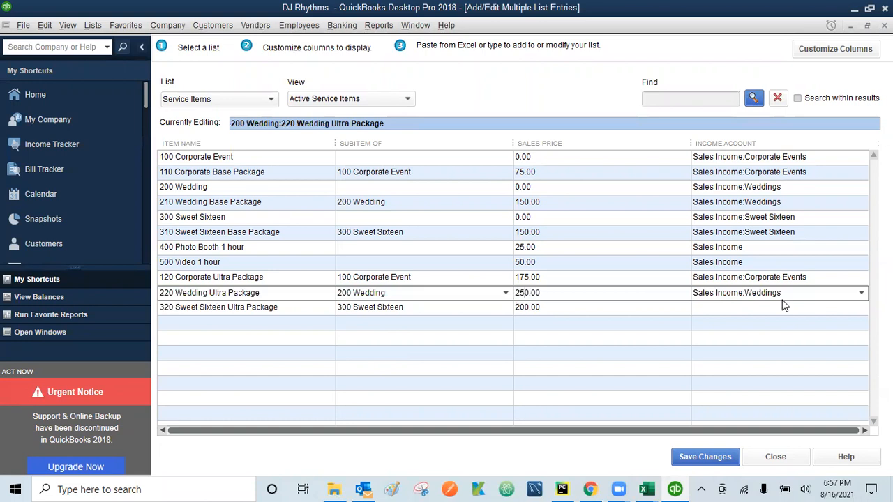
{"action": "left_click", "coordinate": [757, 308]}
{"action": "type", "text": "Sales"}
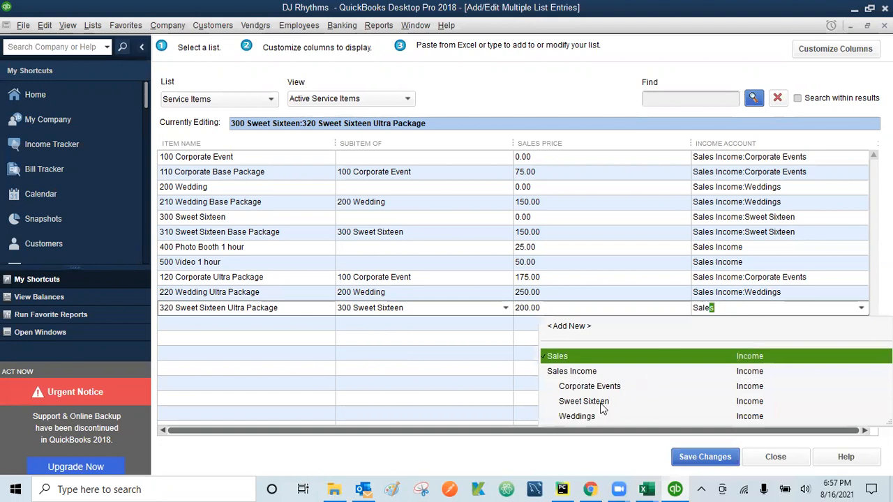
{"action": "left_click", "coordinate": [598, 404]}
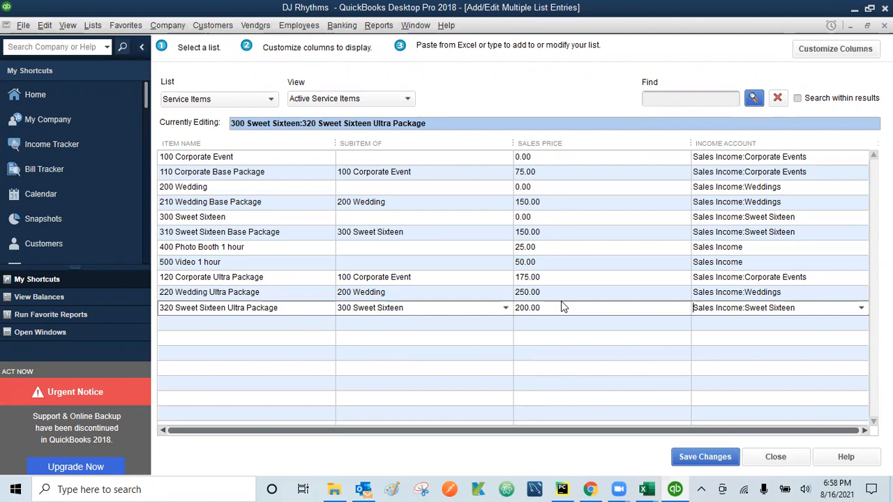
Save the changed and added service items and close the multiple list entries window
{"action": "left_click", "coordinate": [709, 455]}
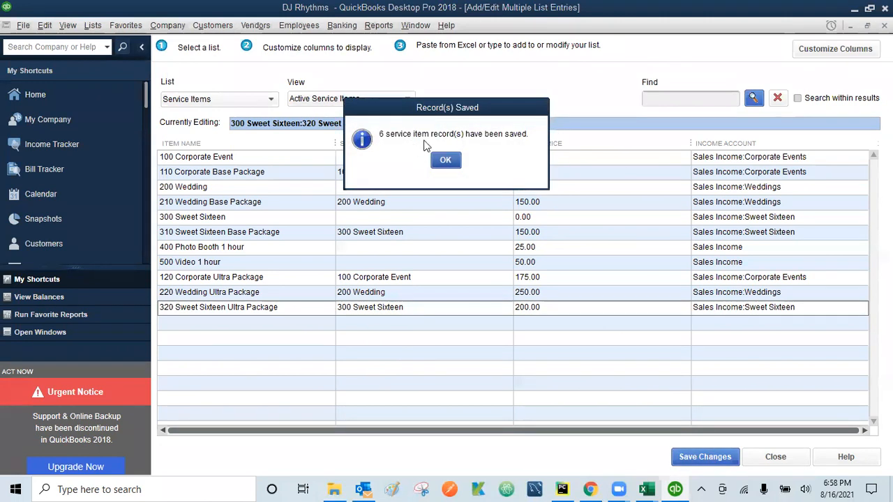
{"action": "left_click", "coordinate": [447, 161]}
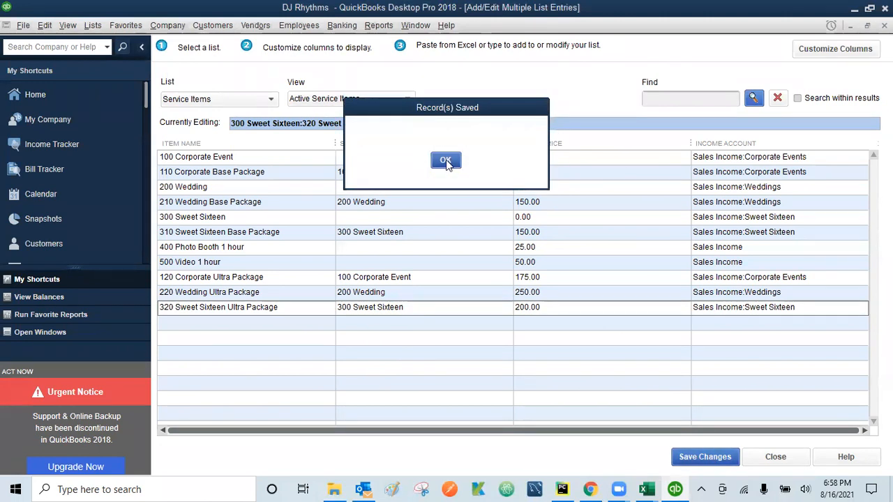
{"action": "left_click", "coordinate": [776, 457]}
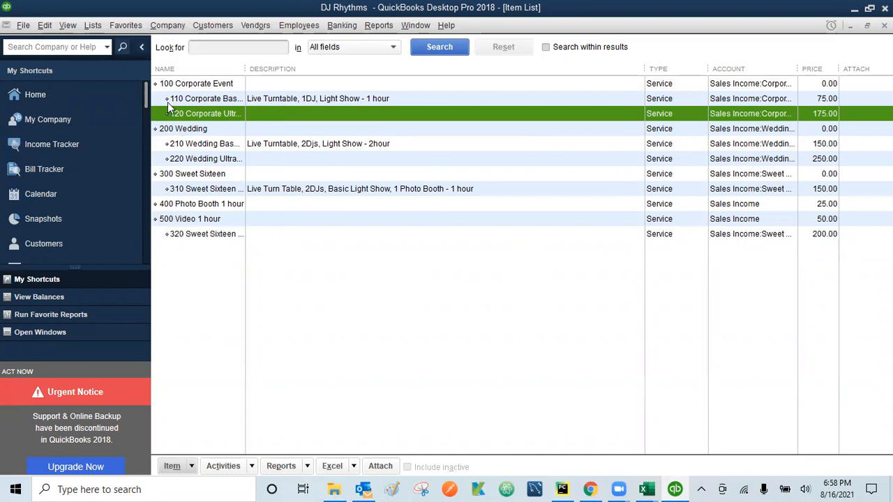
Sort the item list by name so the subitems are grouped under their parent items
{"action": "left_click", "coordinate": [180, 69]}
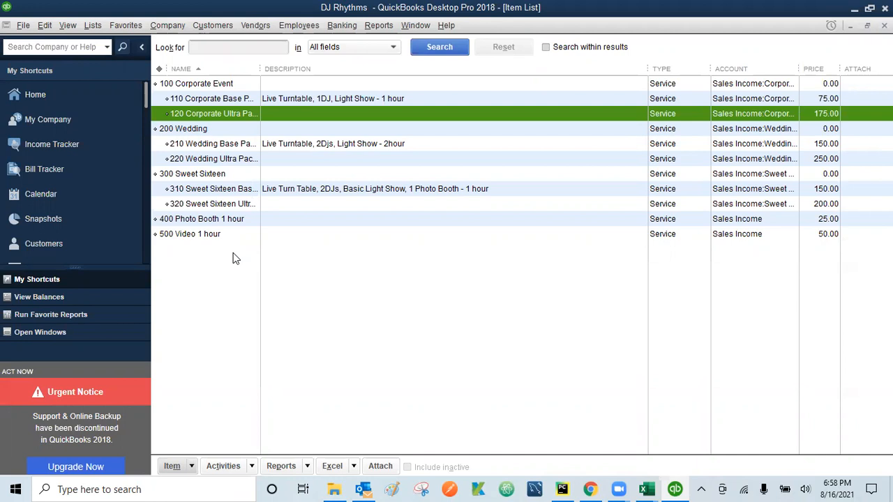
{"action": "left_click", "coordinate": [417, 30]}
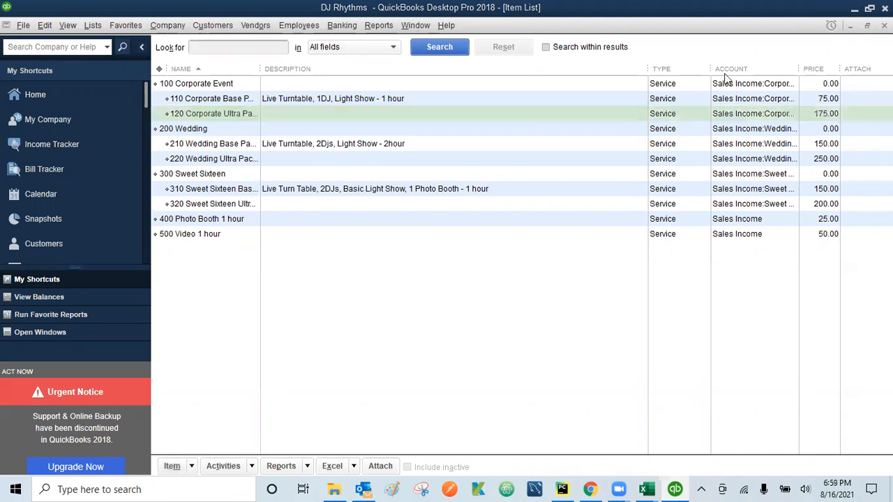